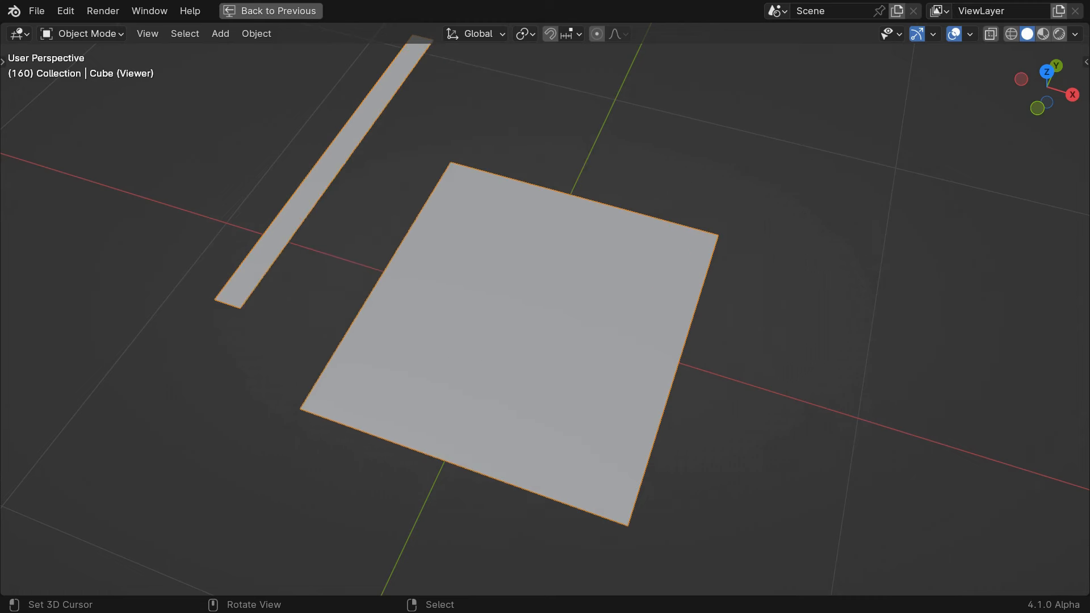
key("KP_7")
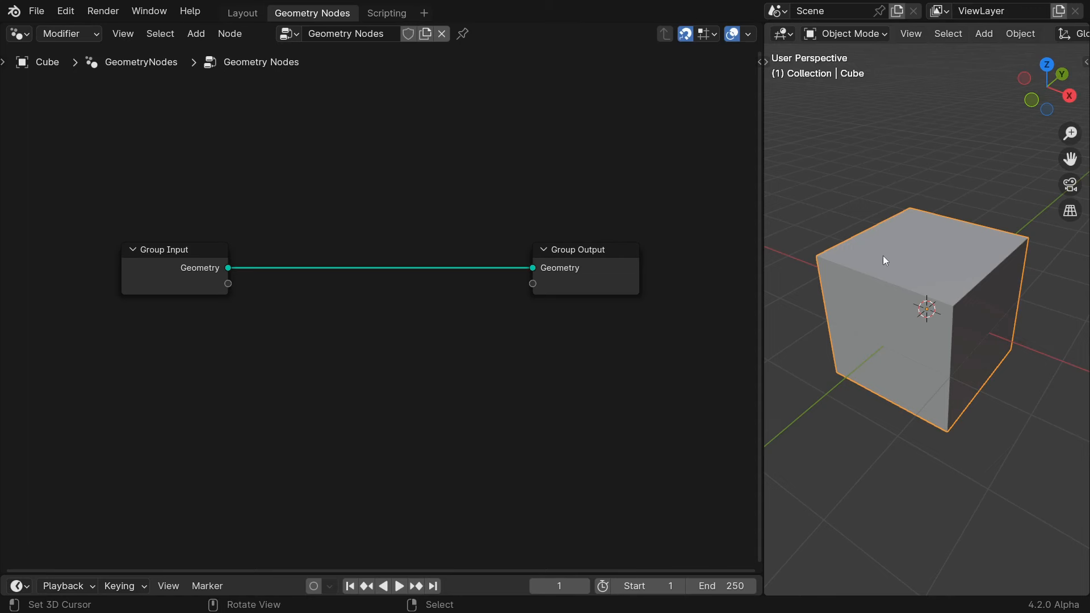
- In the viewport overlays, enable Attribute Text and Wireframe, and disable the Viewer Node colour overlay
key("ctrl+space")
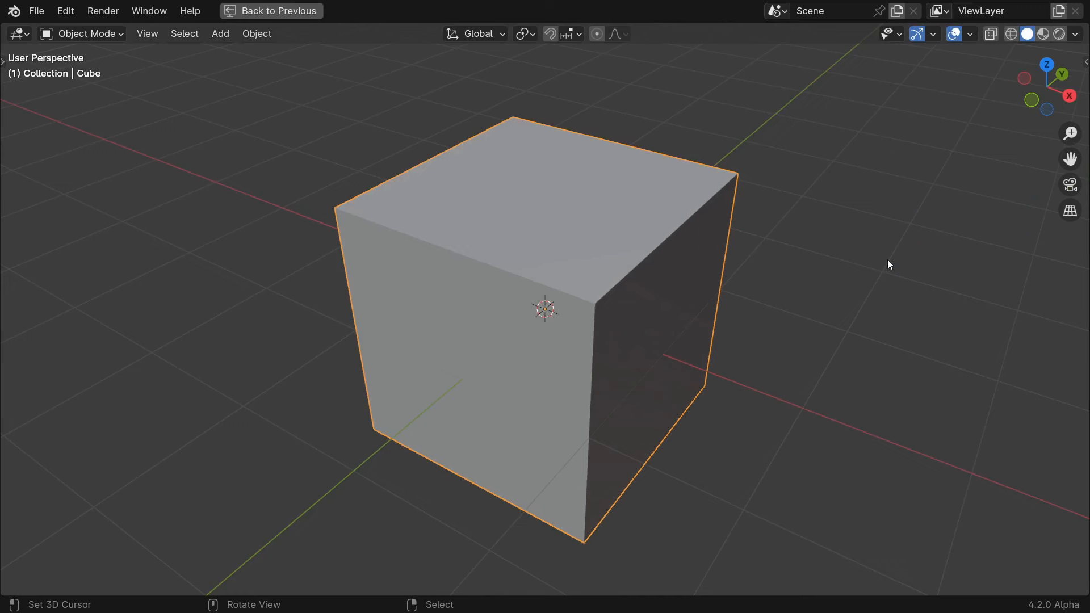
left_click(972, 35)
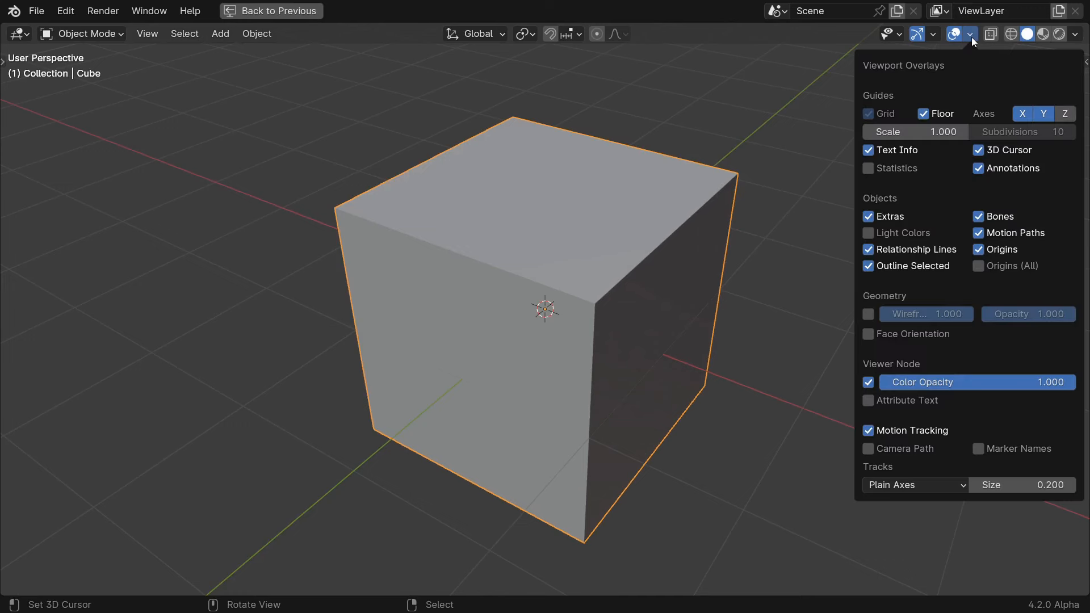
left_click(870, 400)
left_click(870, 384)
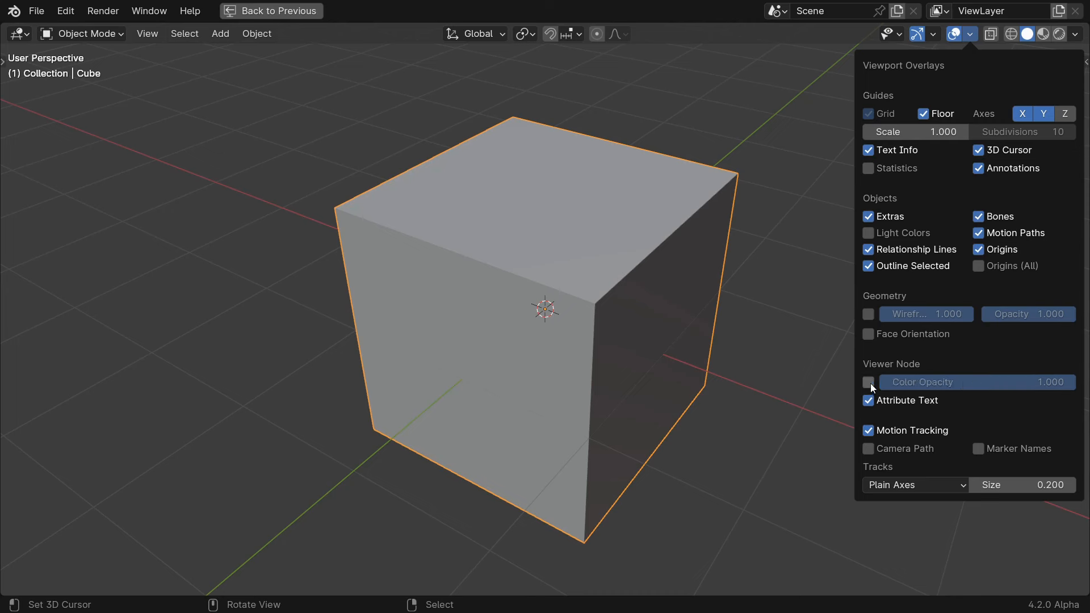
left_click(870, 315)
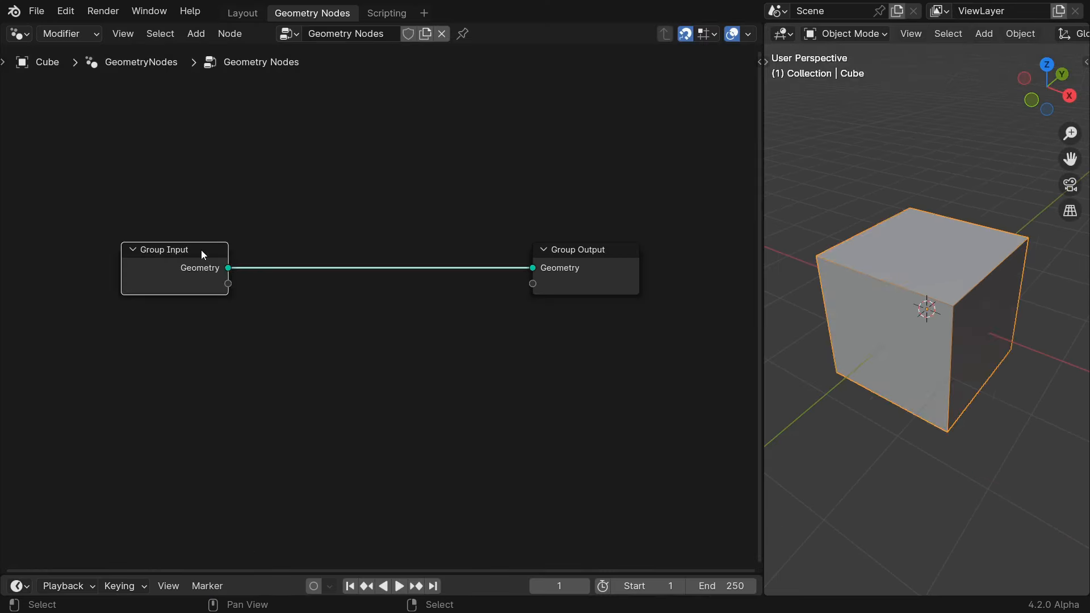
- Delete the Group Input node and feed the Group Output geometry from a new Grid node
key("x")
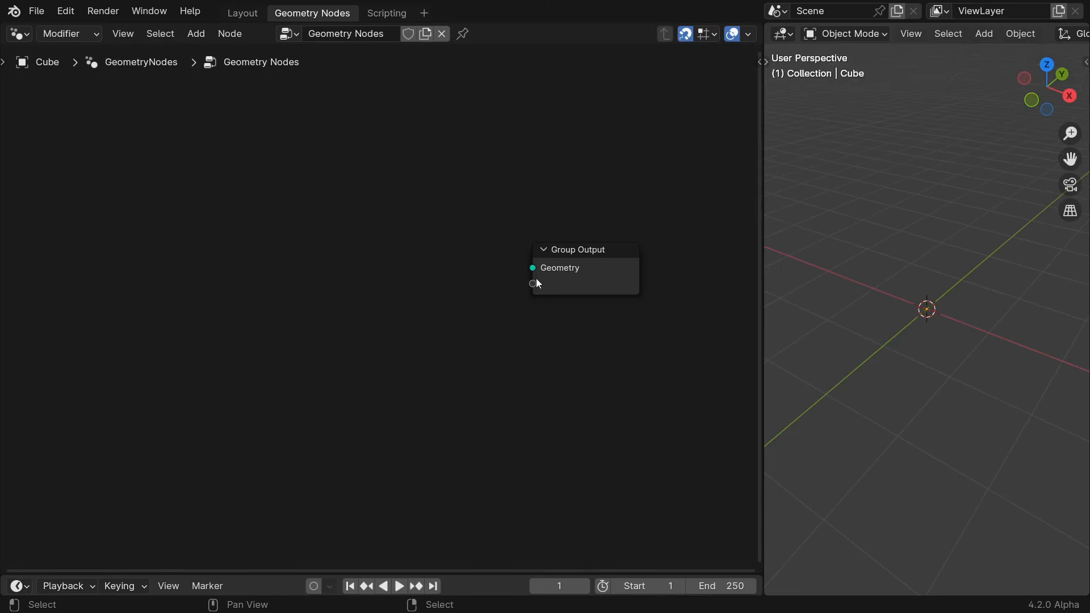
left_click_drag(534, 271, 151, 267)
type("grid")
key("Return")
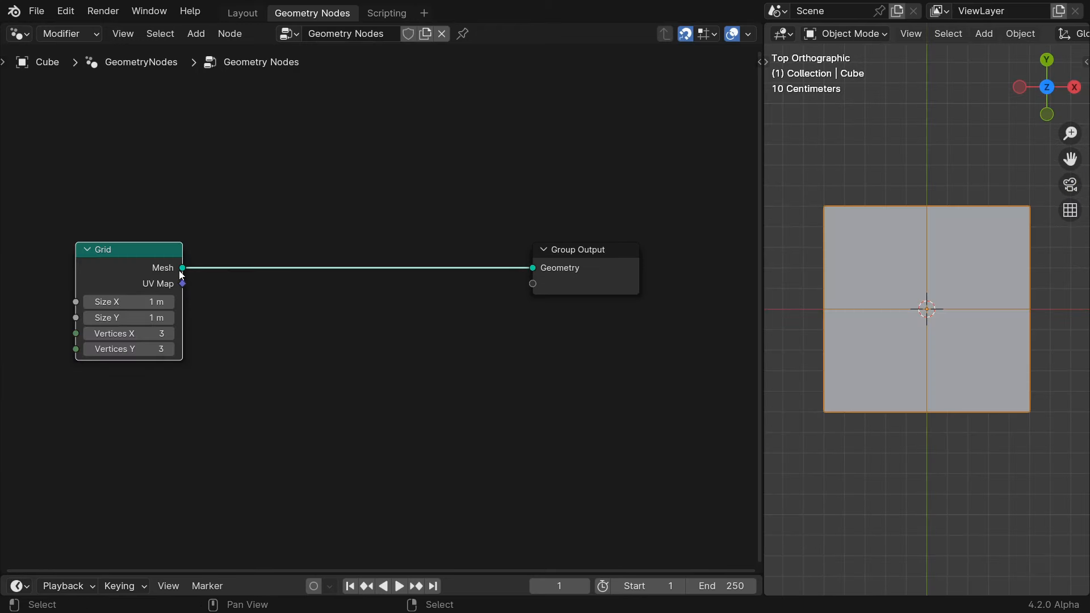
- Add a Split Edges node after the Grid node
left_click_drag(183, 267, 191, 261)
type("split")
key("Return")
left_click(227, 248)
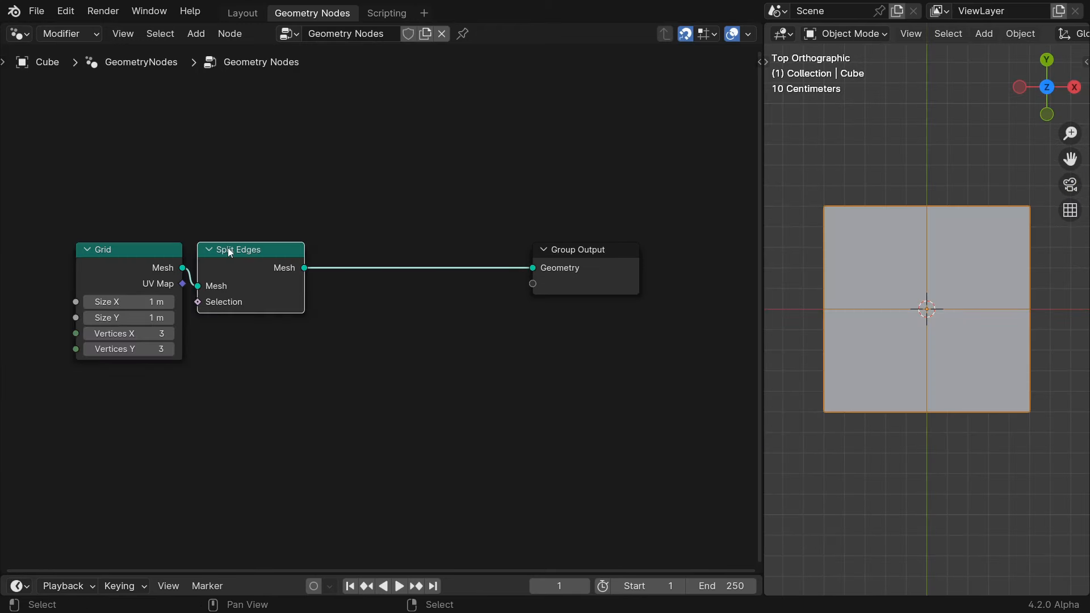
- Add a Scale Elements node after Split Edges and set its scale to 0.8
left_click_drag(304, 267, 320, 259)
type("scale")
key("Return")
left_click(375, 353)
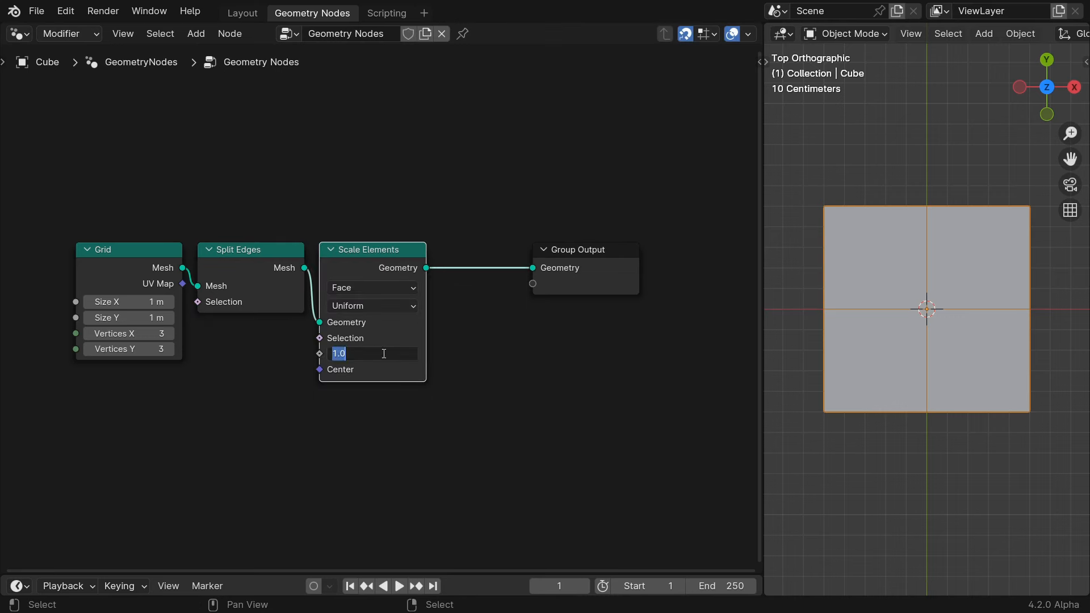
type("0.8")
key("Return")
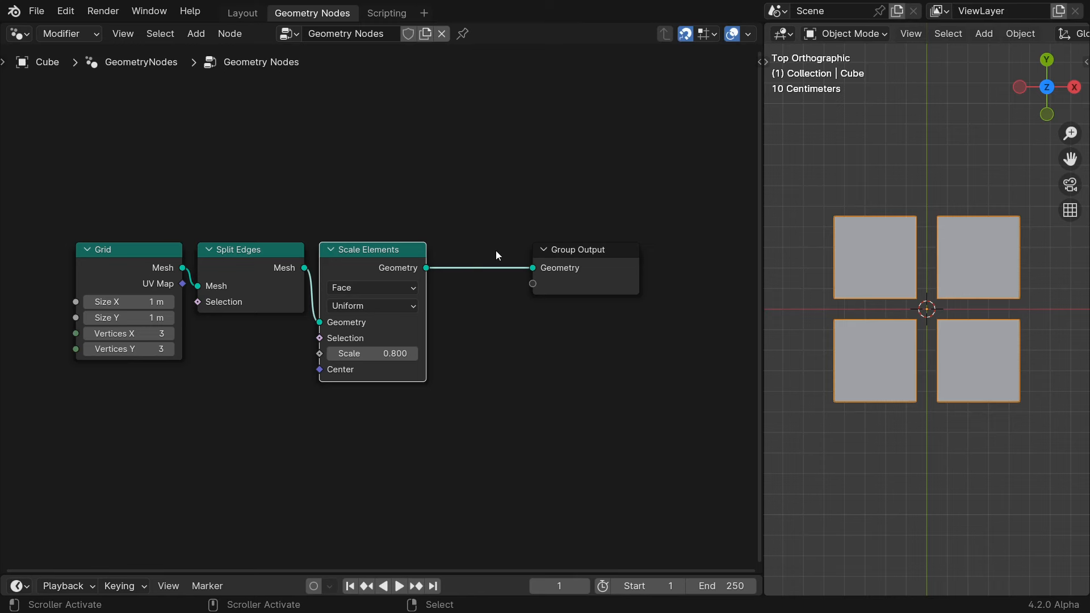
- Create a pass-through node group between Scale Elements and Group Output, spacing its input and output nodes apart
right_click_drag(495, 250, 481, 319, "shift")
key("ctrl+g")
key("ctrl+x")
left_click_drag(319, 301, 492, 388)
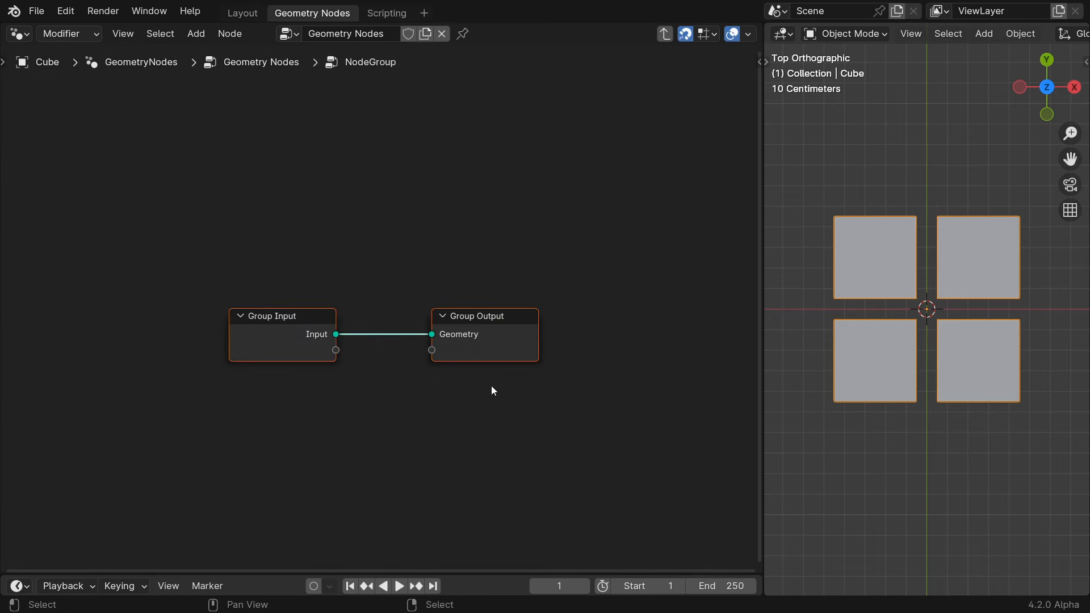
type("s3")
key("Return")
key("Tab")
- Rename the new node group as Recursive Subdivision
double_click(498, 284)
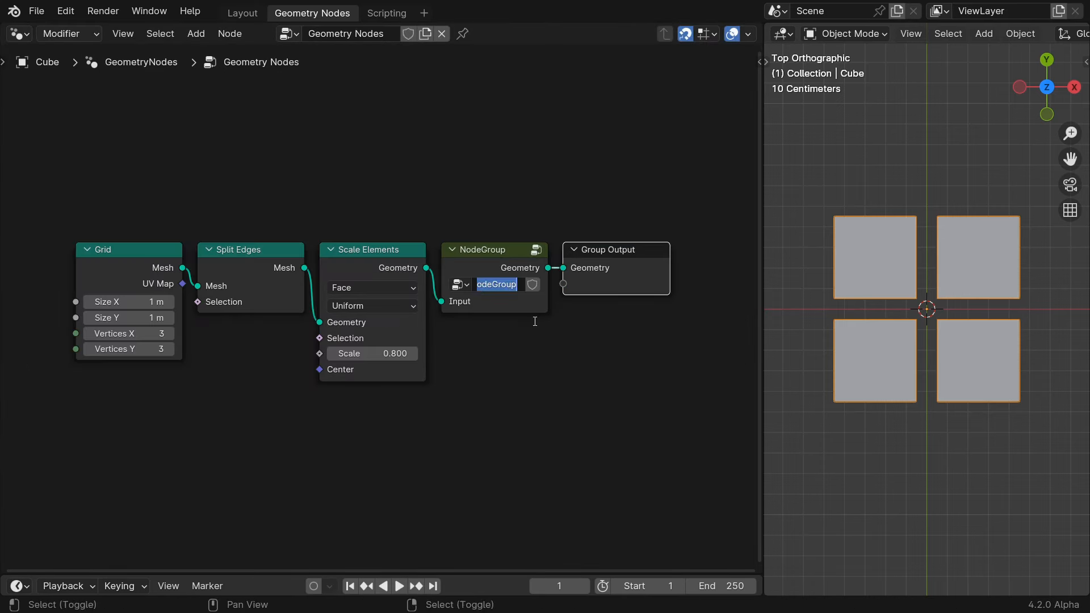
type("Rec")
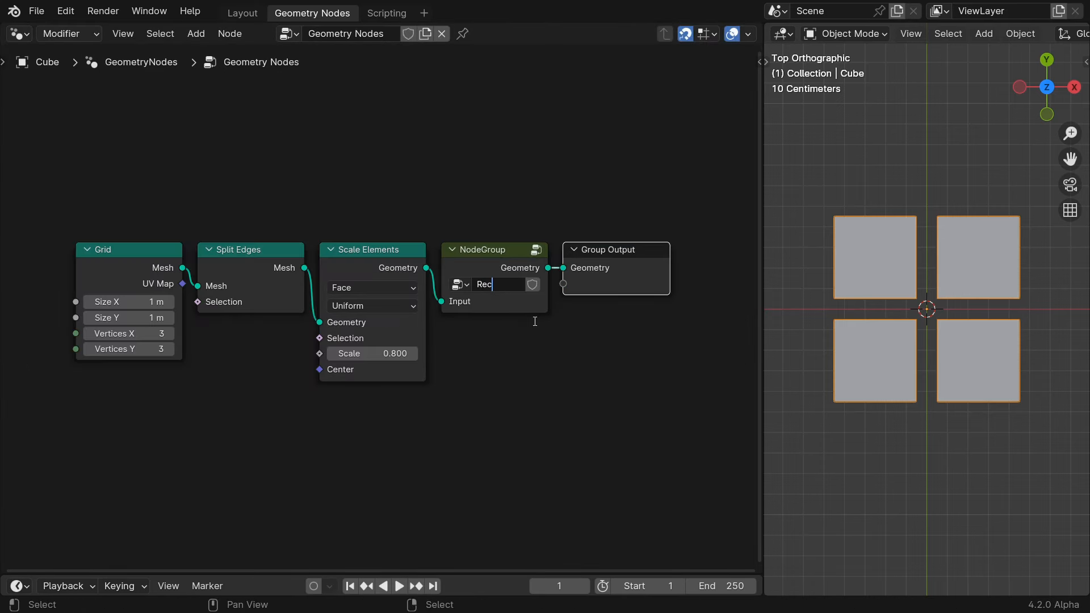
type("ursive Subdivision")
key("Return")
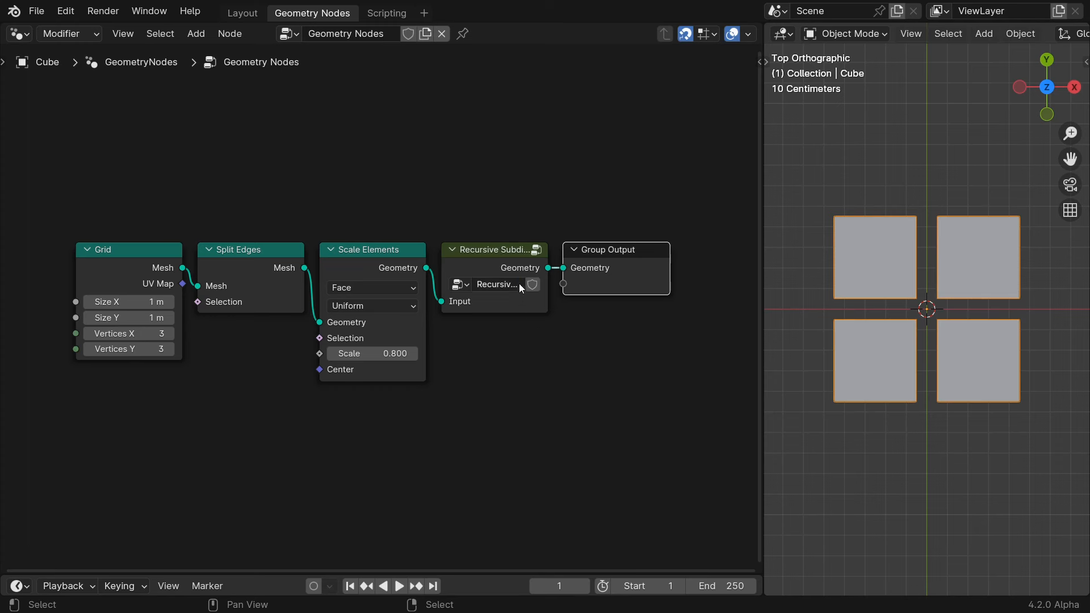
- Inside the Recursive Subdivision group, add a Set Position node between Group Input and Group Output
left_click(509, 257)
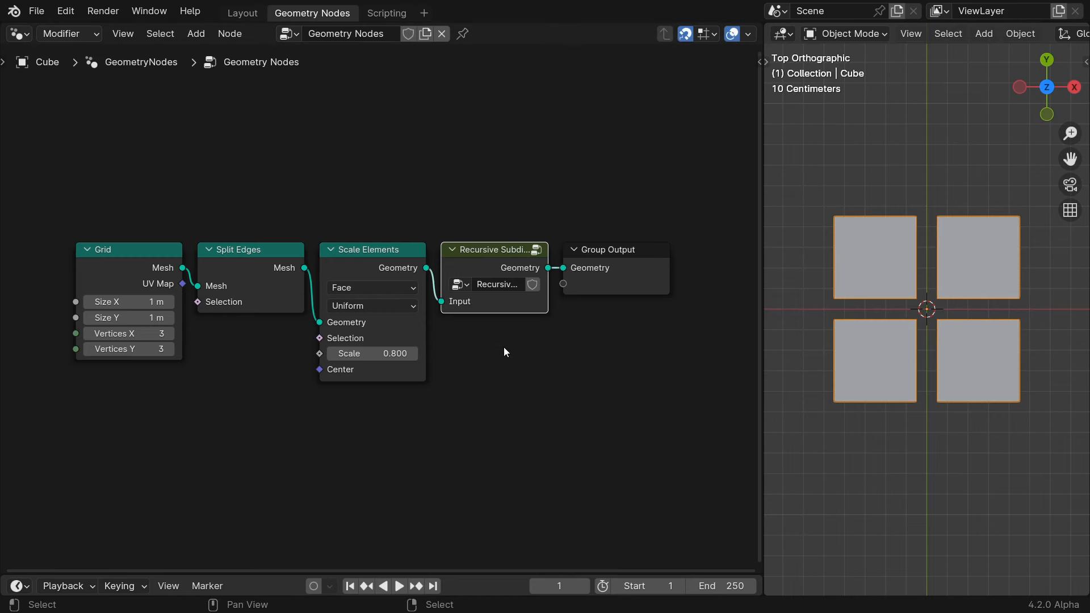
key("Tab")
left_click_drag(134, 334, 548, 322)
type("set p")
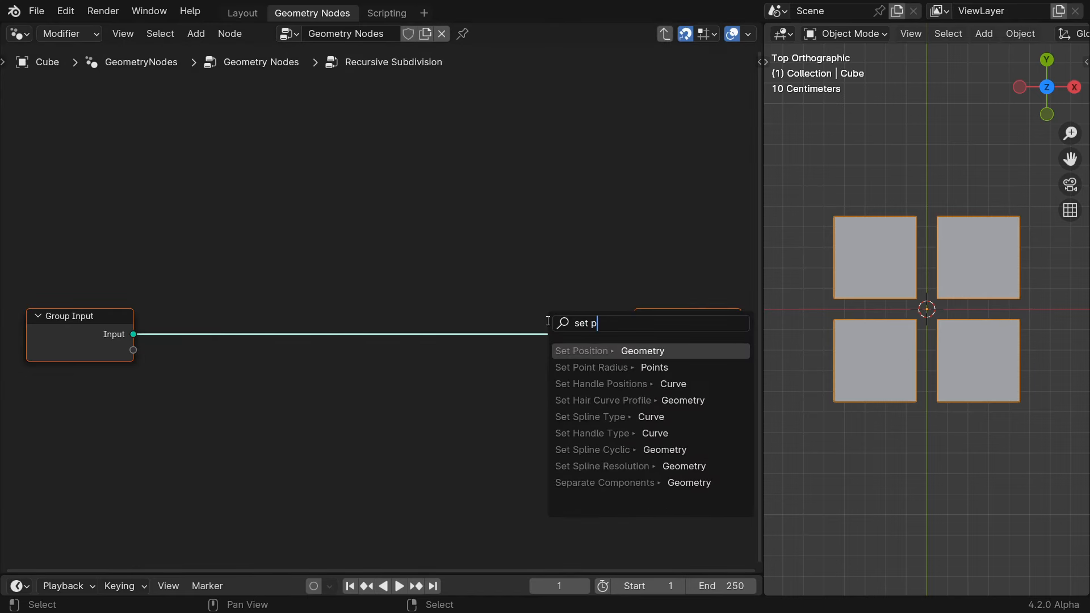
type("ositi")
key("Return")
left_click(532, 314)
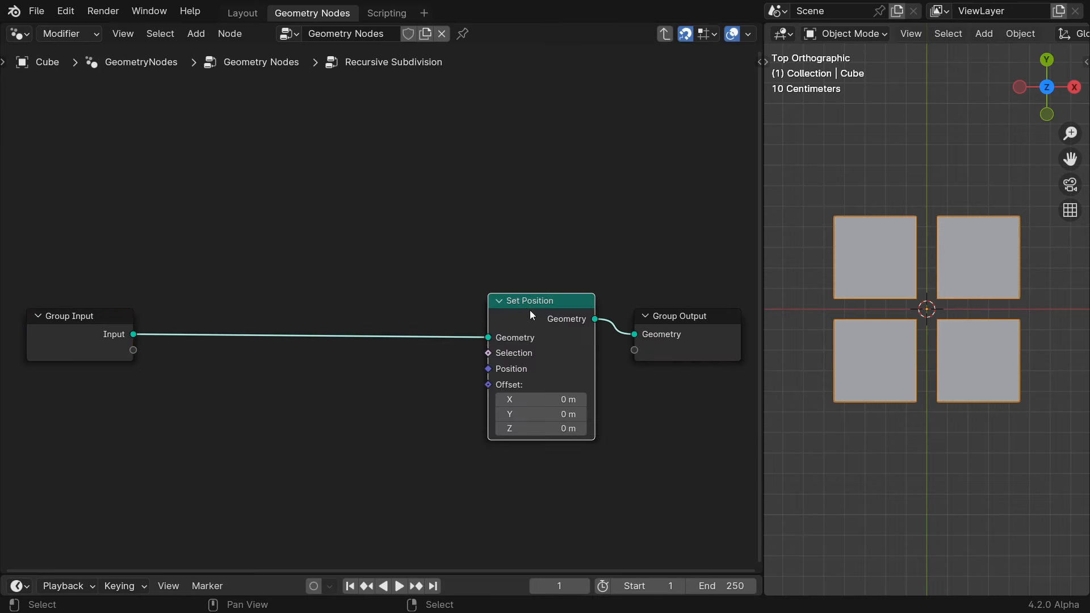
- Add a vector Mix node feeding the Position input of Set Position
middle_click_drag(533, 473, 530, 282)
left_click_drag(484, 165, 475, 171)
type("mix")
key("Return")
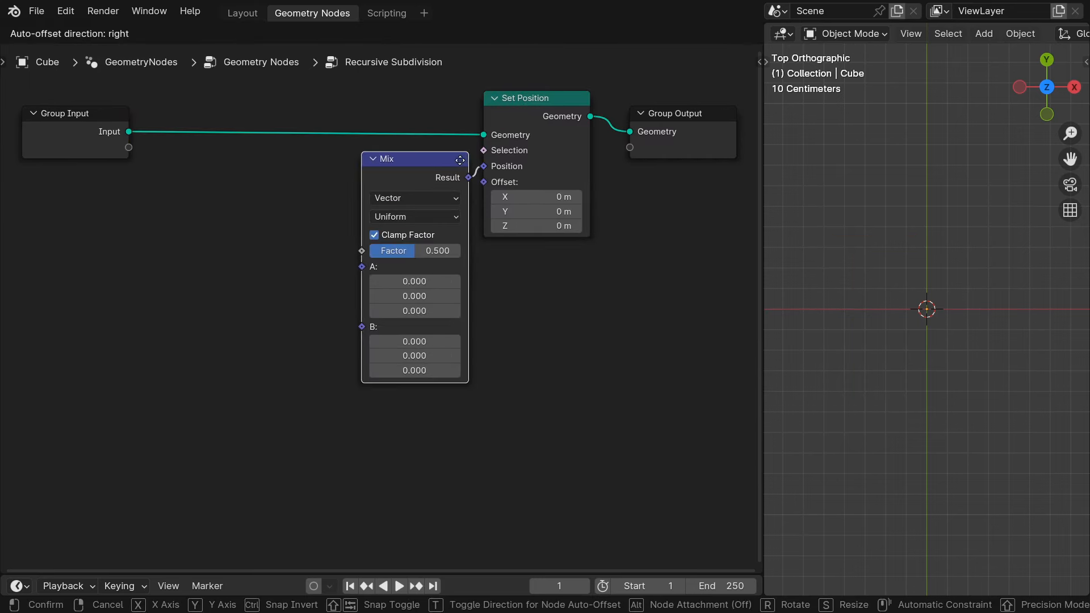
left_click(459, 161)
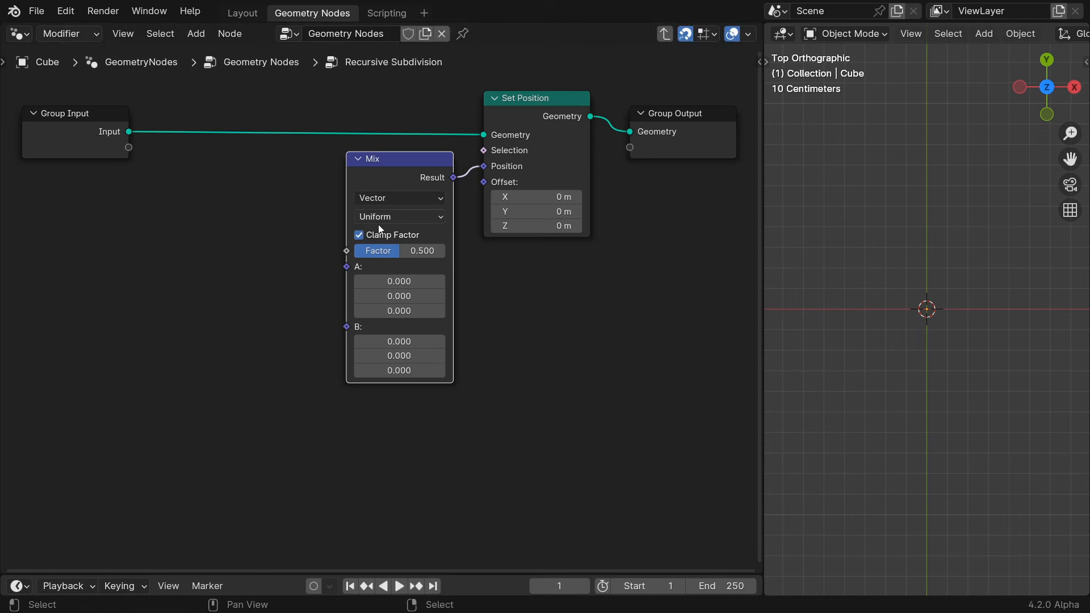
- Feed the Mix node's A input from a Position node and set the mix factor to 0
left_click_drag(351, 264, 321, 265)
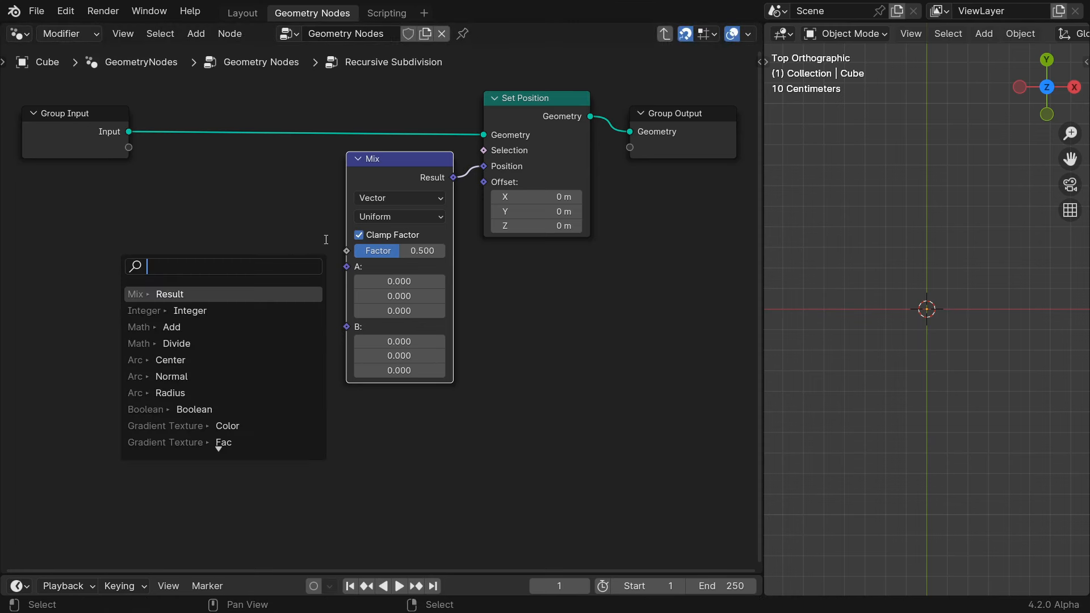
type("pos")
key("Return")
left_click(325, 239)
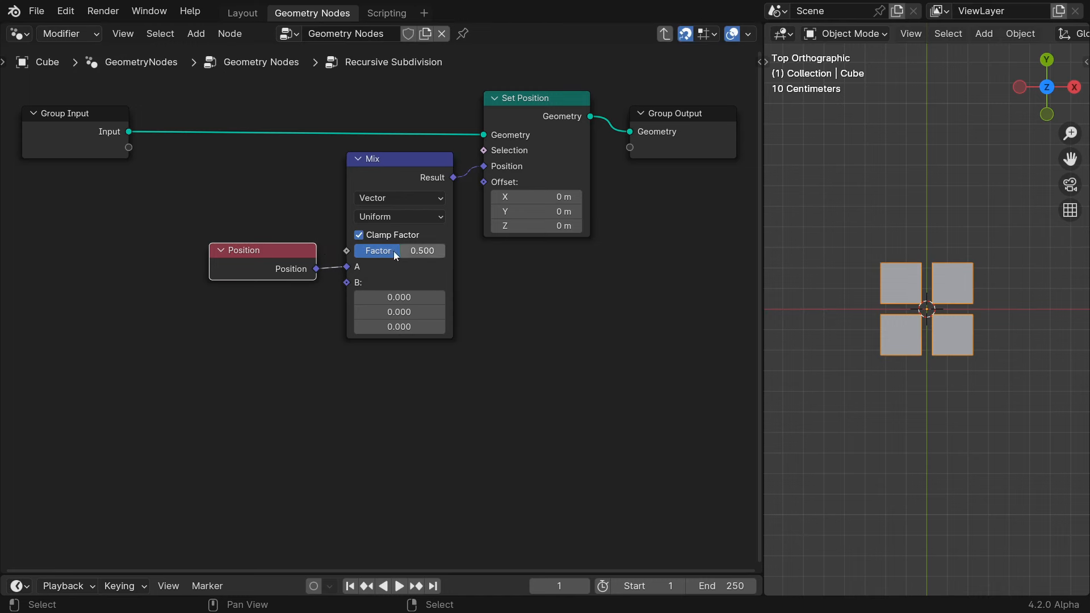
left_click_drag(396, 251, 354, 251)
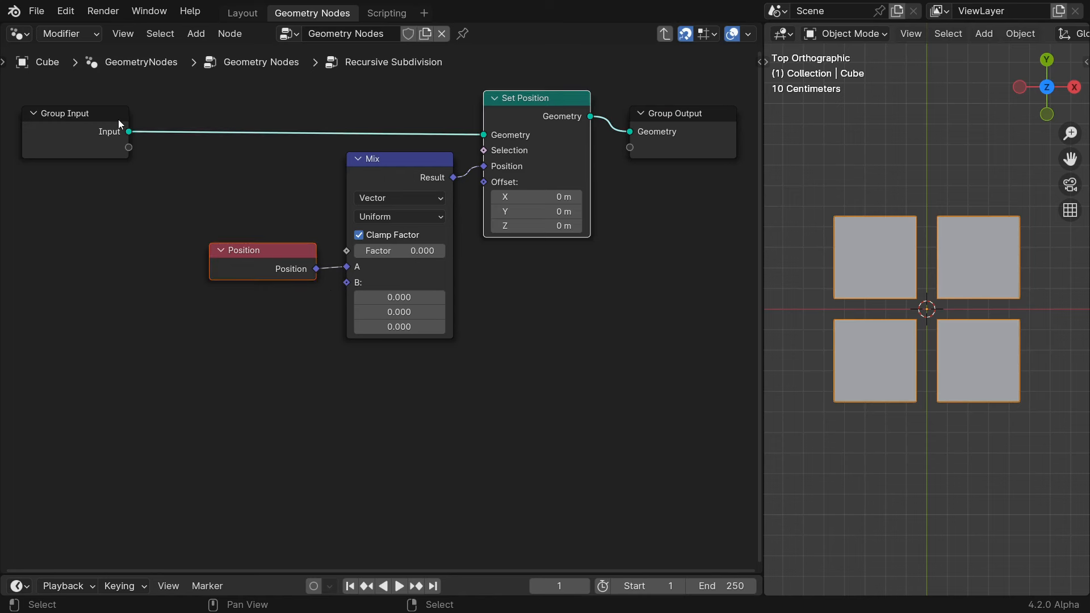
- Attach a Viewer node to the Group Input geometry, feed its Value from an Index node, and set its domain to Point
left_click(115, 120, "ctrl+shift")
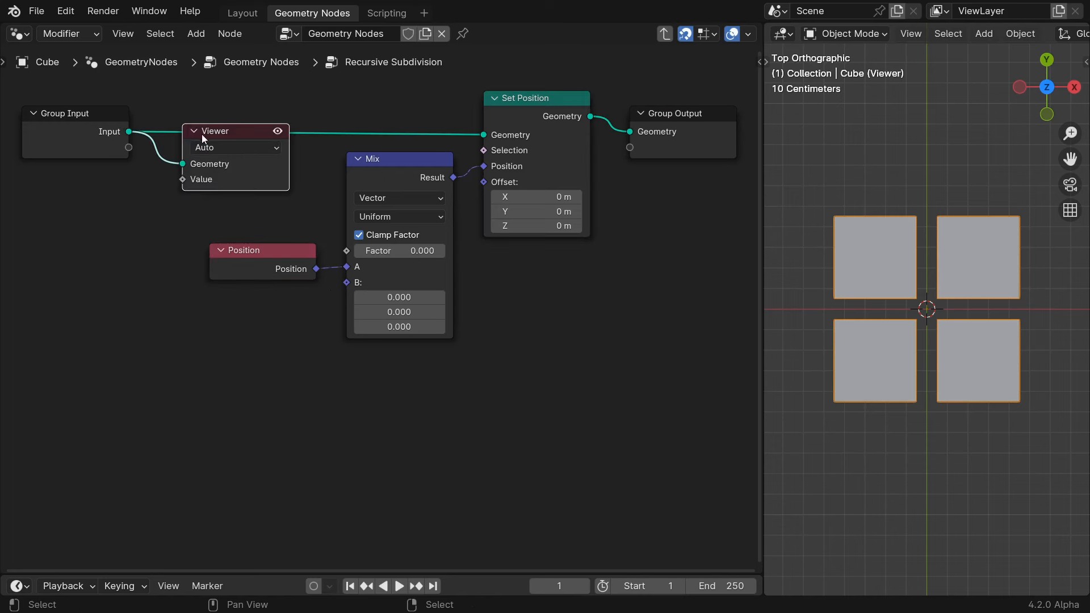
left_click_drag(202, 134, 235, 160)
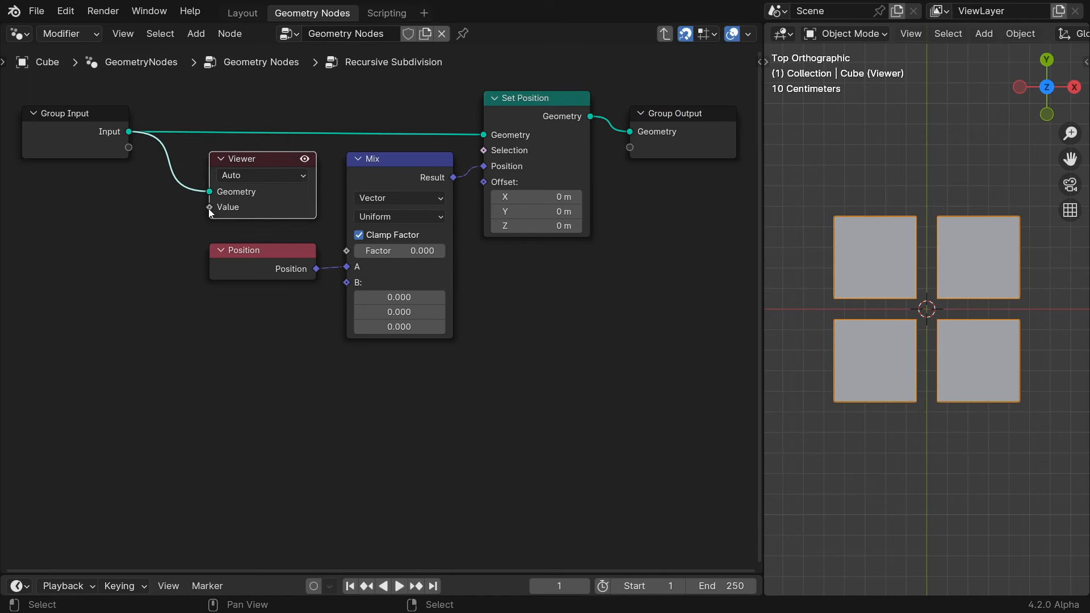
left_click_drag(209, 208, 163, 229)
type("index")
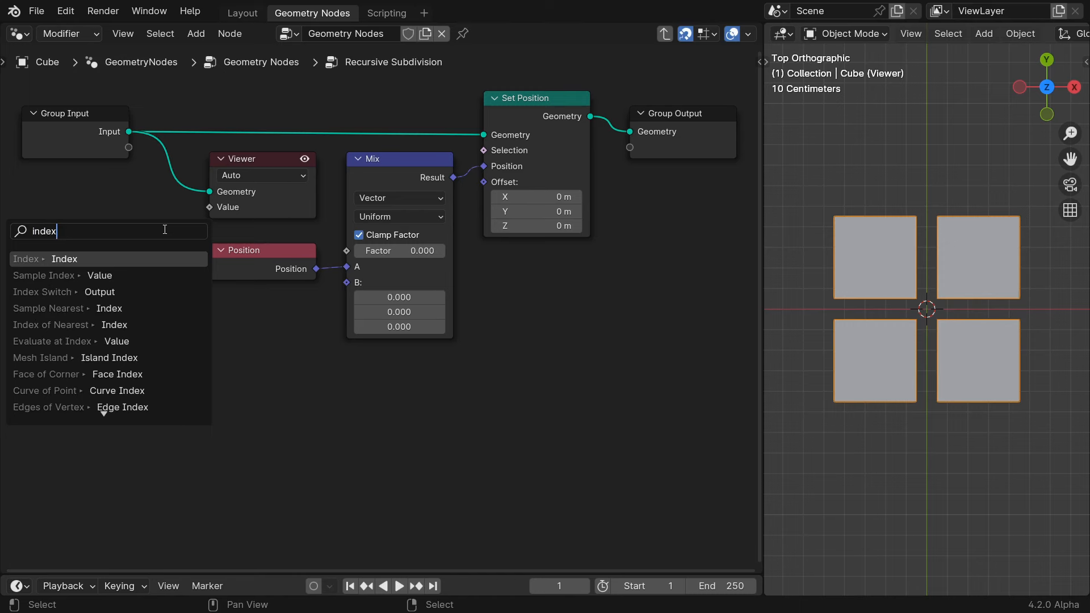
key("Return")
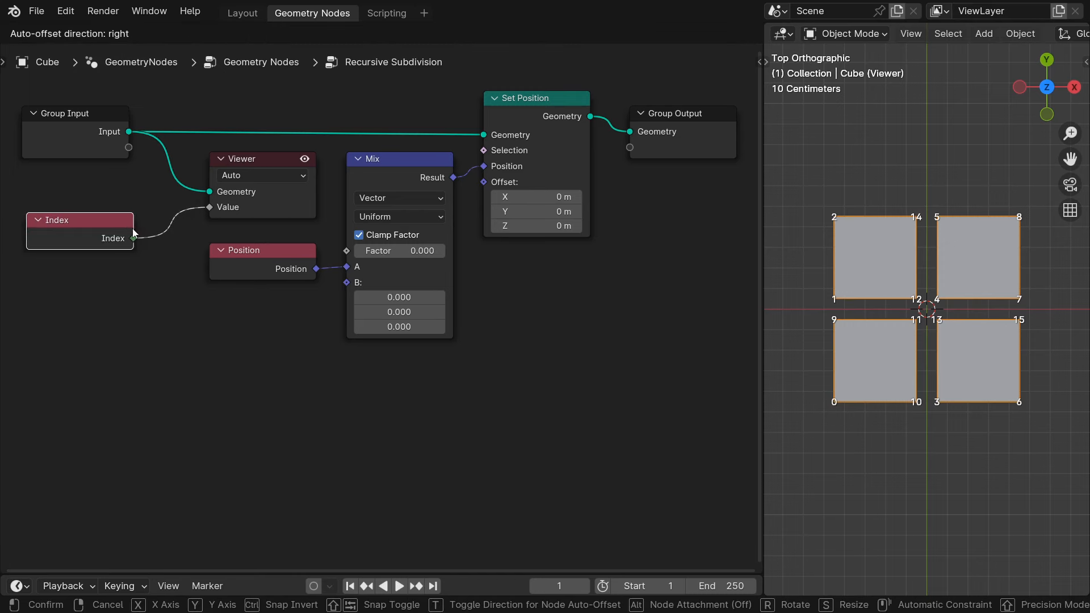
left_click(133, 229)
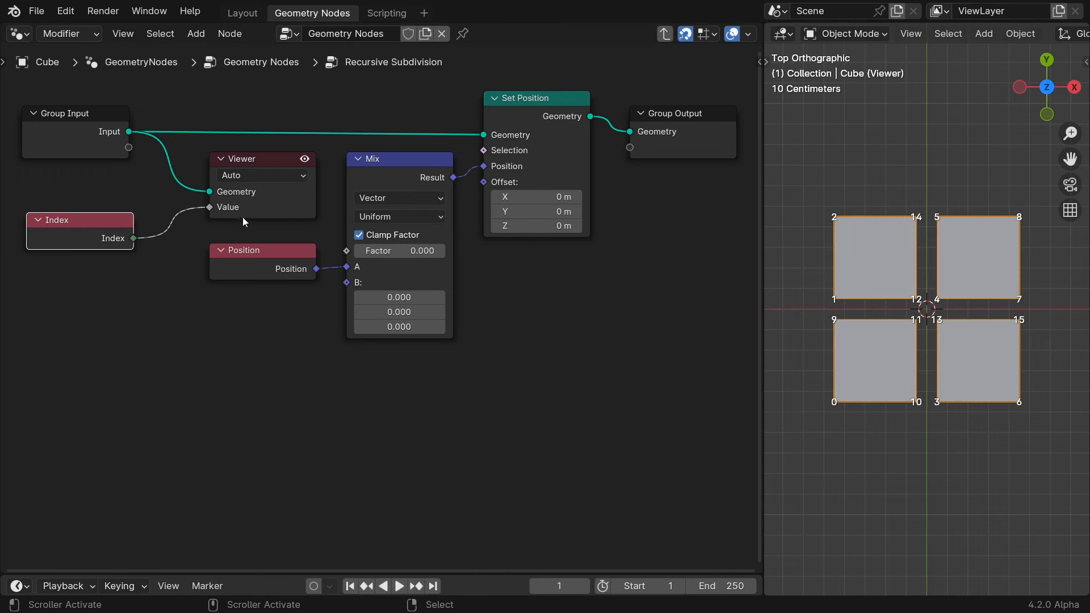
left_click(252, 175)
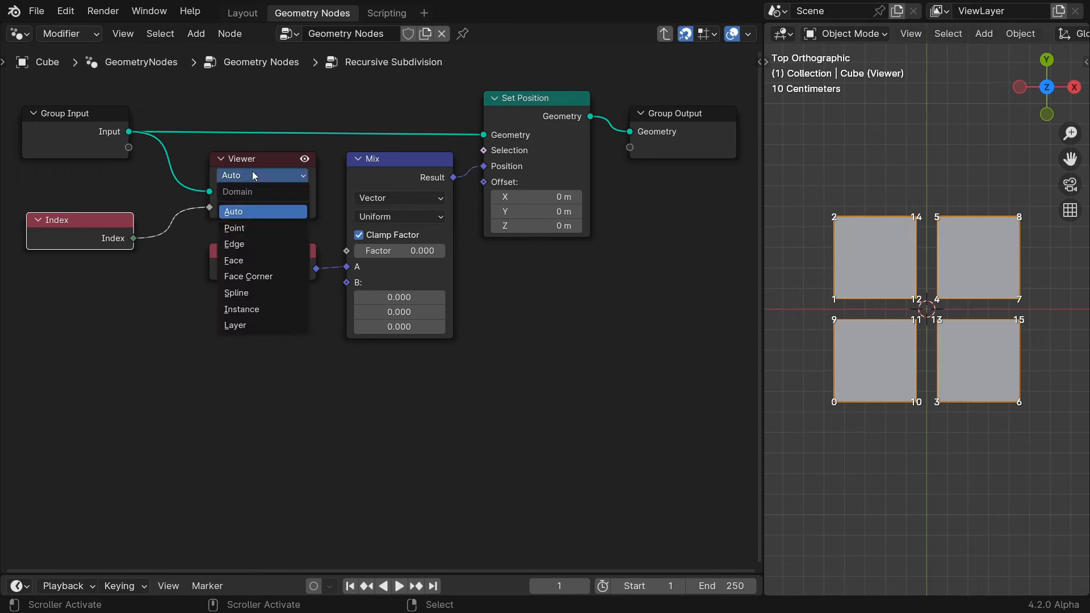
left_click(254, 228)
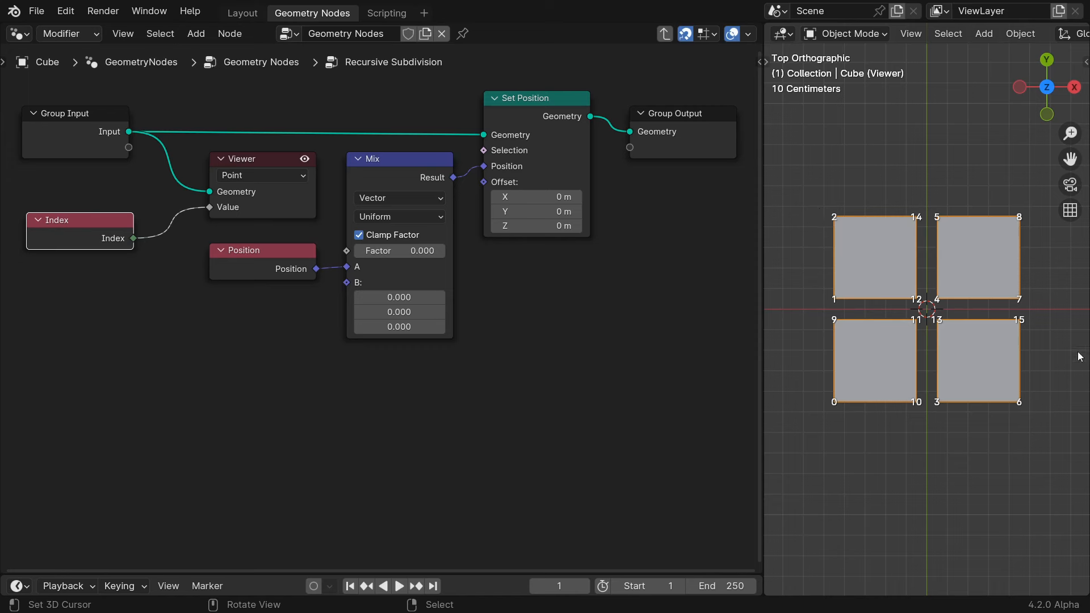
- Insert an Evaluate on Domain node between Index and Viewer, set to the Face Corner domain
middle_click_drag(85, 358, 435, 359)
left_click_drag(451, 219, 129, 241)
type("domain")
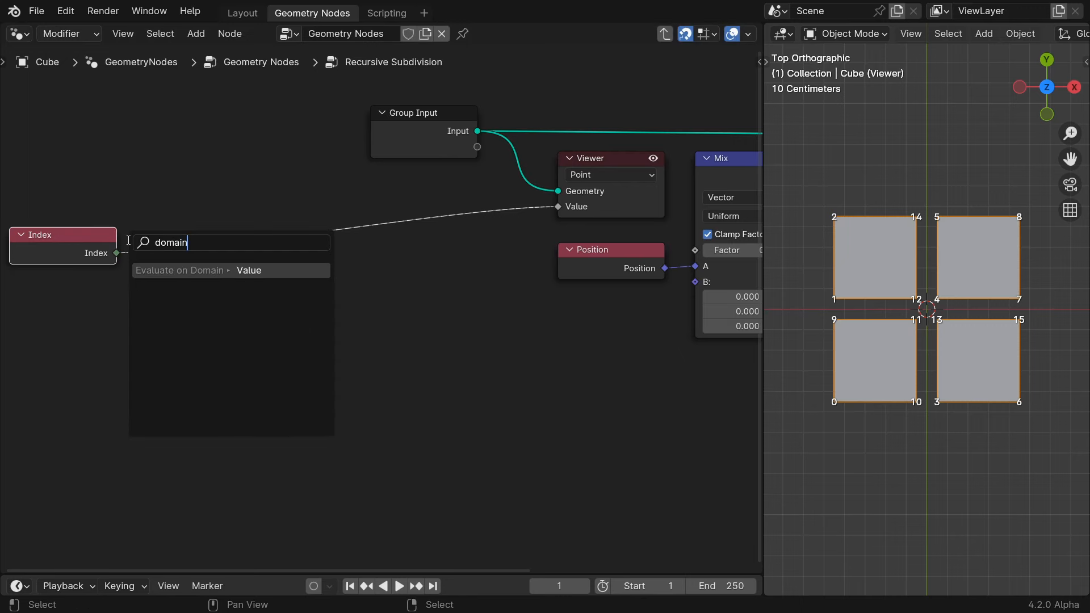
key("Return")
left_click(127, 243)
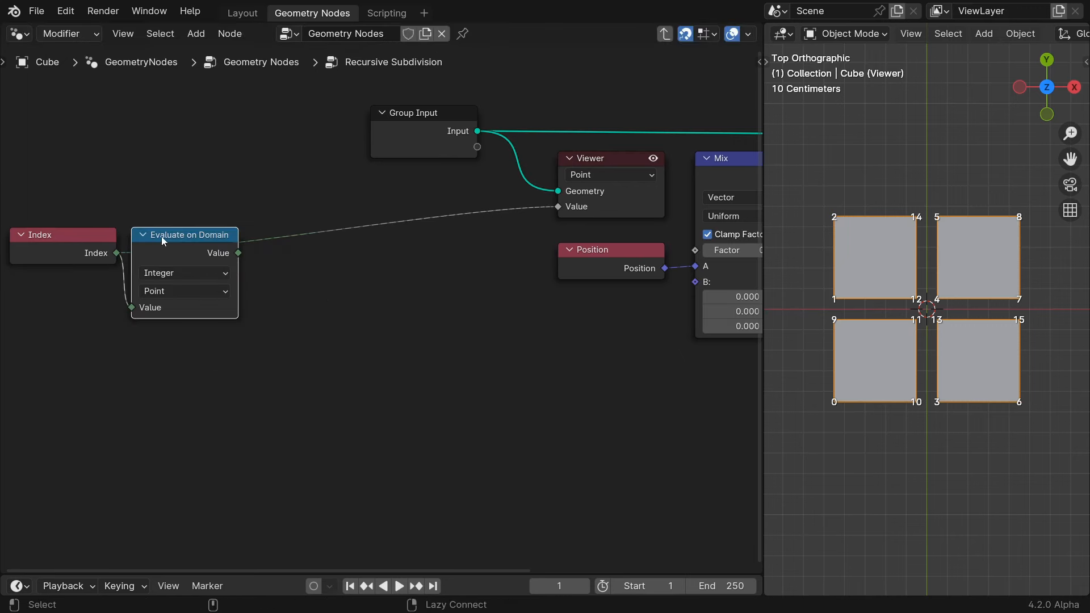
left_click_drag(162, 237, 159, 234, "alt")
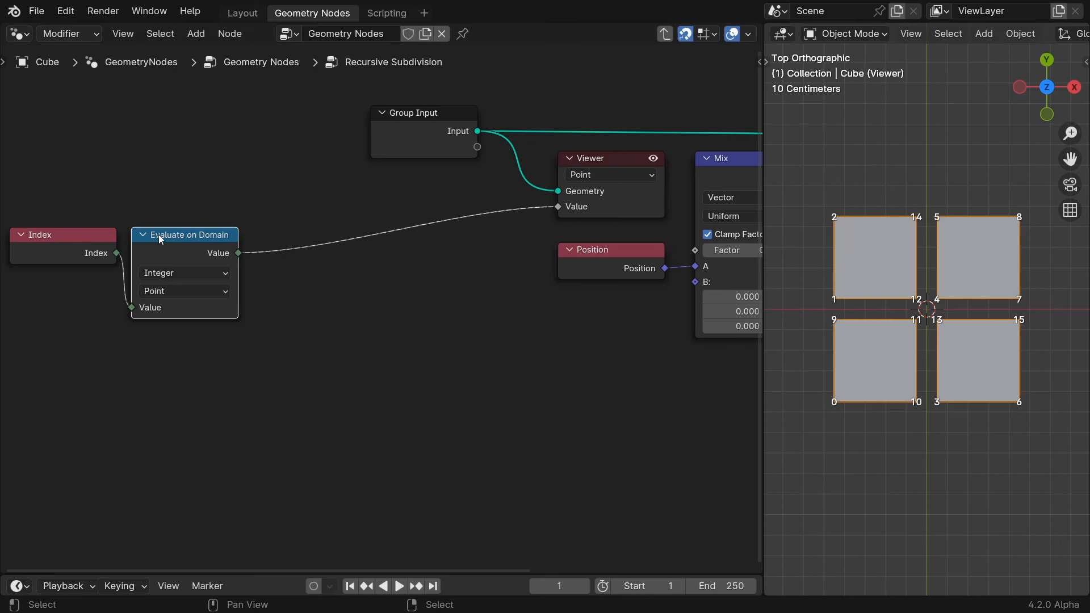
left_click(191, 290)
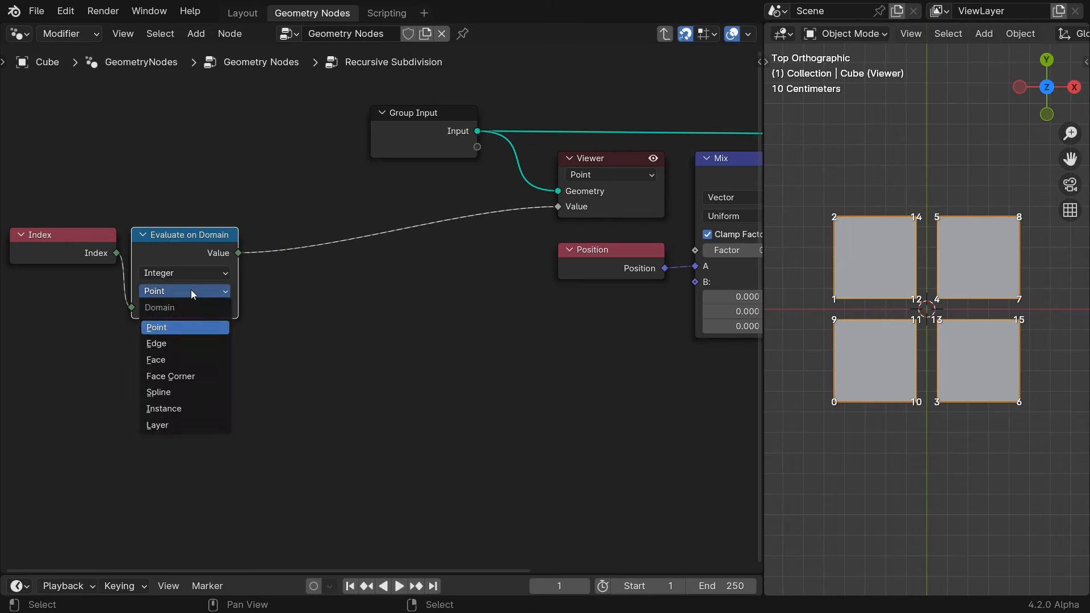
left_click(202, 372)
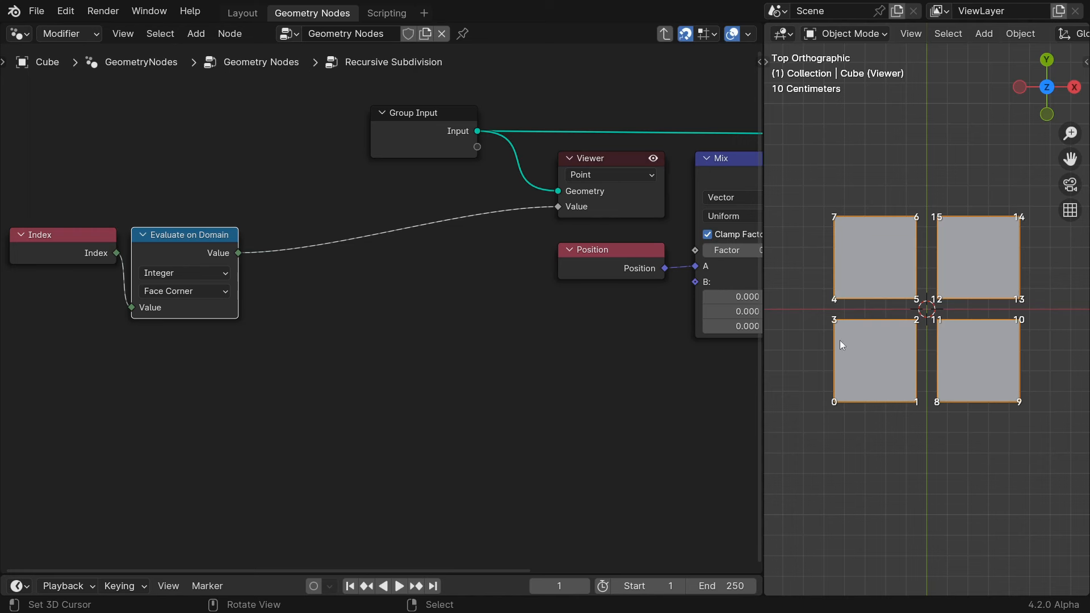
- Insert a Floored Modulo math node with a value of 4 between Evaluate on Domain and the Viewer
left_click_drag(238, 253, 251, 243)
type("mod")
key("Return")
left_click(253, 244)
left_click(311, 323)
type("4")
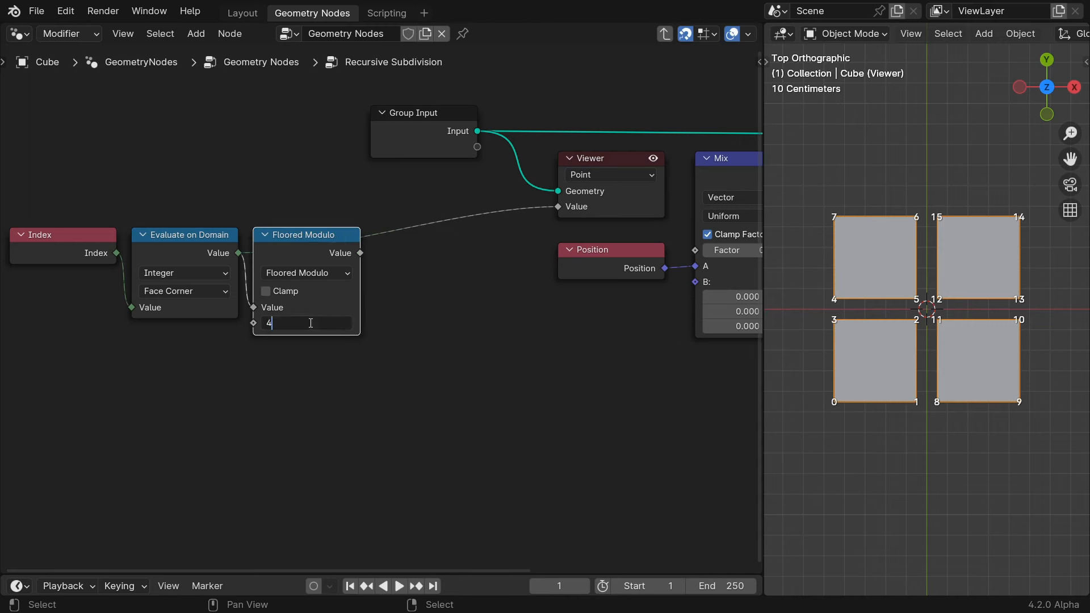
key("Return")
key("g")
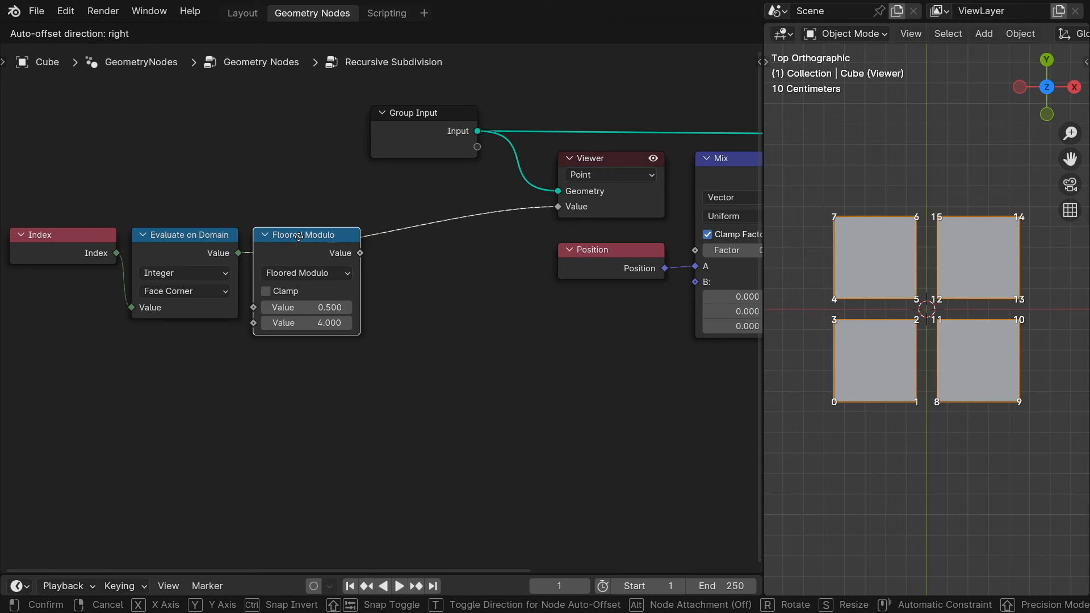
left_click(299, 237)
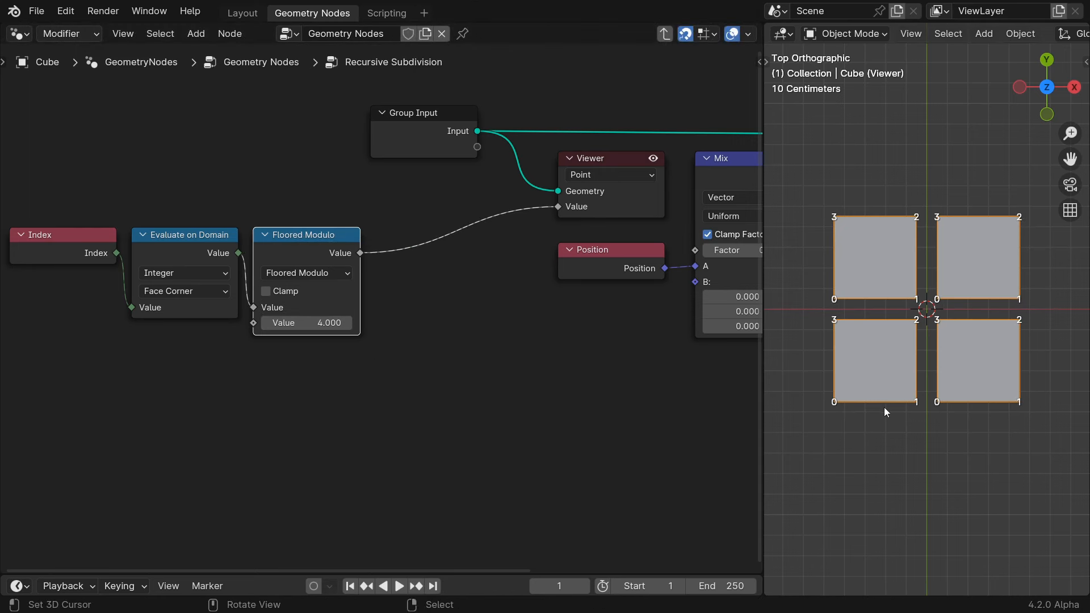
- Insert a Snap math node with an increment of 2 between Floored Modulo and the Viewer
left_click_drag(360, 252, 380, 241)
type("snap")
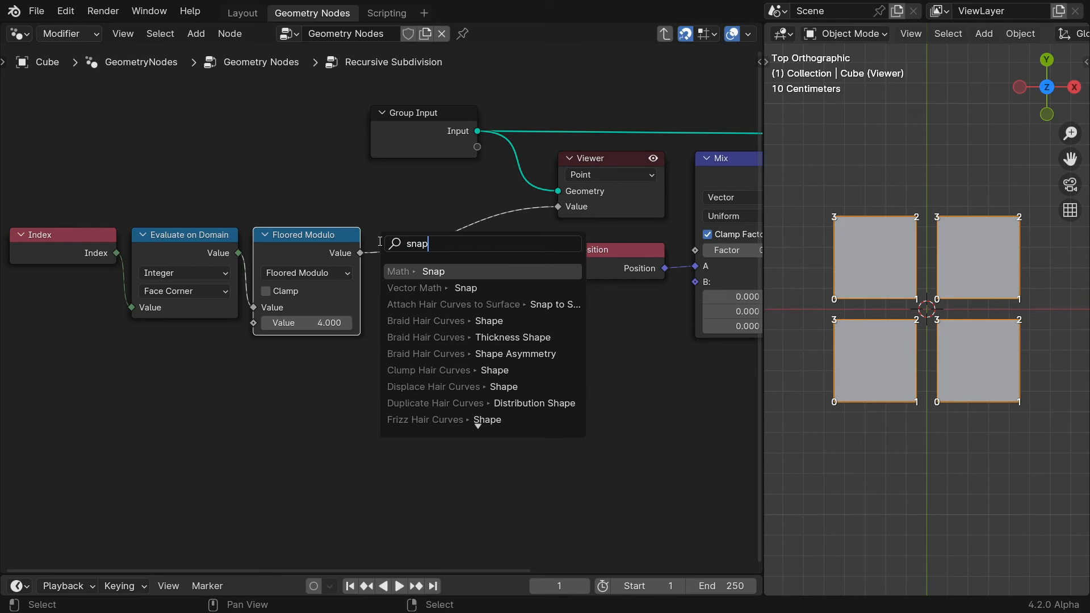
key("Return")
left_click(412, 239)
double_click(440, 322)
type("2")
key("Return")
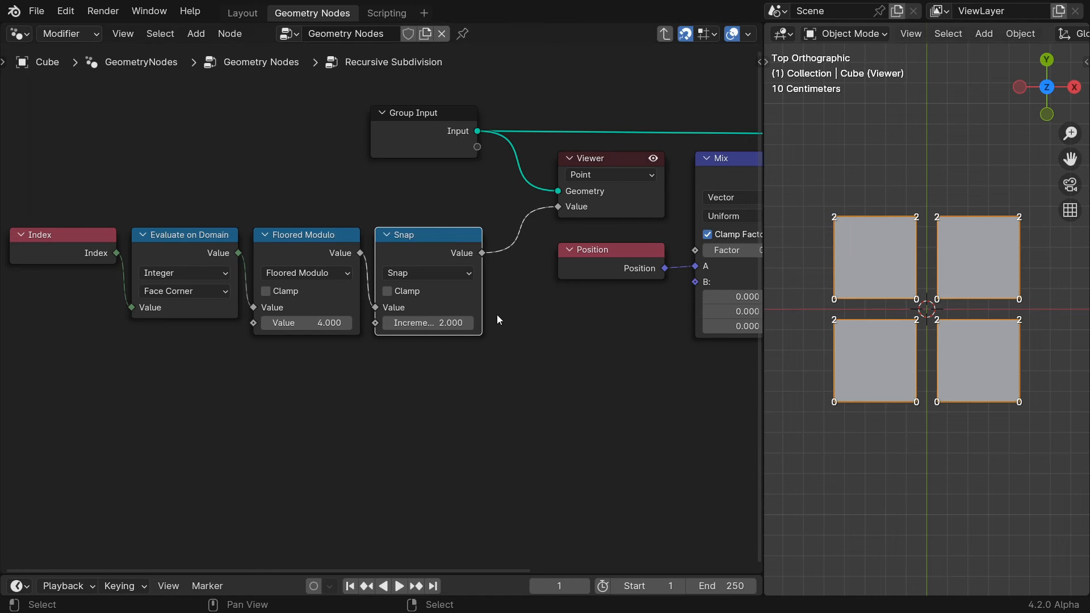
- Enable Clamp on the Snap node and shift the whole index chain along X to make room before the Viewer
left_click(387, 291)
left_click_drag(469, 384, 44, 170)
key("g")
key("x")
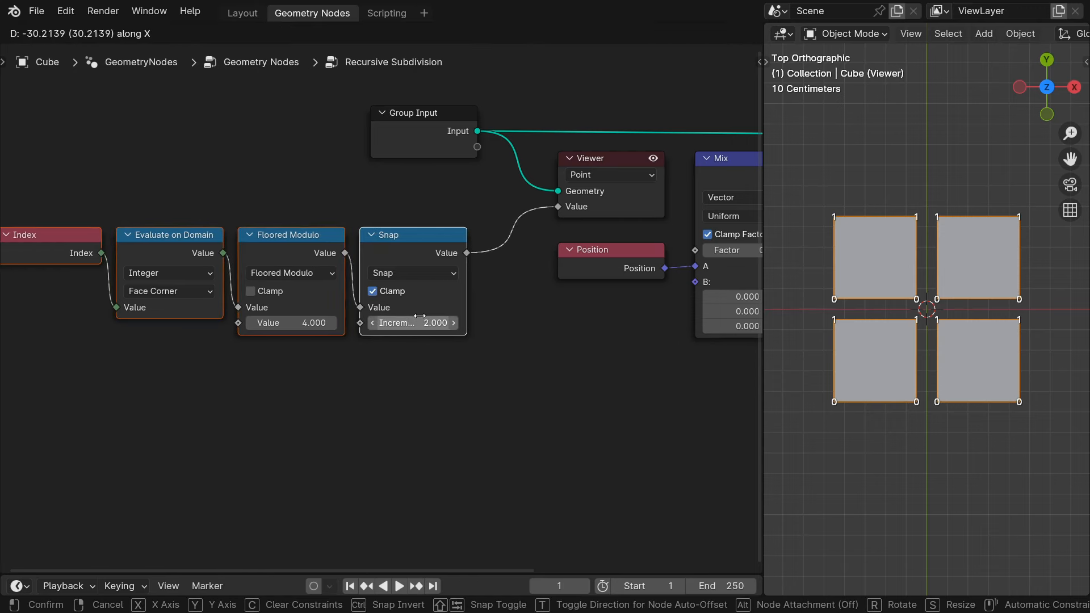
left_click(330, 316)
- Insert a Multiply math node with a value of 3 between the clamped Snap and the Viewer
left_click_drag(375, 253, 390, 242)
type("mult")
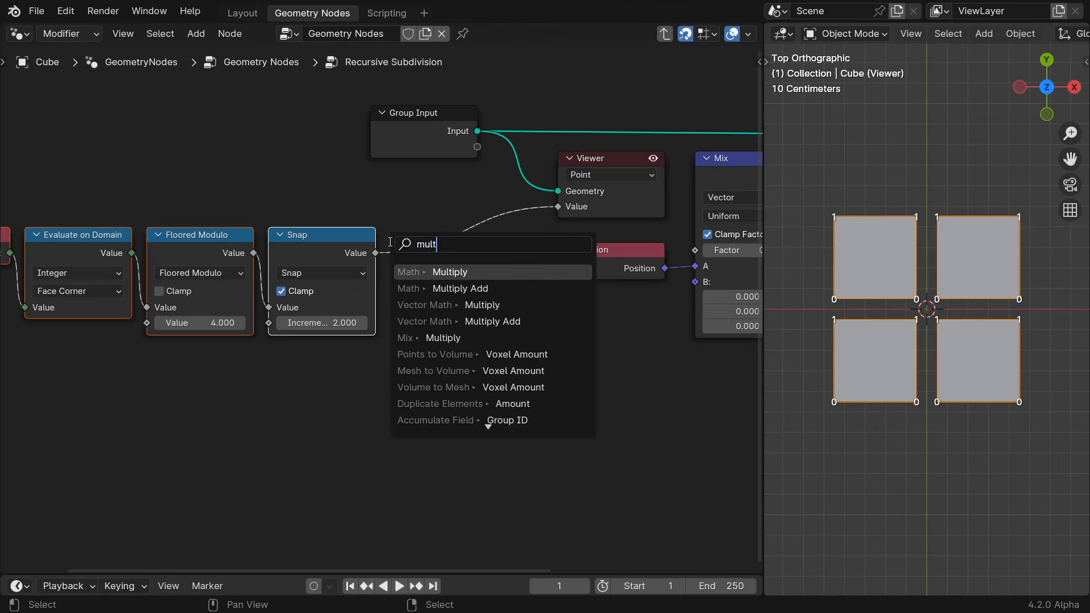
key("Return")
left_click(452, 322)
left_click(452, 321)
type("3")
key("Return")
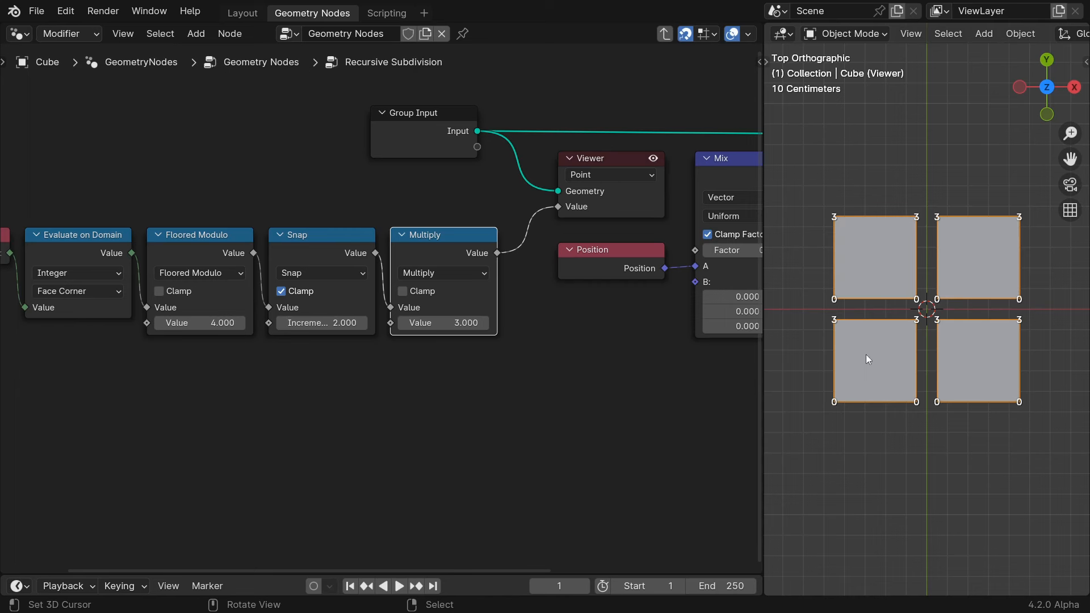
- Move the node chain from Index to Multiply lower and farther away from the Viewer
key("ctrl+space")
left_click_drag(597, 398, 97, 219)
key("g")
key("y")
left_click(536, 342)
key("g")
key("x")
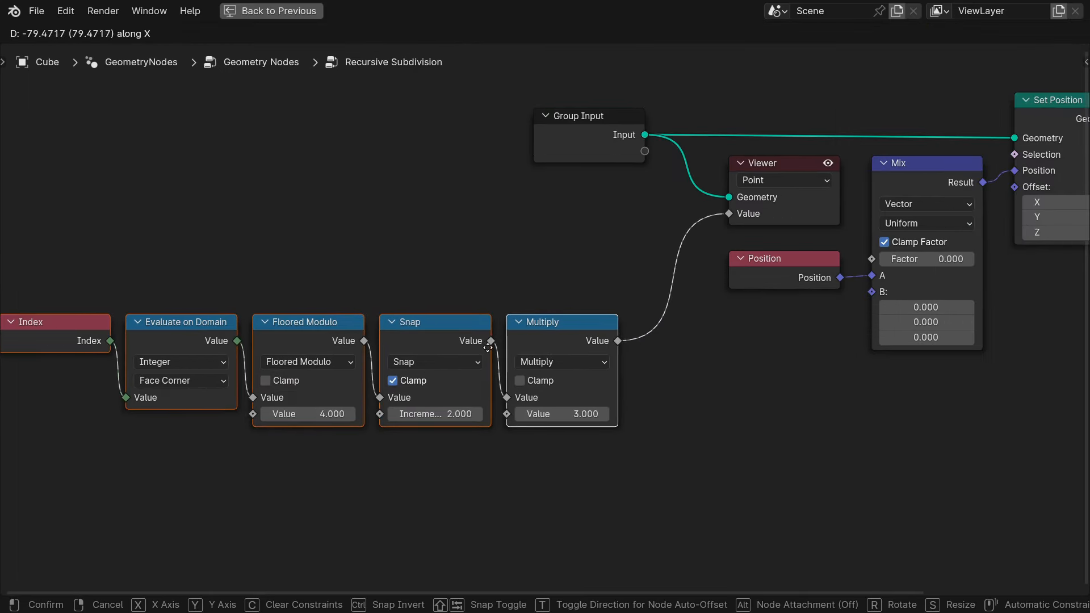
left_click(486, 348)
left_click(343, 306)
- Add a second Snap node with increment 4 fed by Evaluate on Domain above Multiply, and preview it in the Viewer
left_click_drag(237, 341, 438, 230)
type("snap")
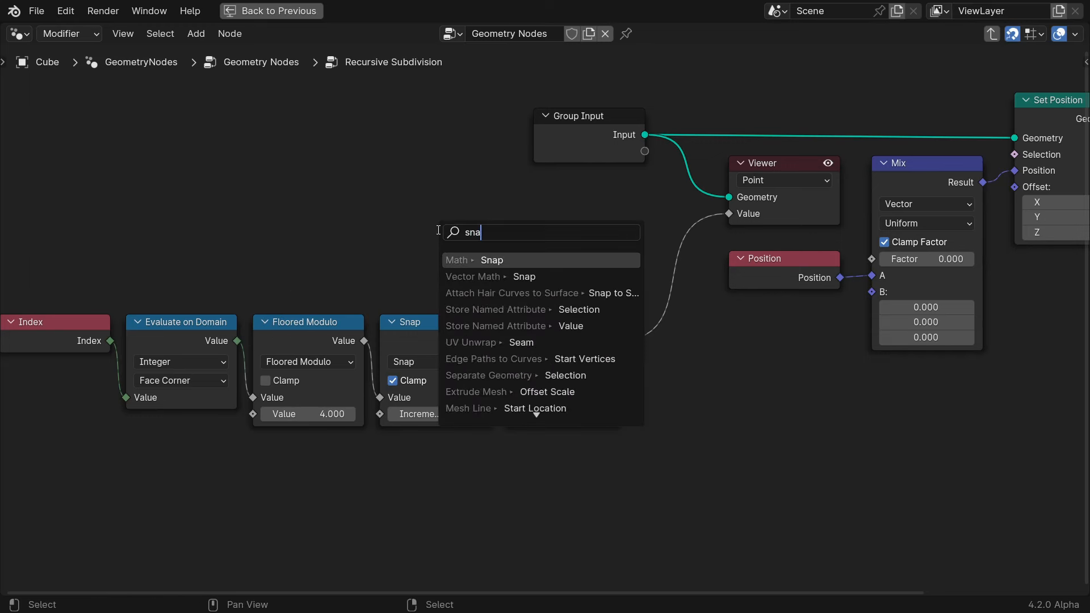
key("Return")
left_click(504, 208)
left_click(565, 286)
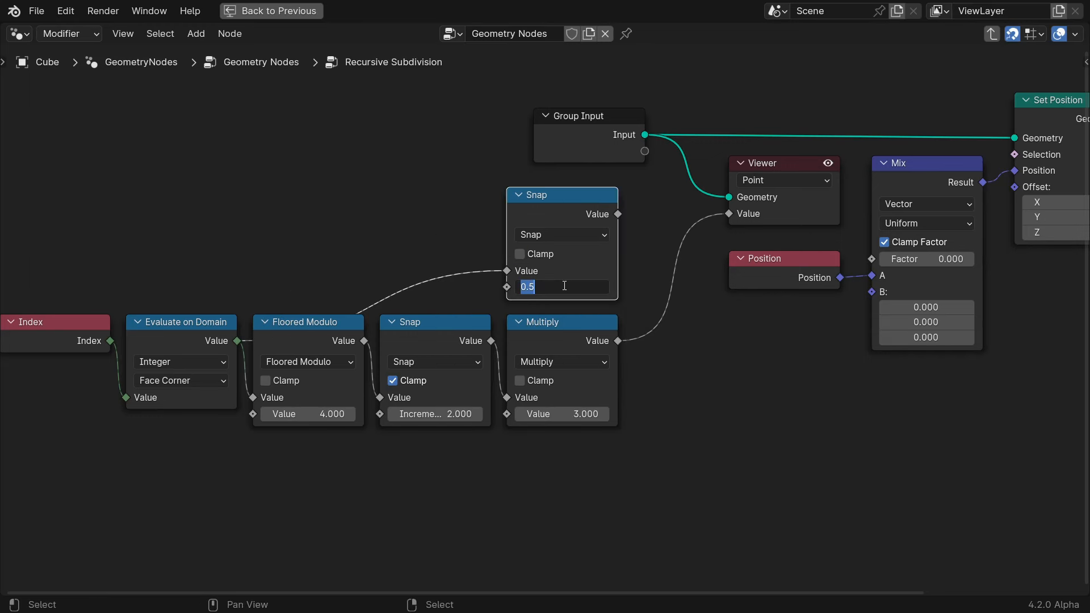
type("4")
key("Return")
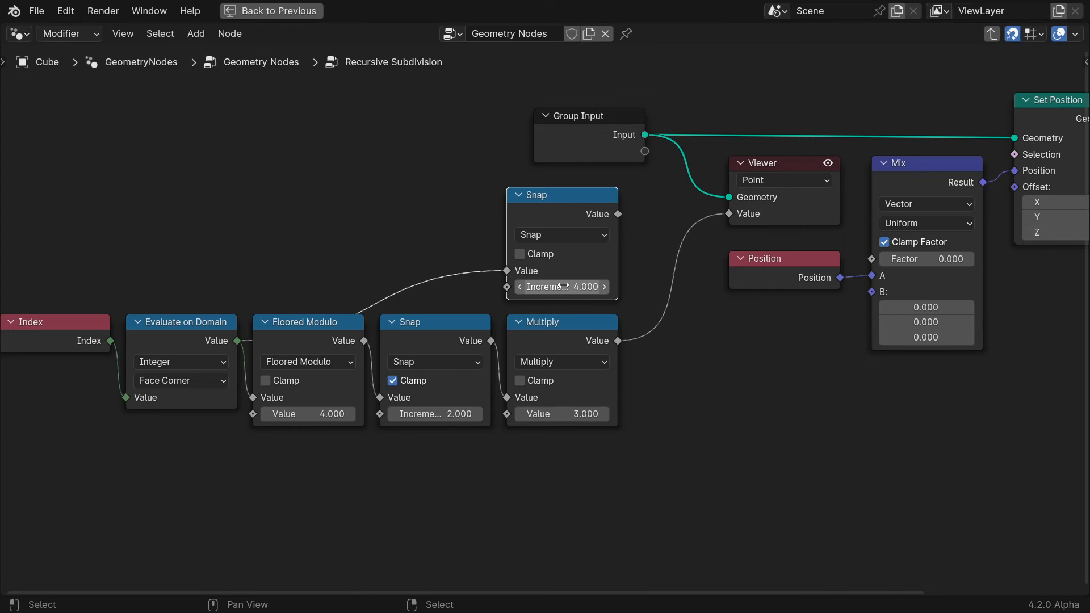
key("ctrl+space")
left_click(431, 187, "ctrl+shift")
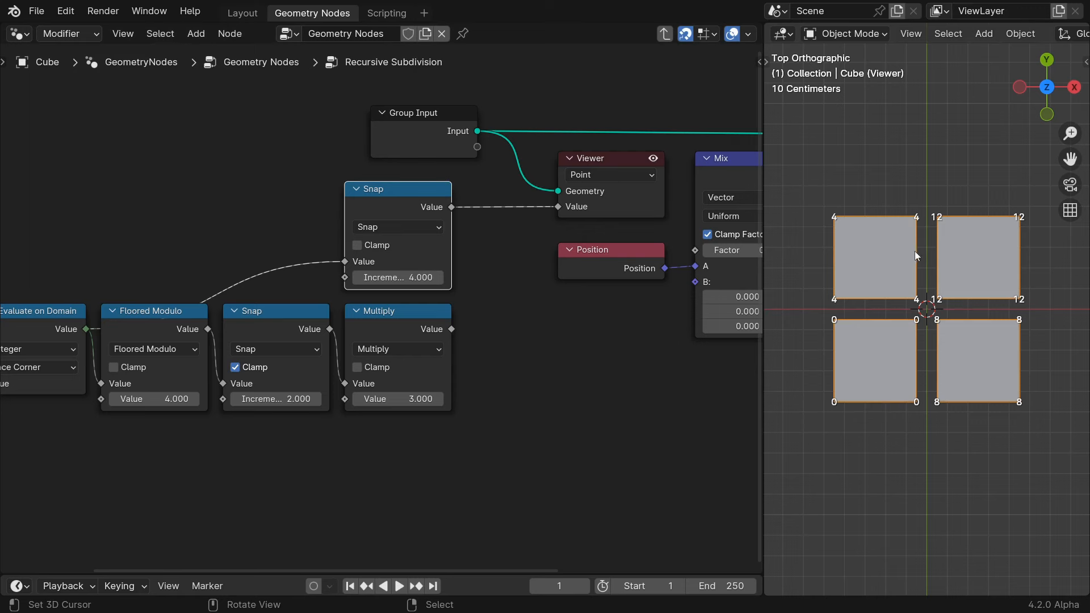
- Add a math Add node that sums the increment-4 Snap output and the Multiply output
left_click_drag(451, 207, 477, 266)
type("add")
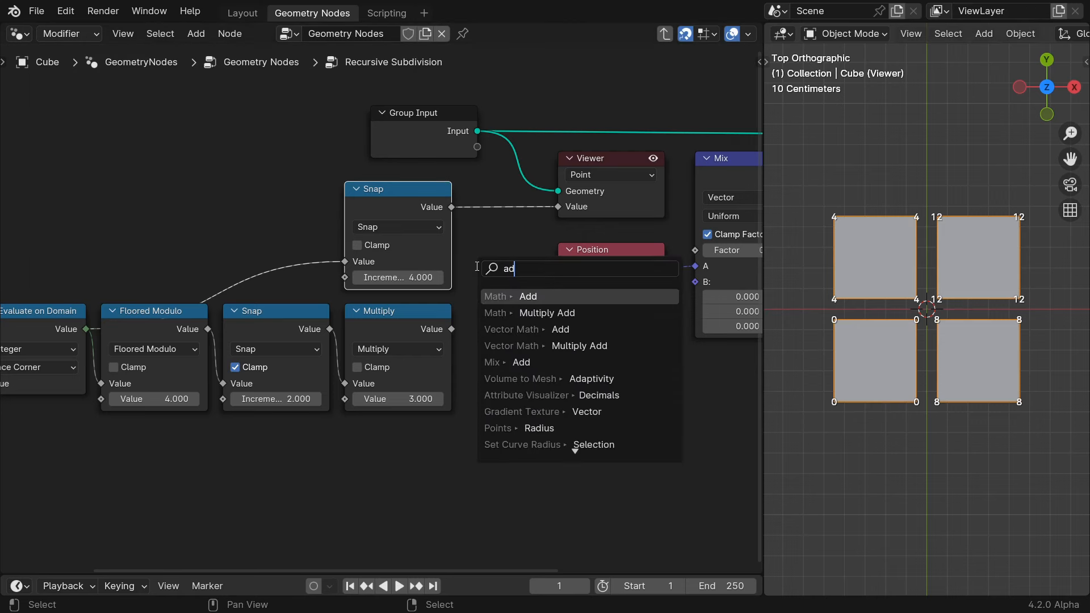
key("Return")
left_click(464, 287)
left_click_drag(451, 329, 471, 341)
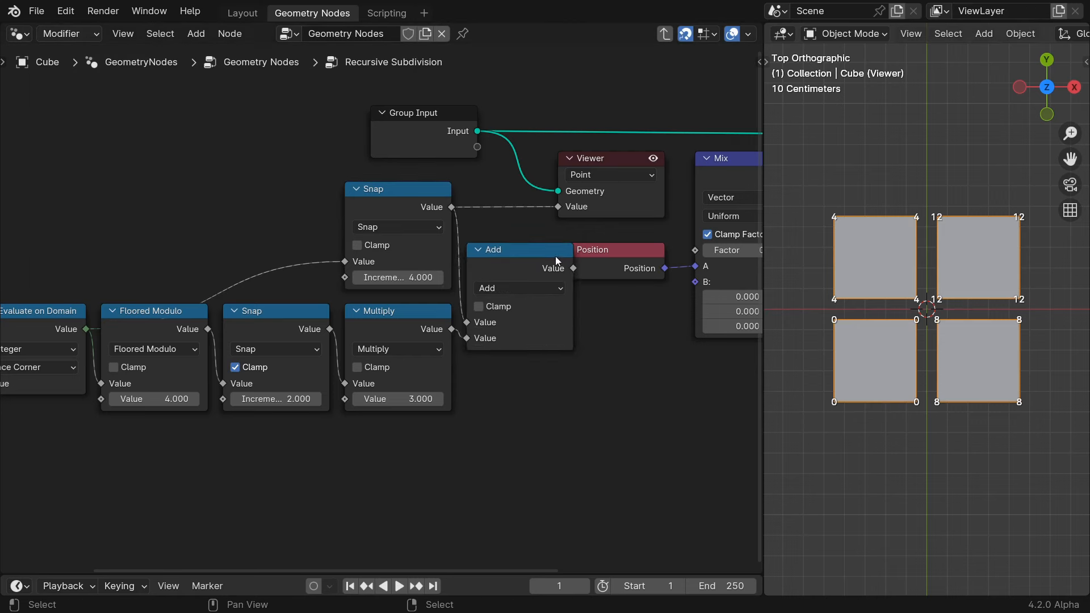
- Shift all index-calculation nodes, from Index to Add, along X to clear the overlap with the Position node
key("ctrl+space")
left_click_drag(668, 450, 46, 213)
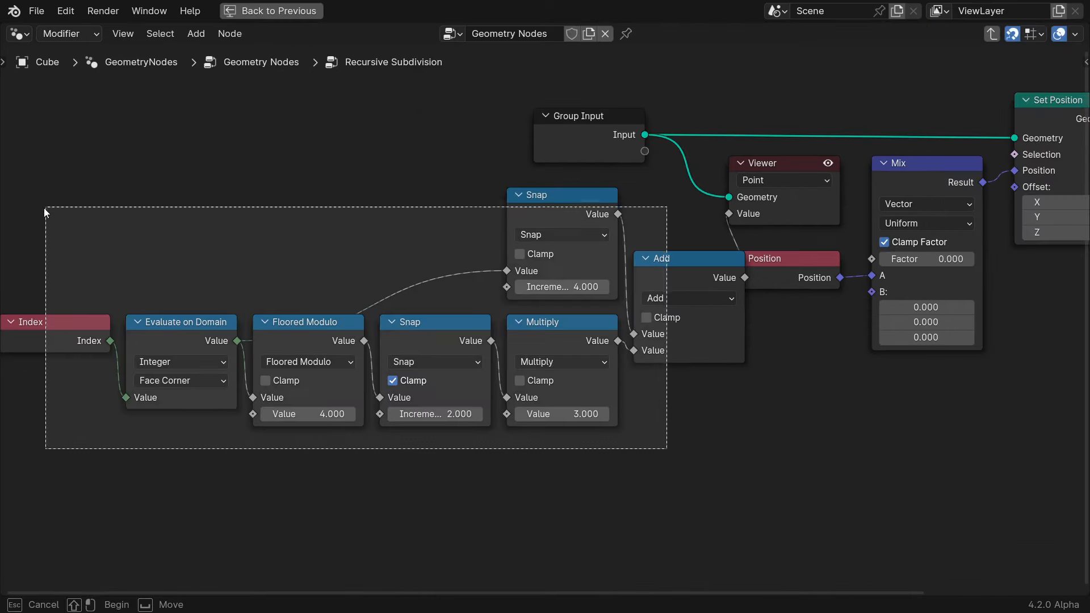
left_click_drag(46, 208, 36, 209)
scroll(608, 425, "down", 2)
key("g")
key("x")
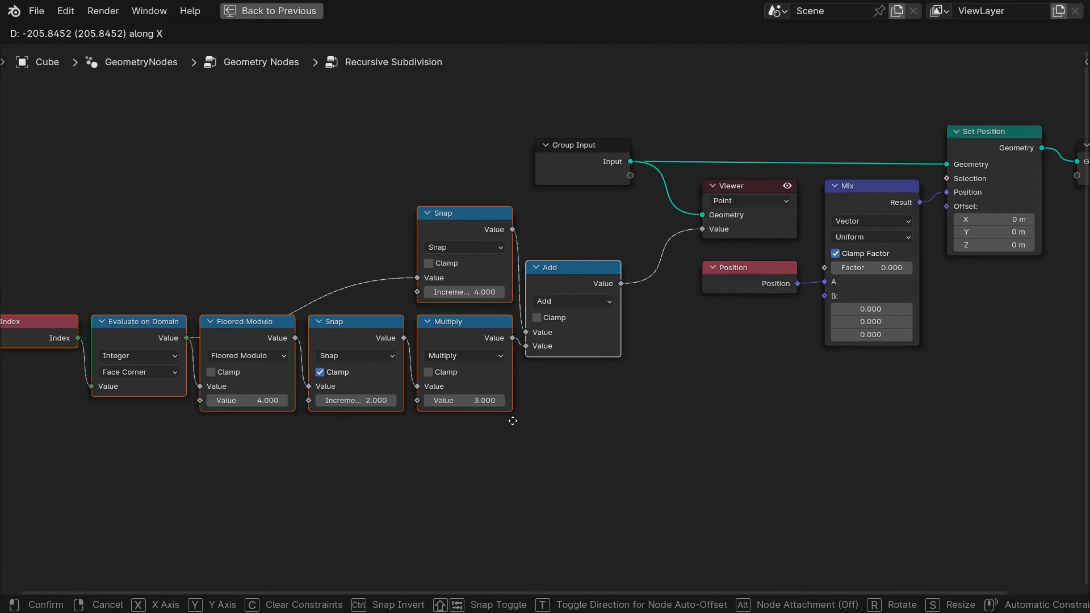
left_click(514, 421)
key("ctrl+space")
- Feed the Add result into the Index of a new Evaluate at Index node set to Vector and Face Corner
left_click_drag(455, 275, 546, 349)
type("at index")
key("Down")
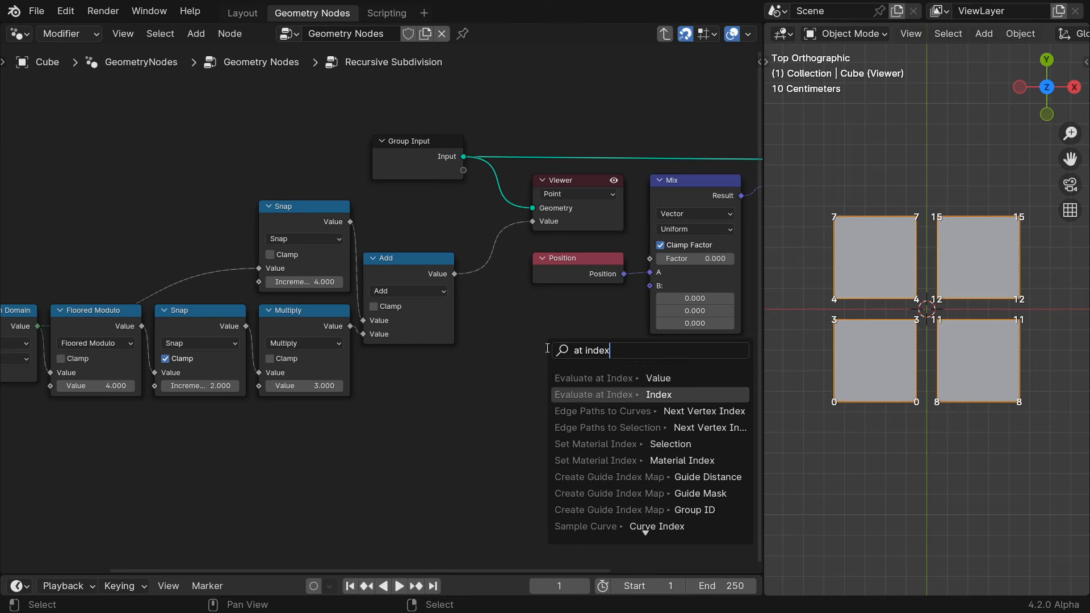
key("Return")
left_click(531, 326)
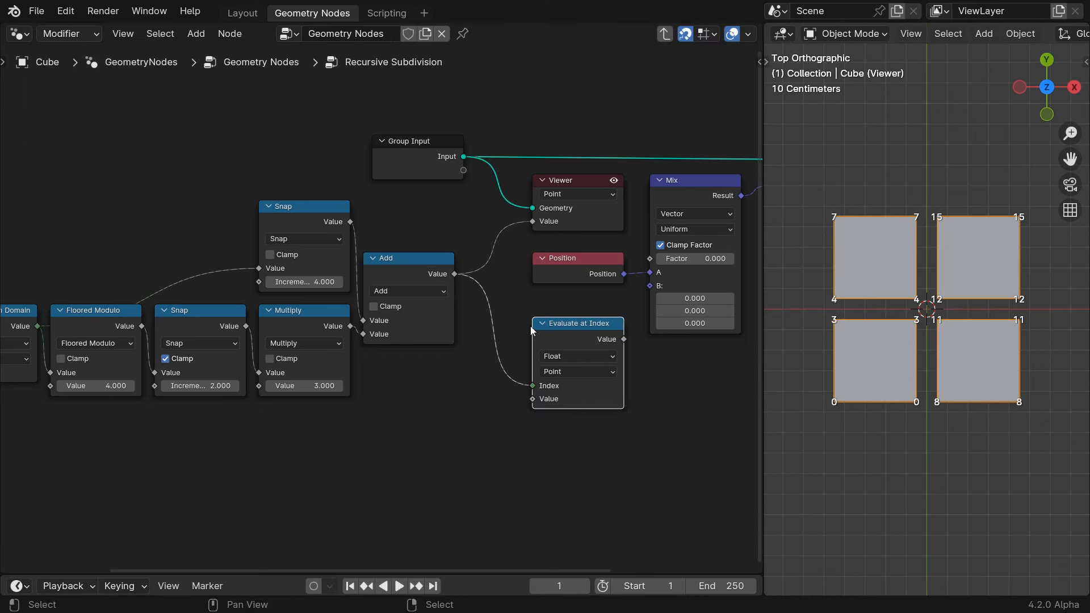
left_click(572, 356)
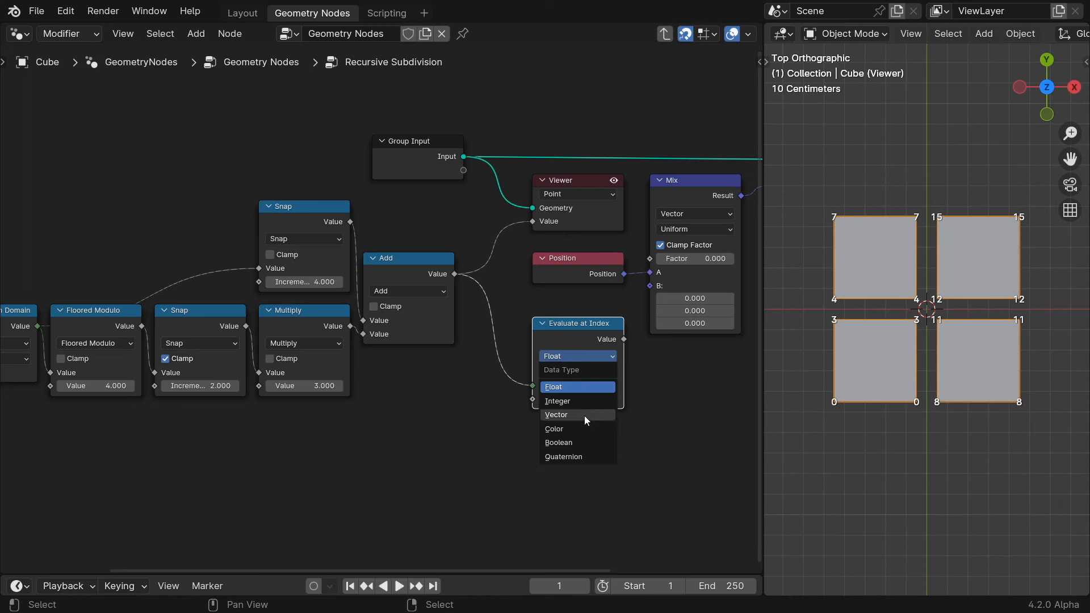
left_click(584, 416)
left_click(584, 374)
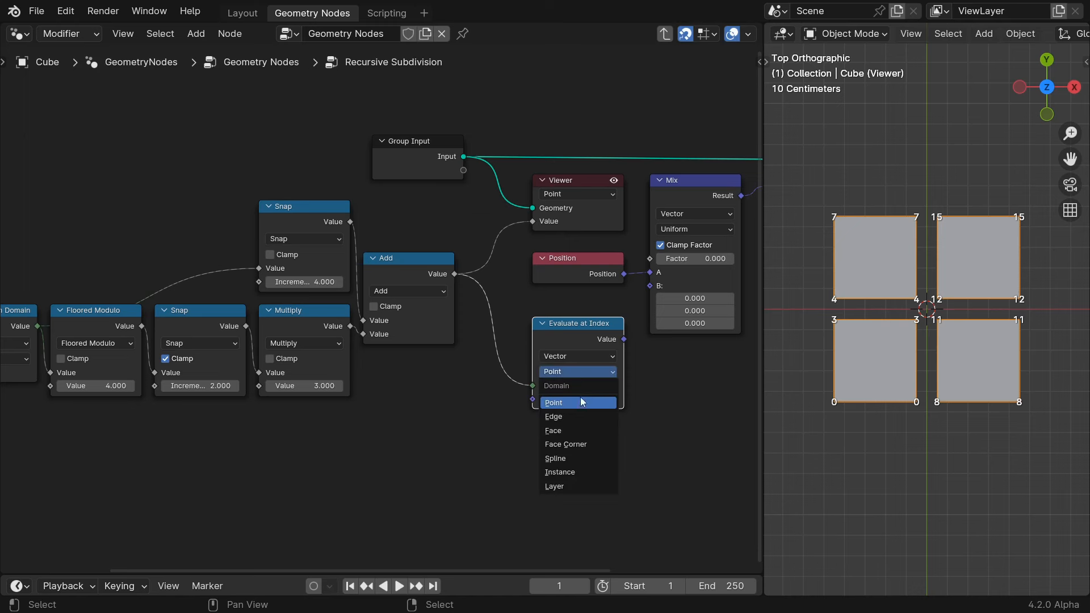
left_click(579, 444)
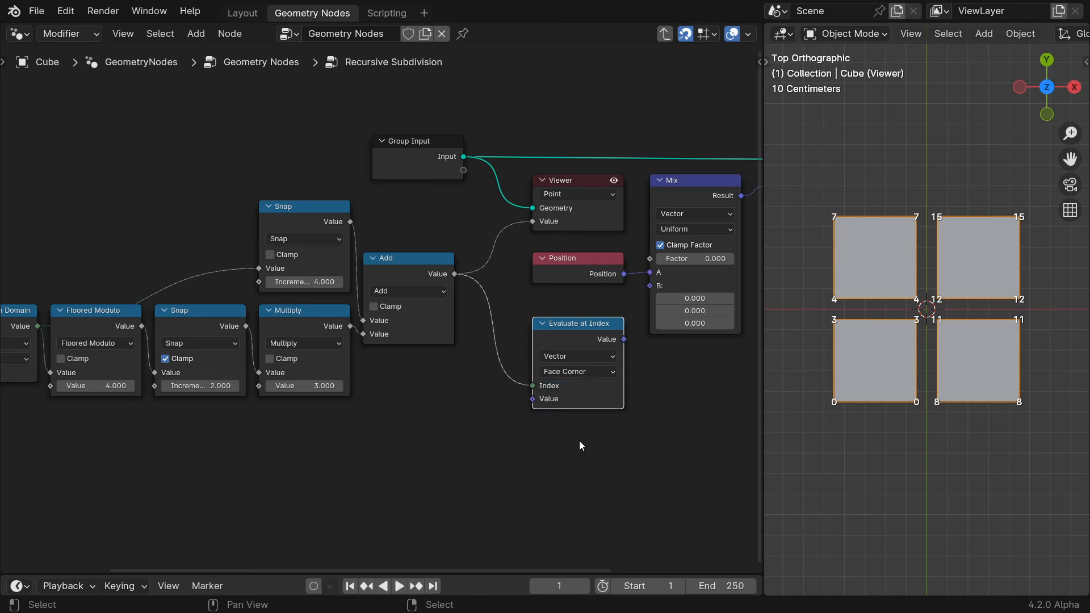
- Feed Evaluate at Index's Value from a new Position node and connect its output to the Mix node's B input
left_click_drag(534, 398, 502, 404)
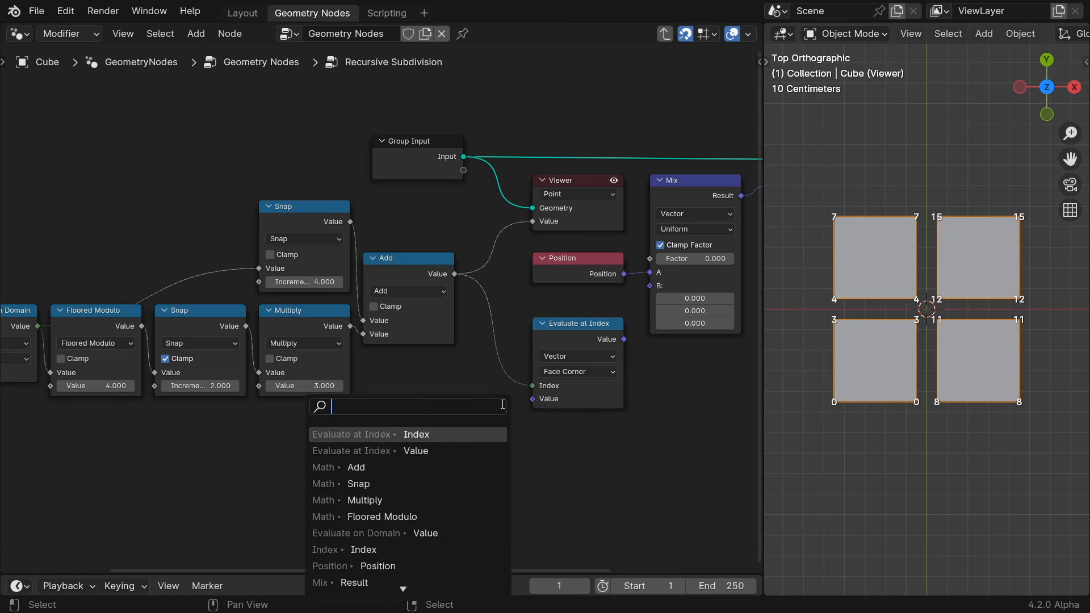
type("pos")
key("Return")
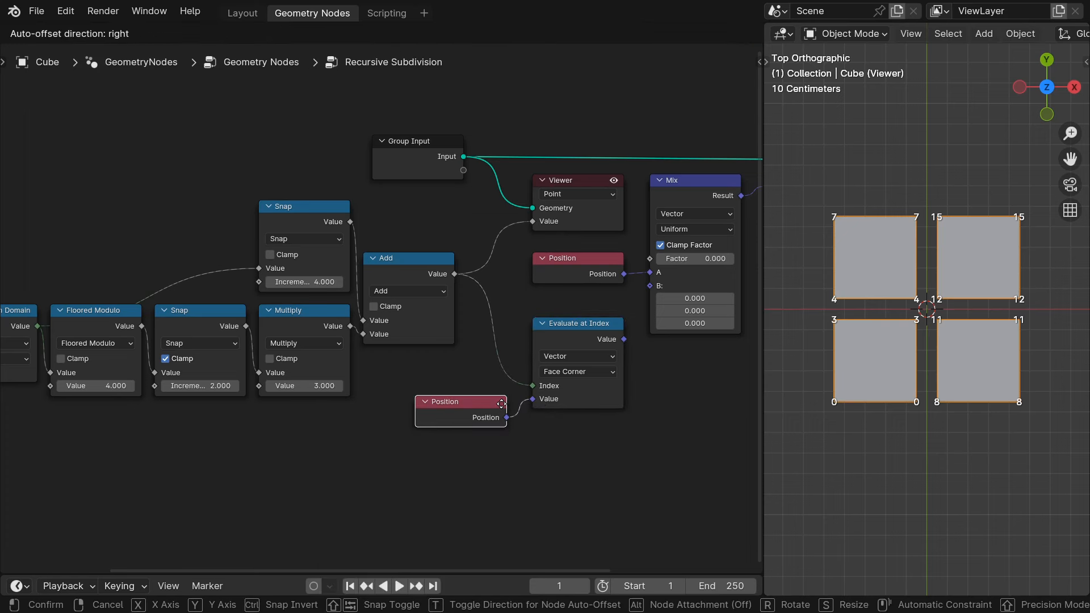
left_click(500, 404)
left_click_drag(624, 339, 690, 259)
- Delete the Viewer and create a new one on the Group Input geometry that previews the clamped Snap value
left_click(591, 182)
key("x")
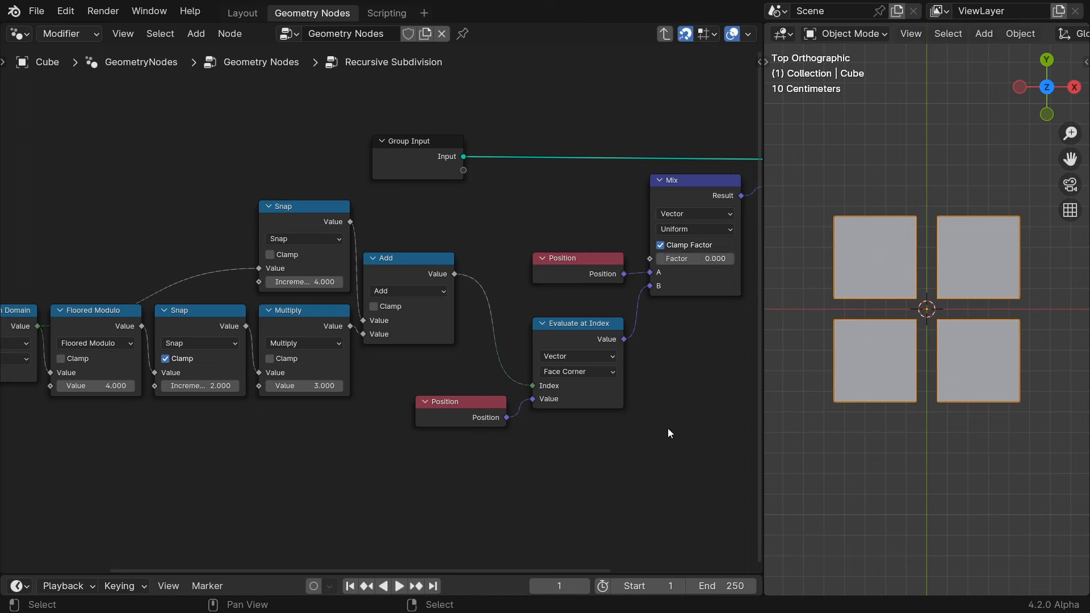
key("ctrl+space")
left_click(591, 193, "ctrl+shift")
left_click_drag(656, 203, 665, 221)
left_click(396, 324, "ctrl+shift")
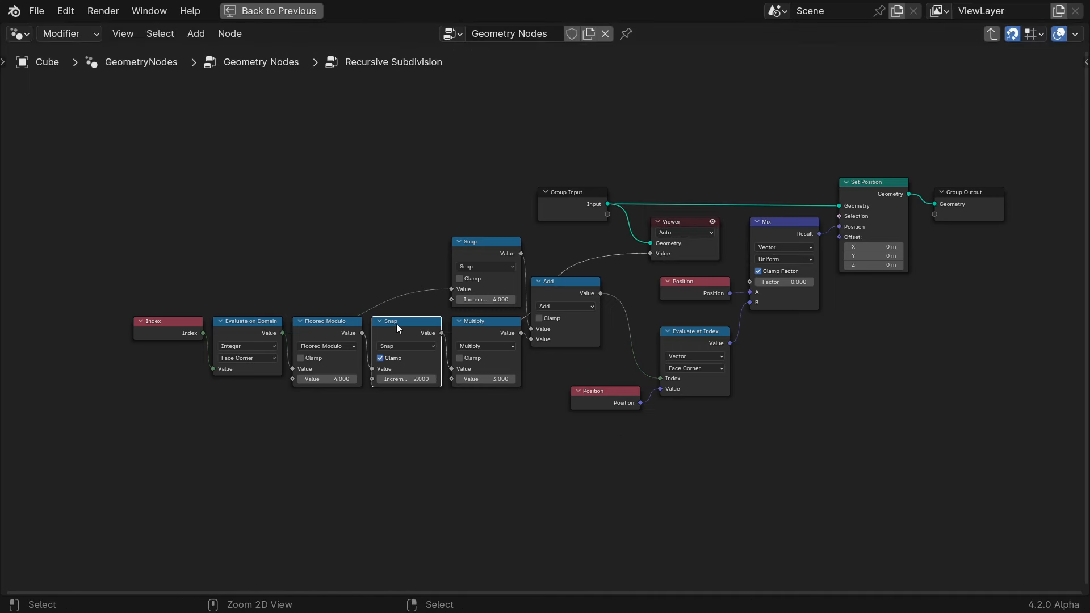
key("ctrl+space")
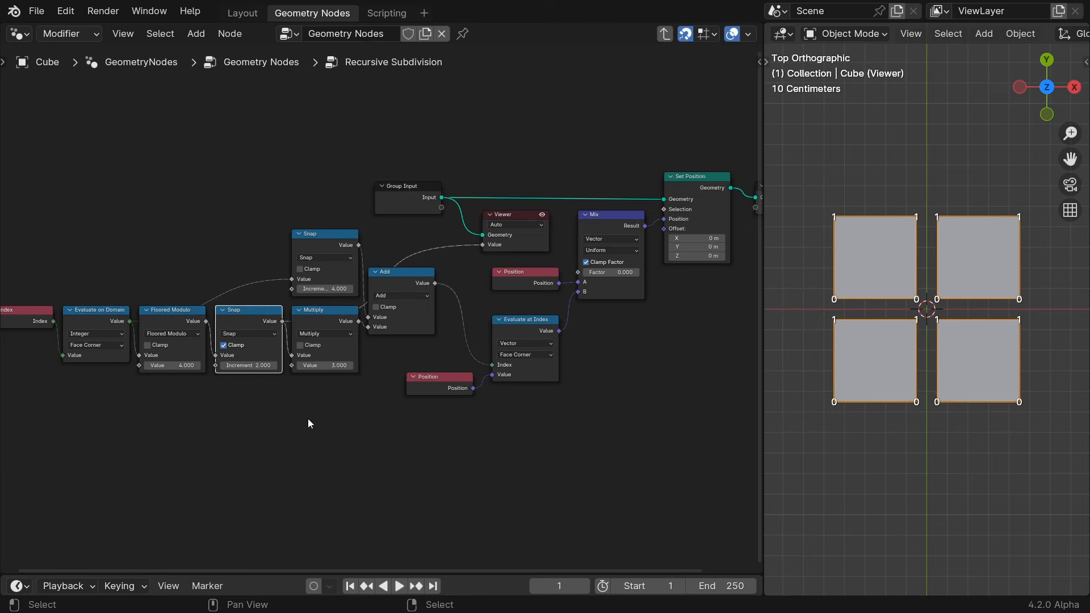
- Add a math Add node with a value of 1 to the clamped Snap output below Multiply and preview it
key("ctrl+space")
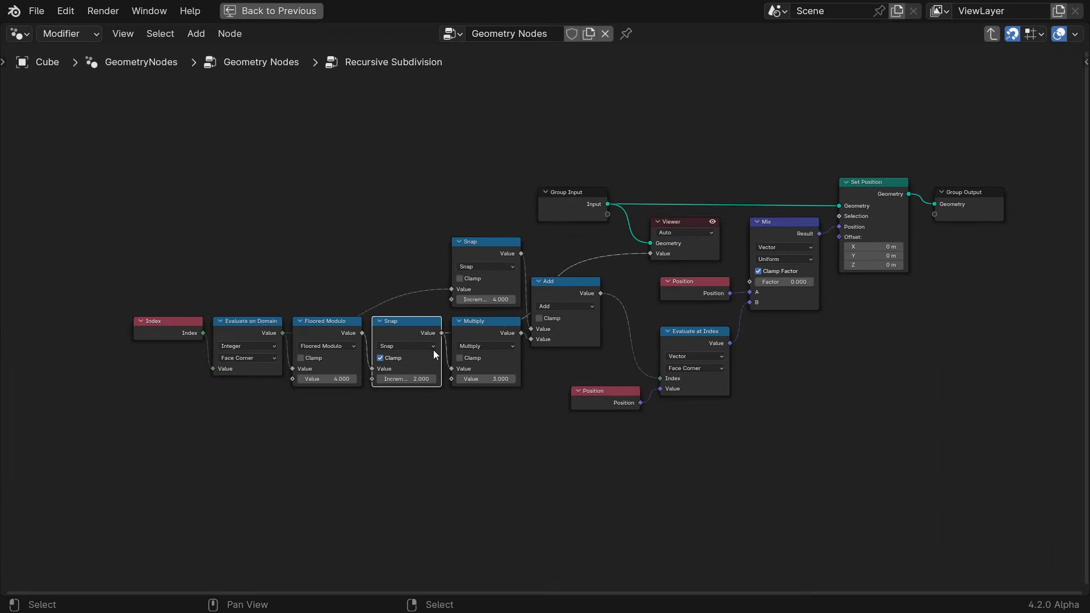
left_click_drag(441, 334, 451, 421)
type("add")
key("Return")
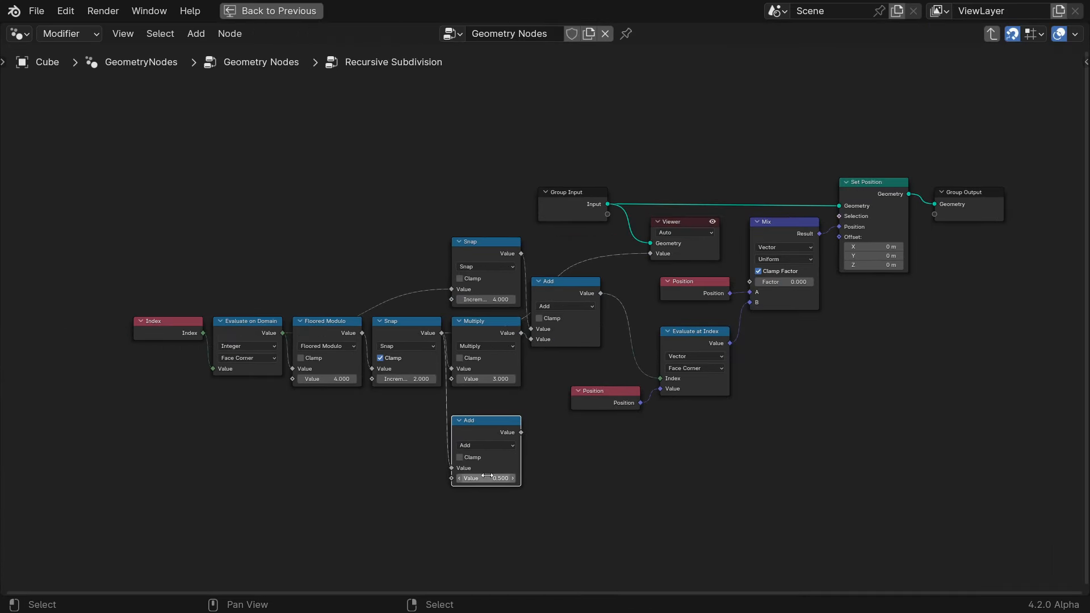
left_click_drag(487, 476, 487, 476)
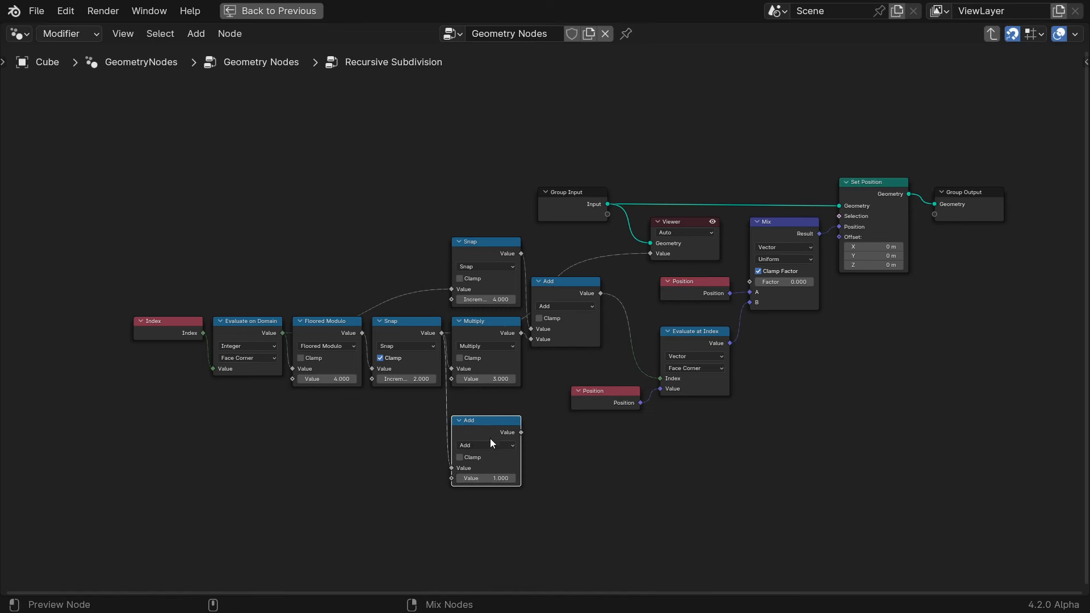
left_click(487, 421, "ctrl+shift")
key("ctrl+space")
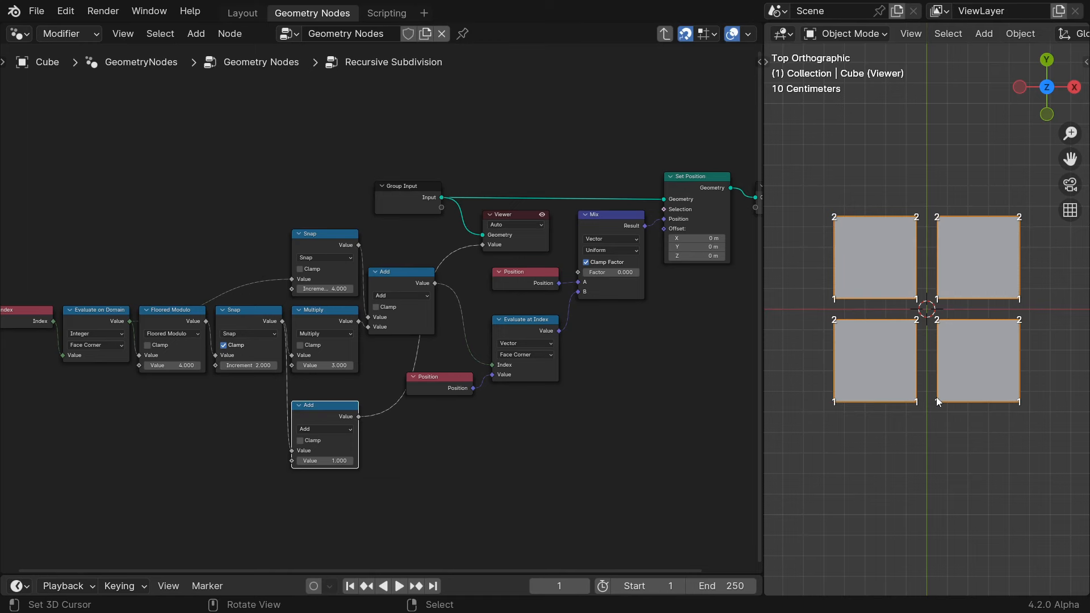
- Duplicate the upper Add node, feed its second input from the add-1 node, and connect its result to Evaluate at Index's Index
left_click(390, 280)
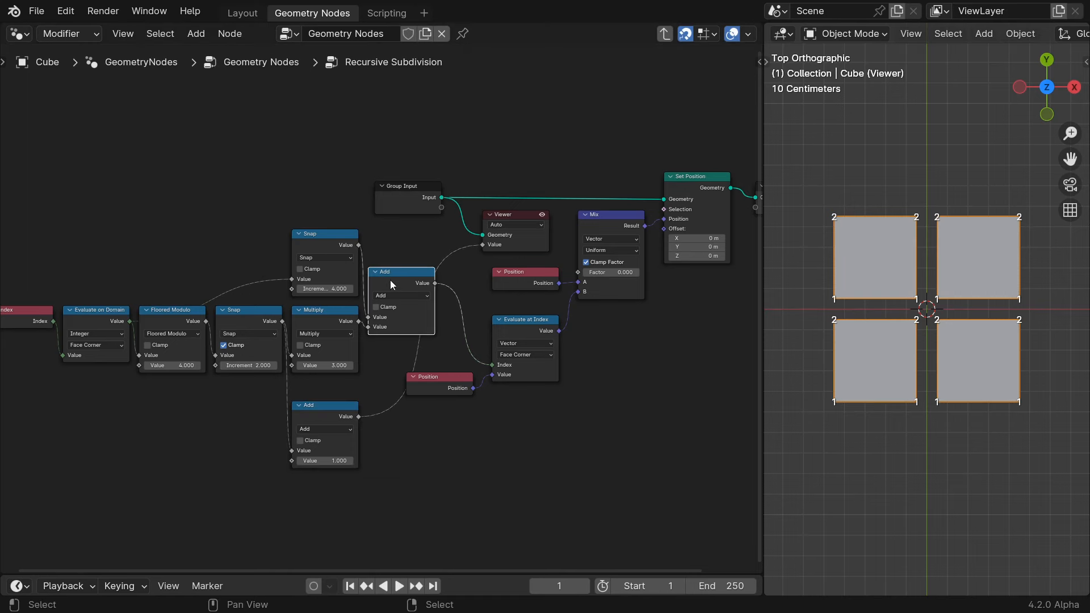
key("shift+d")
left_click(393, 389)
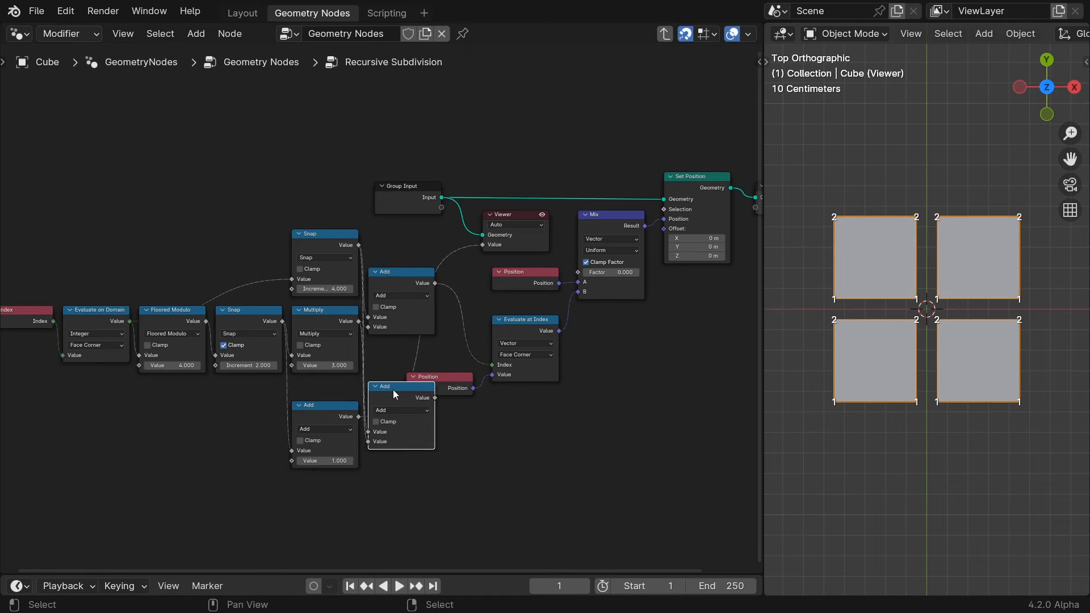
key("ctrl+space")
left_click_drag(519, 433, 529, 459)
left_click_drag(601, 413, 656, 380)
key("ctrl+space")
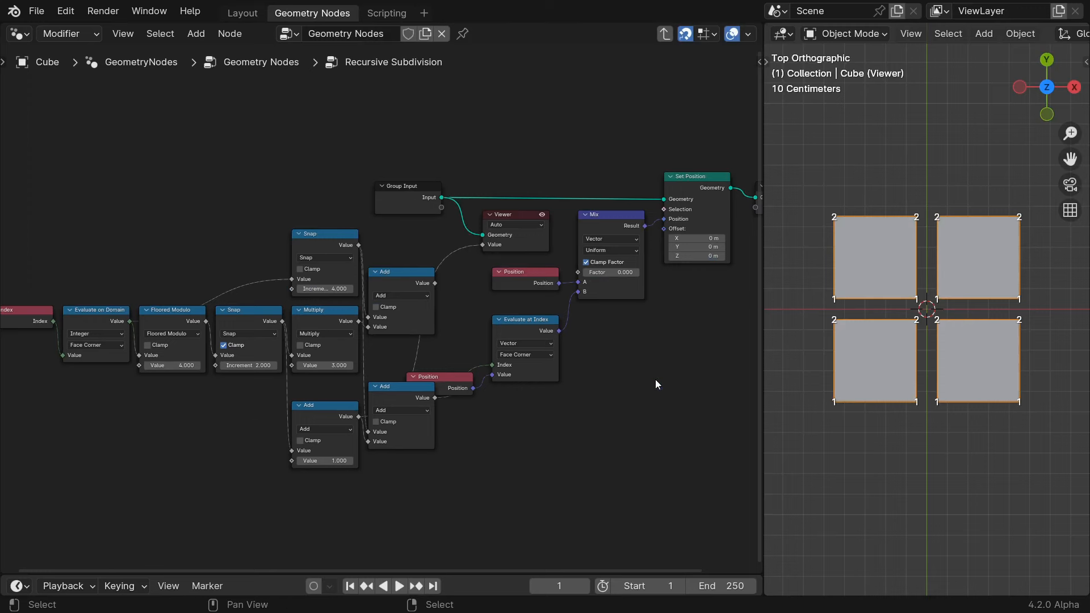
- Turn off the Viewer to test the Mix factor, and move the index calculation nodes away from Group Input along X
left_click(543, 215)
mouse_move(594, 272)
left_mouse_down()
mouse_move(653, 272)
mouse_move(594, 272)
left_mouse_up()
key("ctrl+space")
left_click_drag(143, 247, 593, 564)
key("g")
key("x")
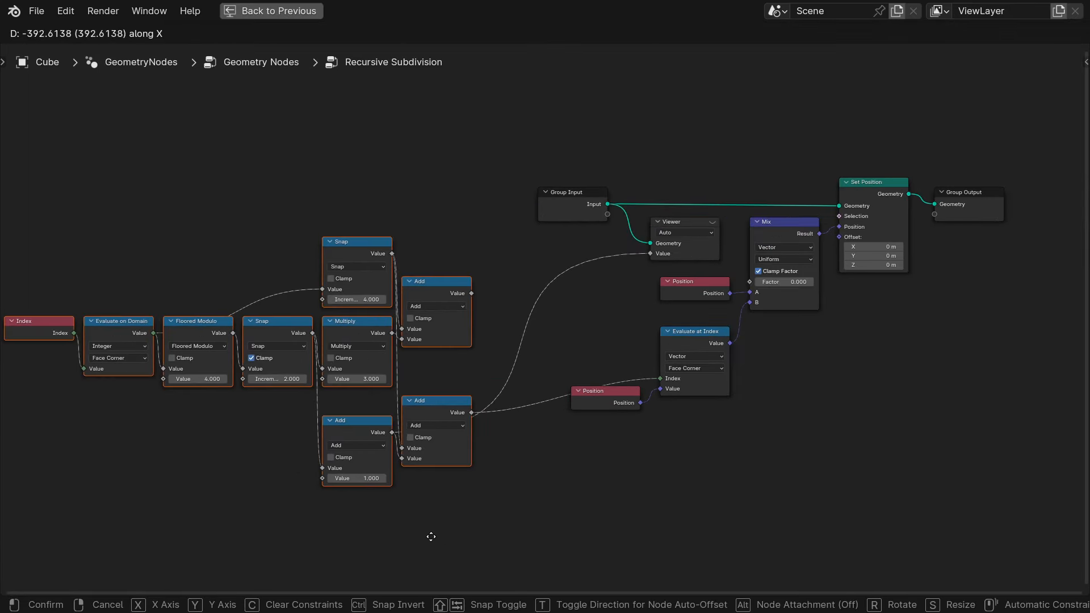
left_click(422, 535)
- Offset the two final Add nodes and cut the lower one's links to the Viewer and Evaluate at Index
left_click_drag(437, 291, 457, 301)
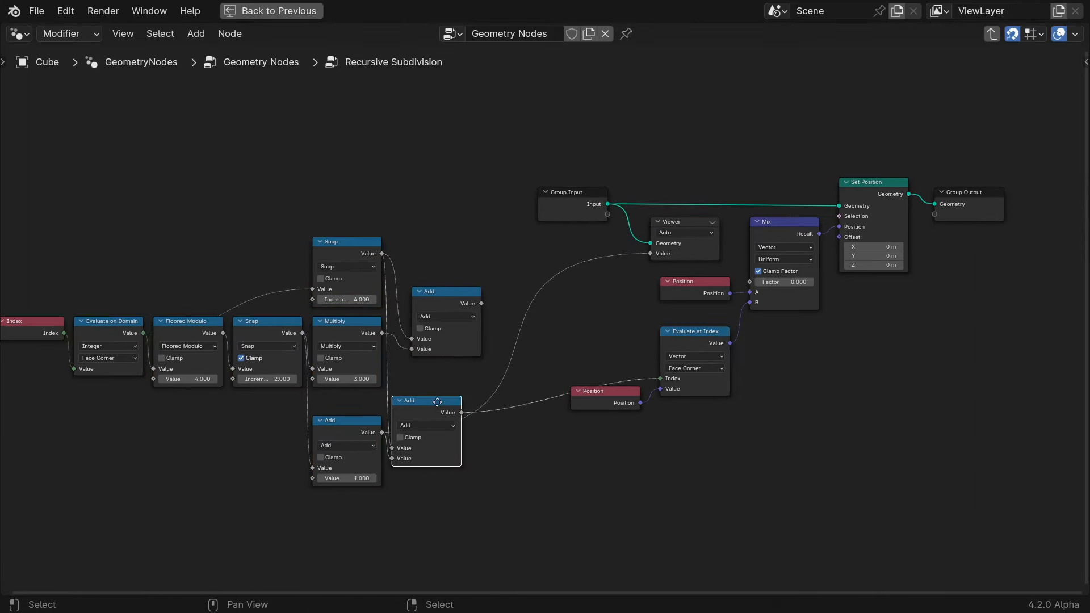
left_click_drag(434, 399, 453, 381)
right_click_drag(497, 367, 506, 422, "ctrl")
- Join all the index calculation nodes in a frame labelled "Left / Right"
left_click_drag(477, 244, 72, 492)
middle_click_drag(517, 356, 707, 332)
key("ctrl+j")
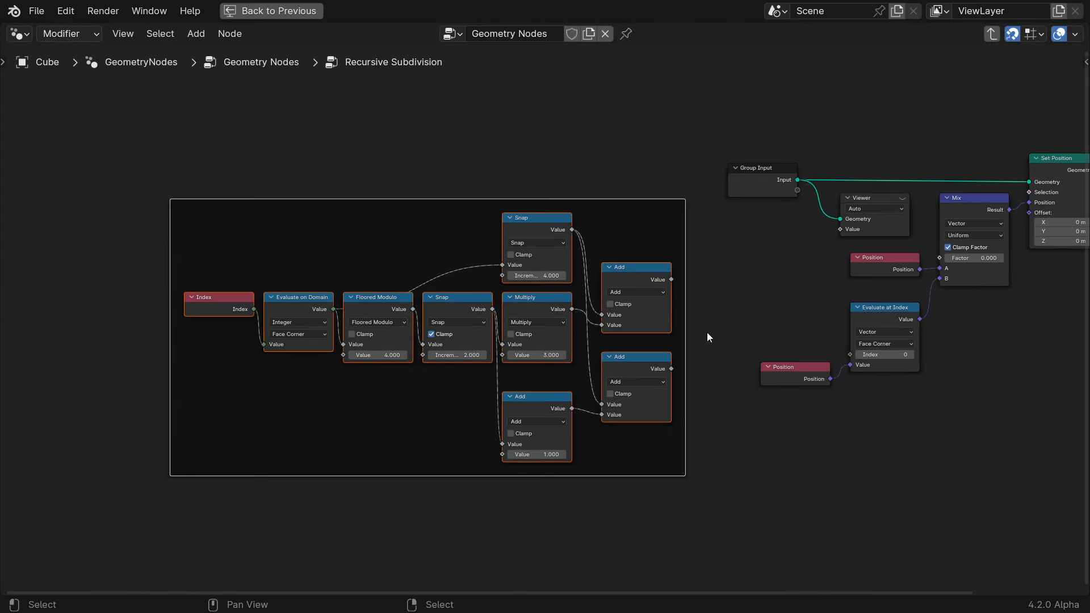
key("F2")
type("Left / R")
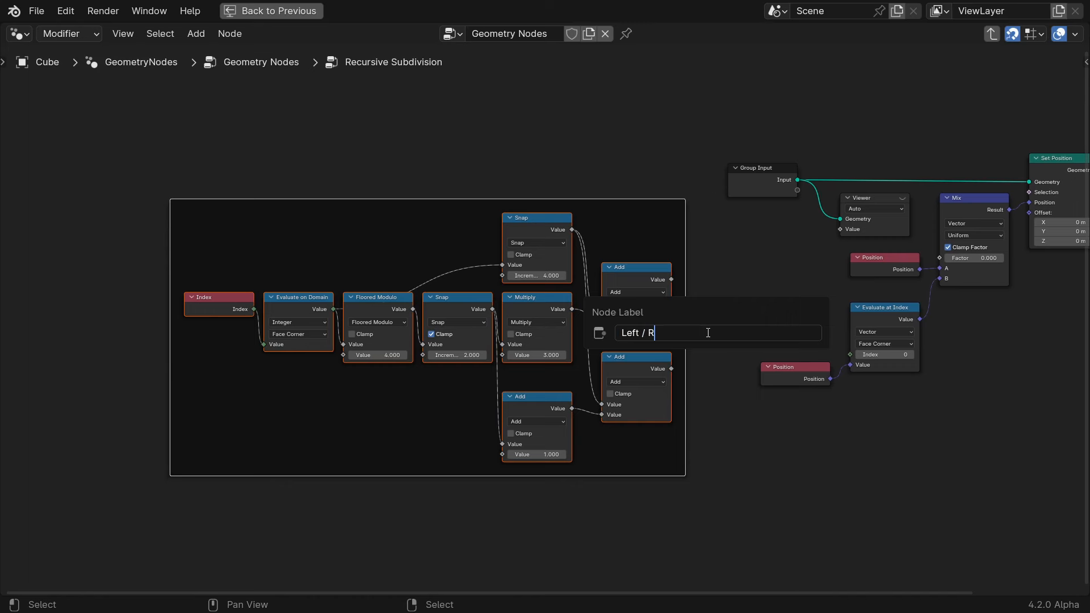
type("ight")
key("Return")
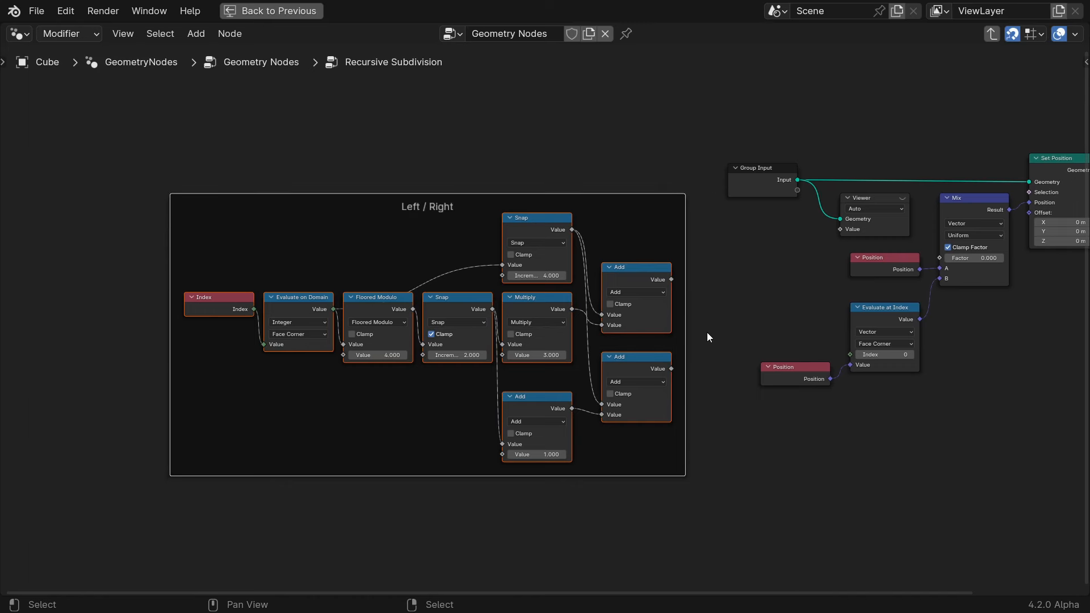
left_click(714, 345)
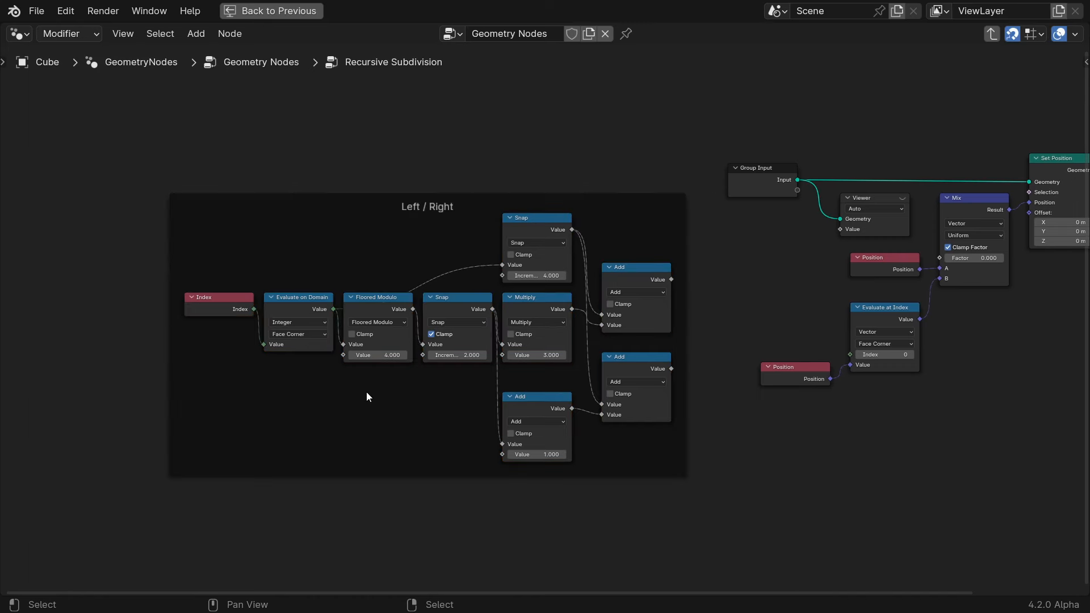
- Duplicate the Index, Evaluate on Domain, Floored Modulo and clamped Snap nodes straight down below the Left / Right frame
left_click(225, 298)
left_click(289, 298, "shift")
left_click(360, 298, "shift")
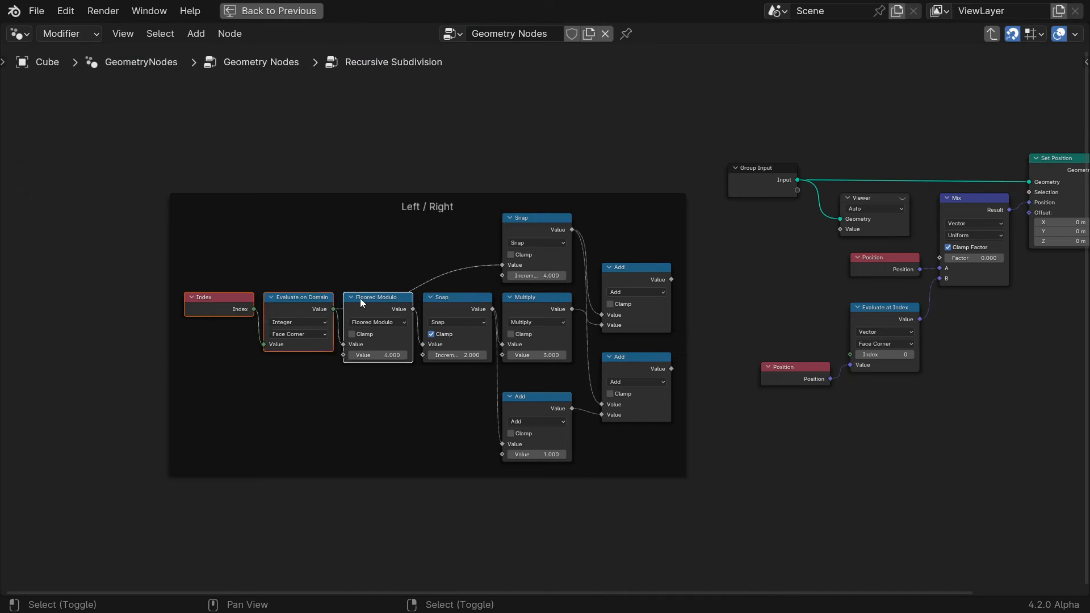
left_click(448, 299, "shift")
key("shift+d")
key("y")
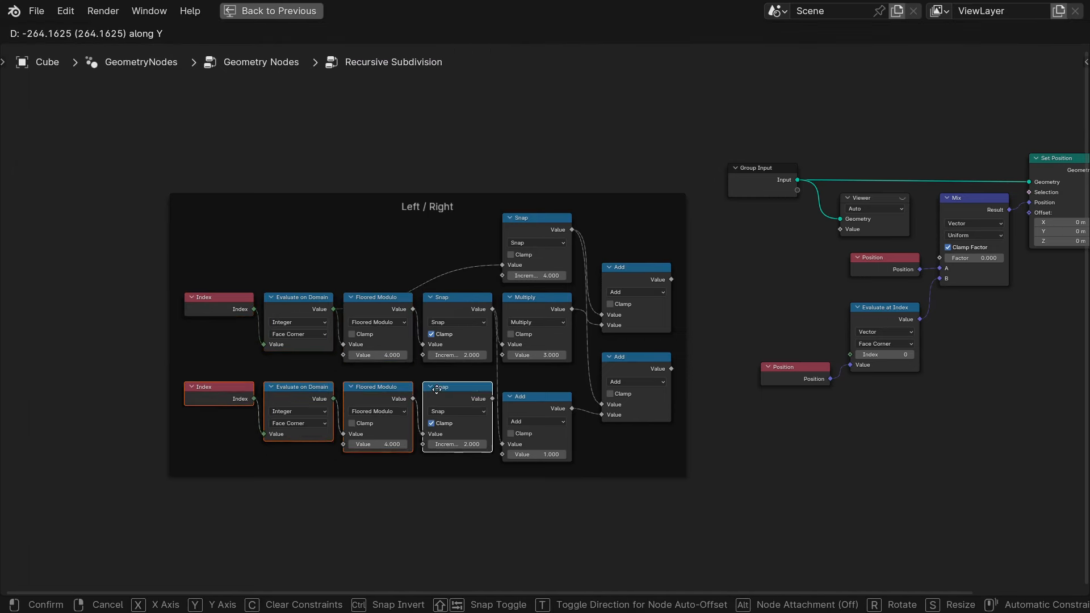
left_click(429, 526)
middle_click_drag(538, 533, 523, 296)
scroll(522, 295, "up", 2)
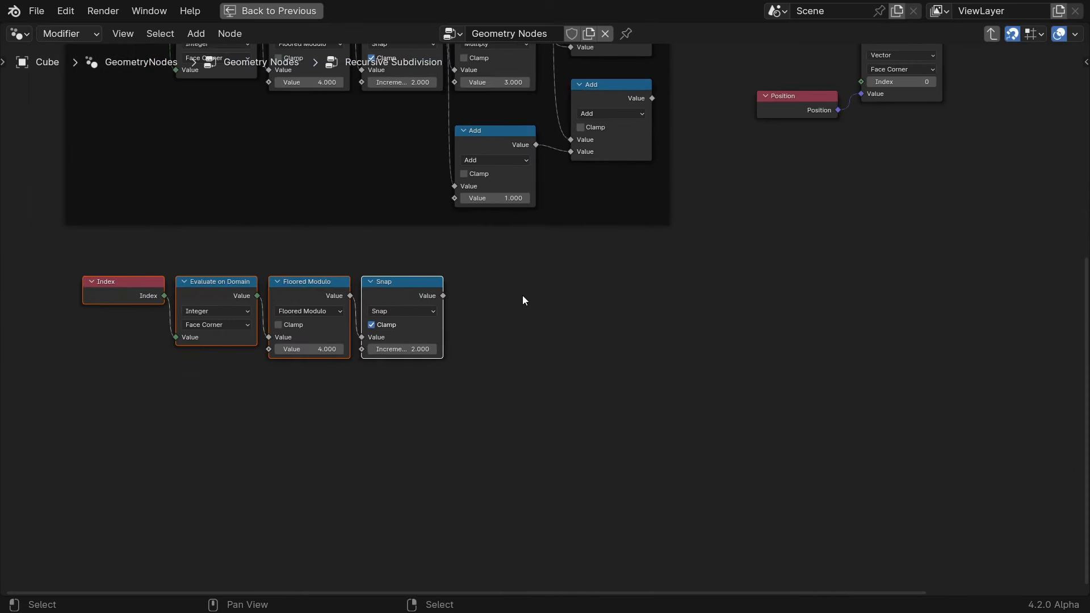
- Preview the duplicated Snap and insert an Add node with value 1 between Evaluate on Domain and Floored Modulo
key("ctrl+space")
left_click(257, 278, "ctrl+shift")
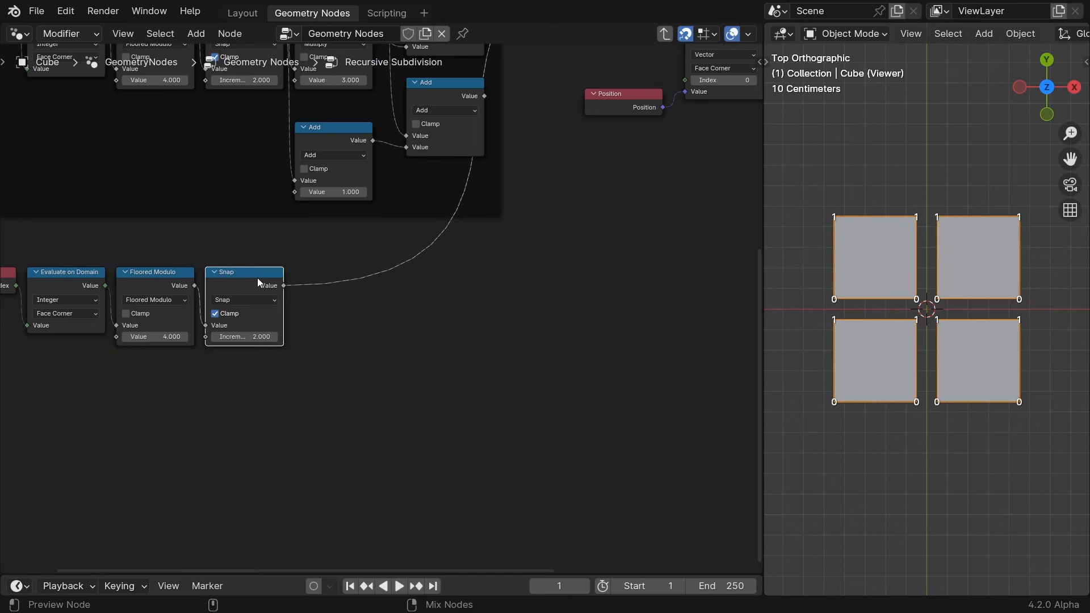
middle_click_drag(258, 370, 361, 373)
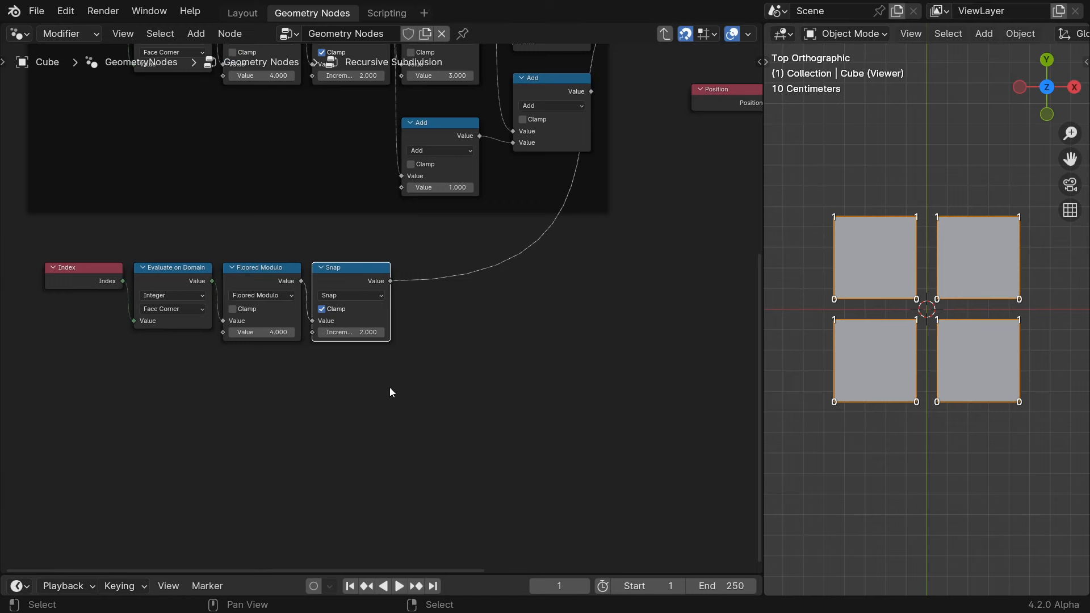
left_click_drag(217, 280, 237, 274)
type("add")
key("Return")
left_click(218, 275)
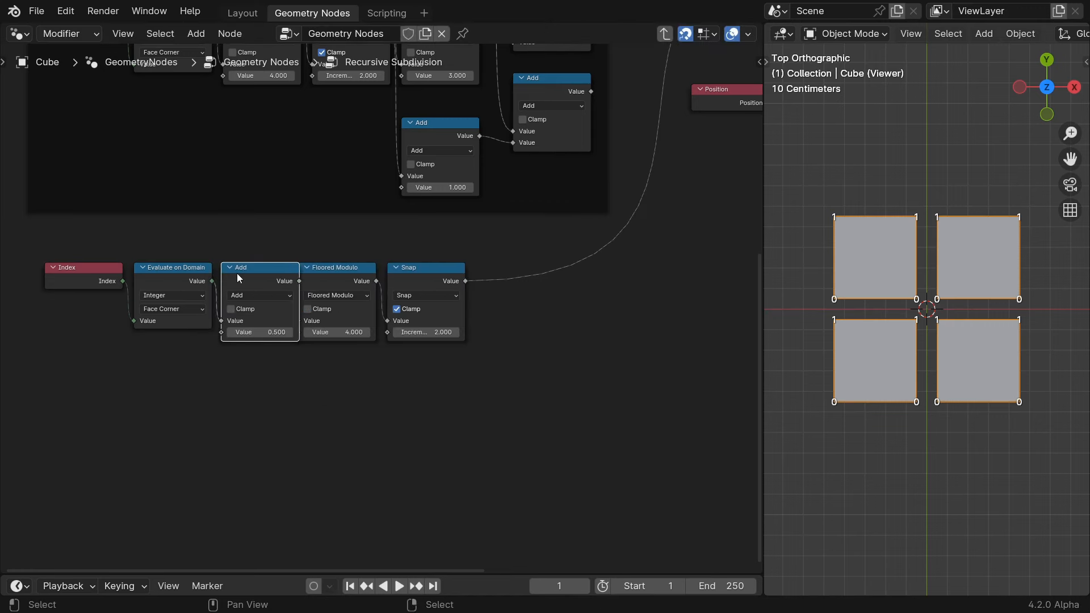
double_click(268, 332)
type("1")
key("Return")
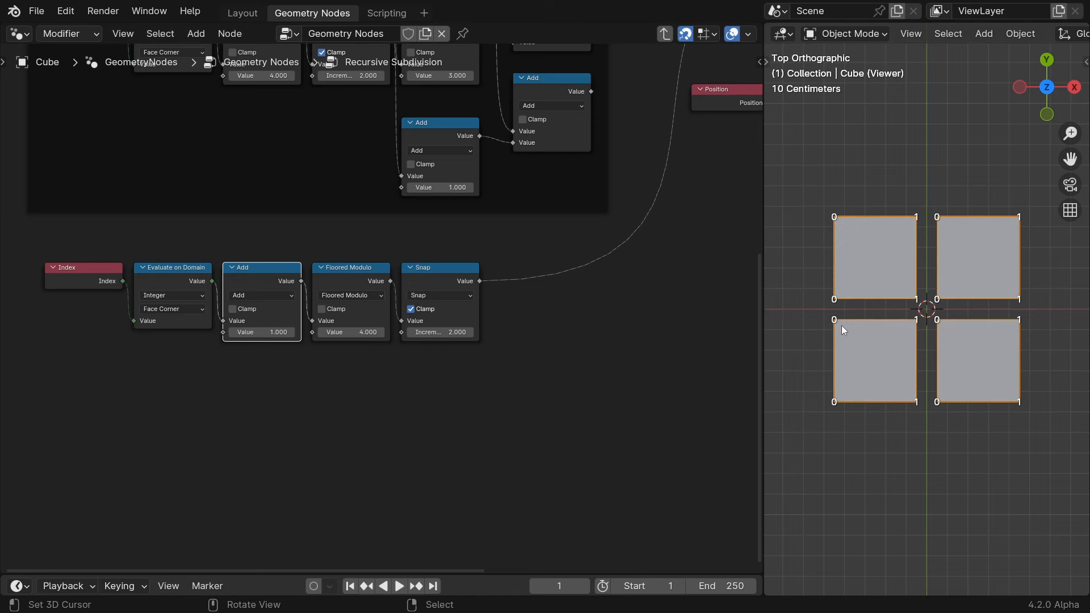
- Shift the Add, Floored Modulo and Snap nodes down, and add a Snap with increment 4 fed by Evaluate on Domain
left_click_drag(482, 401, 277, 287)
key("g")
key("y")
left_click(286, 343)
left_click_drag(212, 281, 233, 270)
type("snap")
key("Return")
left_click(407, 245)
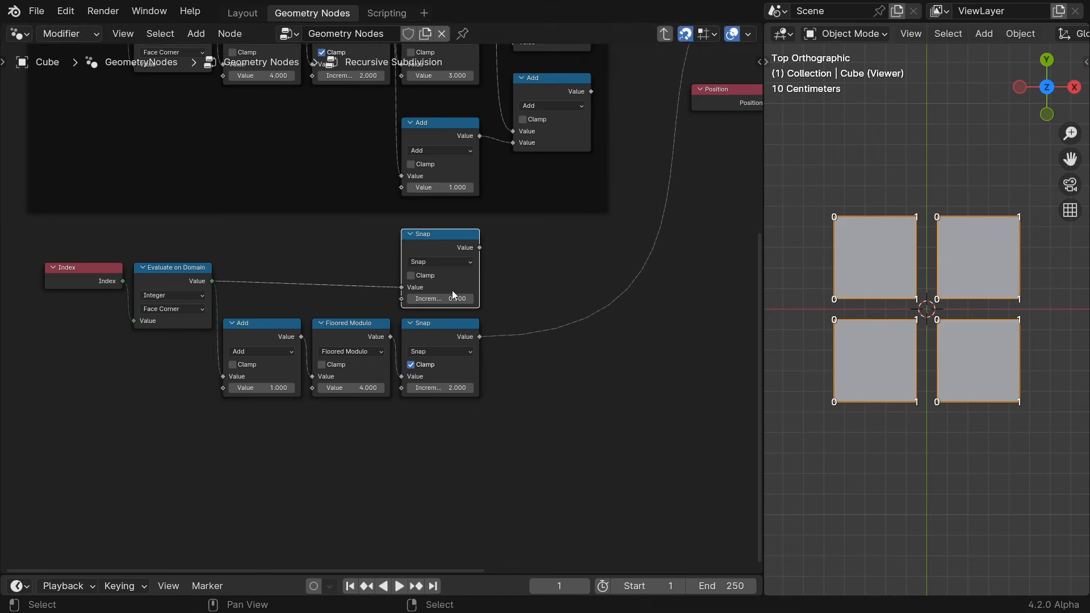
left_click(453, 297)
type("4")
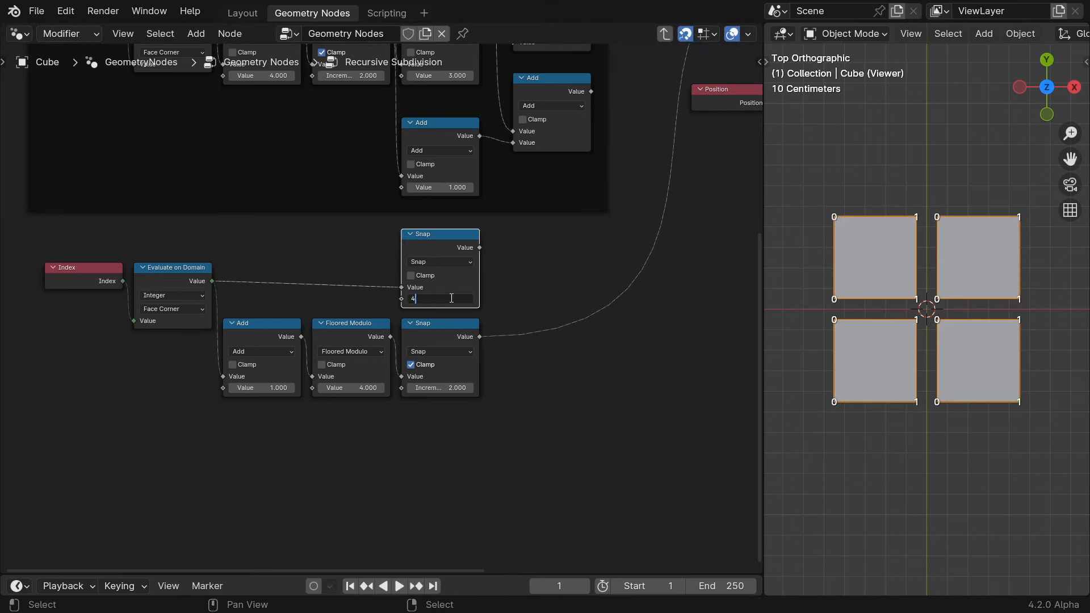
key("Return")
- Sum the outputs of the increment-4 Snap and the clamped Snap with a math Add node and preview it
left_click_drag(480, 248, 510, 283)
type("a")
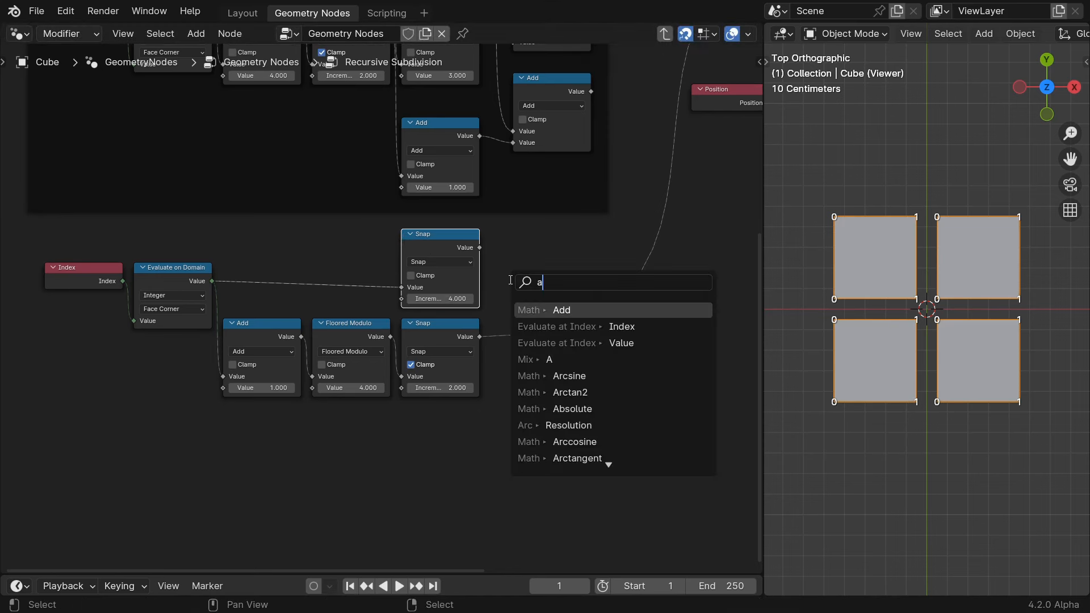
key("Return")
left_click(509, 280)
left_click_drag(480, 336, 515, 344)
left_click(558, 280, "ctrl+shift")
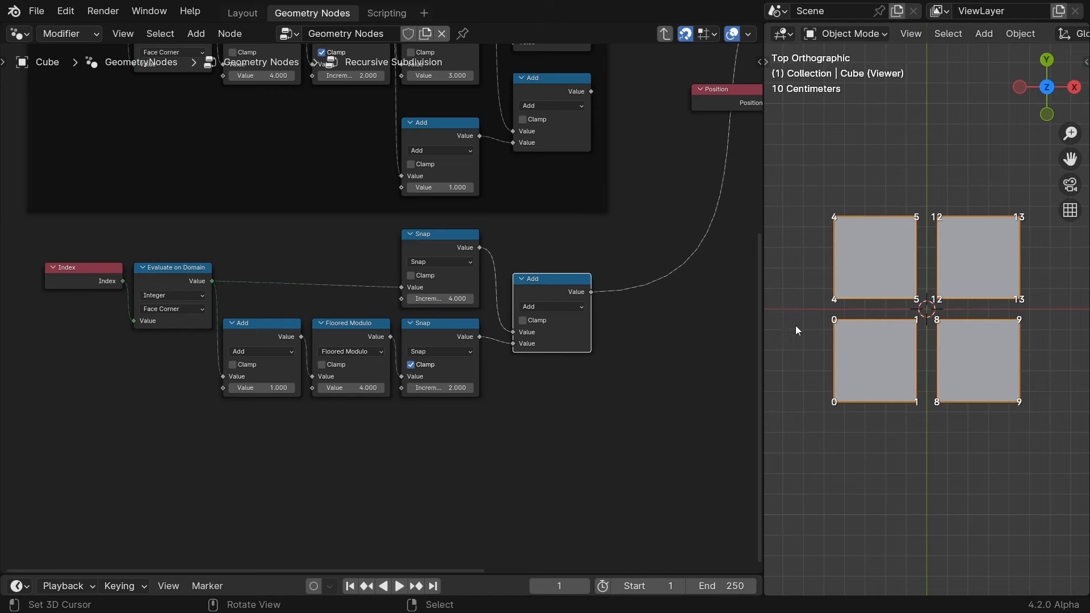
- Move the duplicated chain's math nodes further down along Y, leaving Index and Evaluate on Domain in place
left_click_drag(589, 428, 290, 276)
key("g")
key("y")
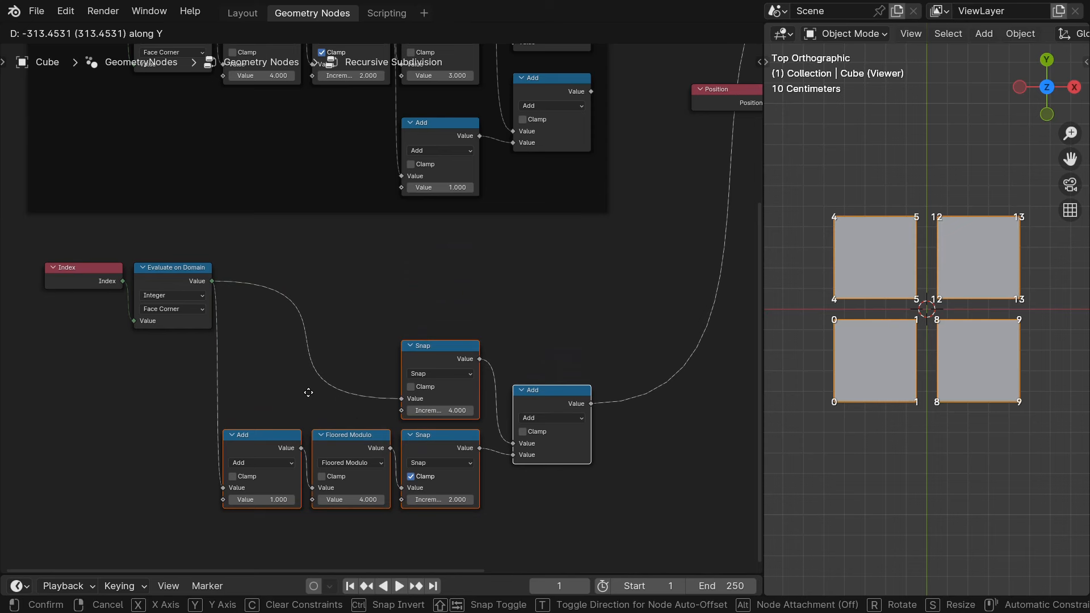
left_click(309, 392)
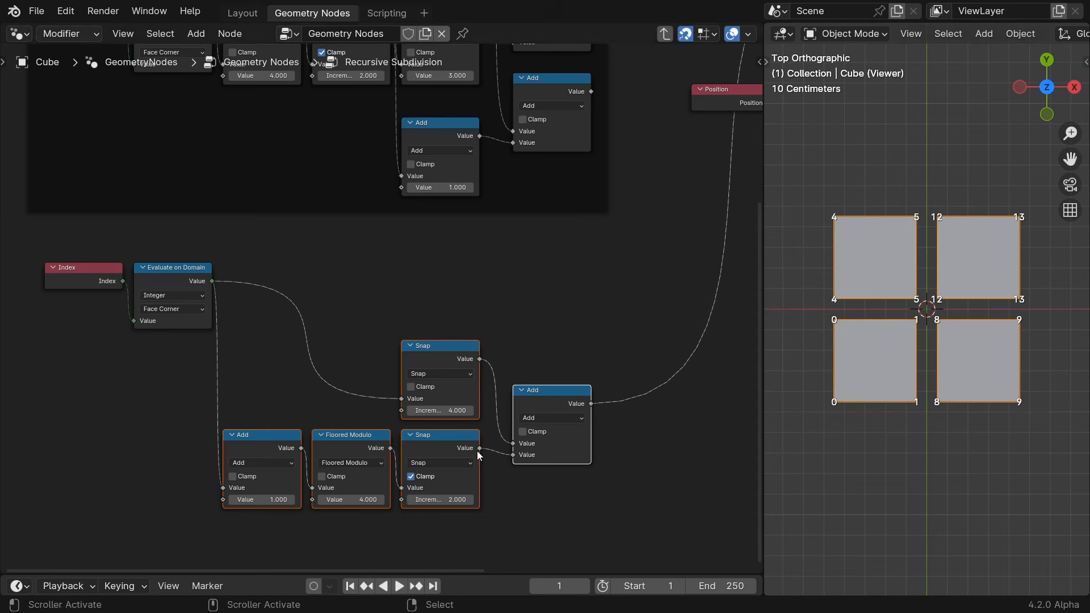
- Add a math Subtract node that takes the clamped Snap output away from 1, and preview it
left_click_drag(478, 448, 527, 319)
type("subtra")
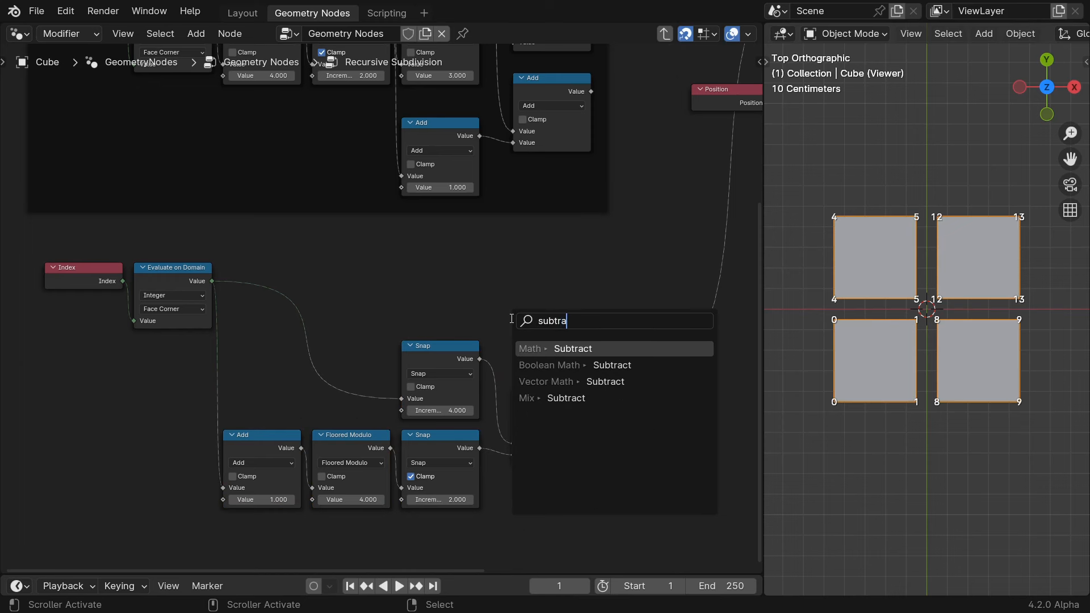
key("Return")
left_click(513, 341)
left_click_drag(513, 341, 513, 354)
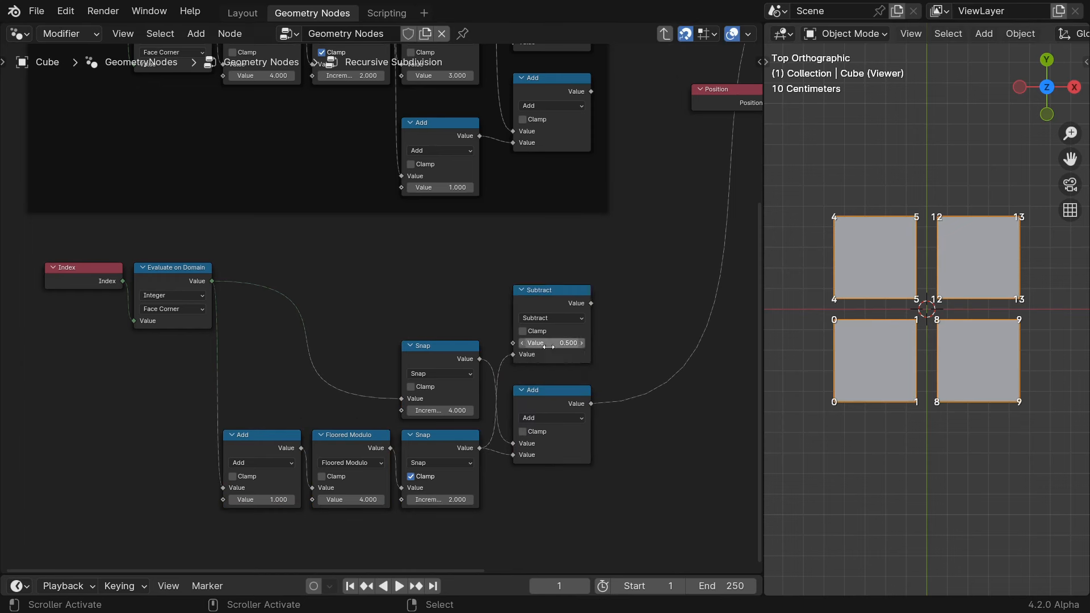
double_click(549, 344)
type("1")
key("Return")
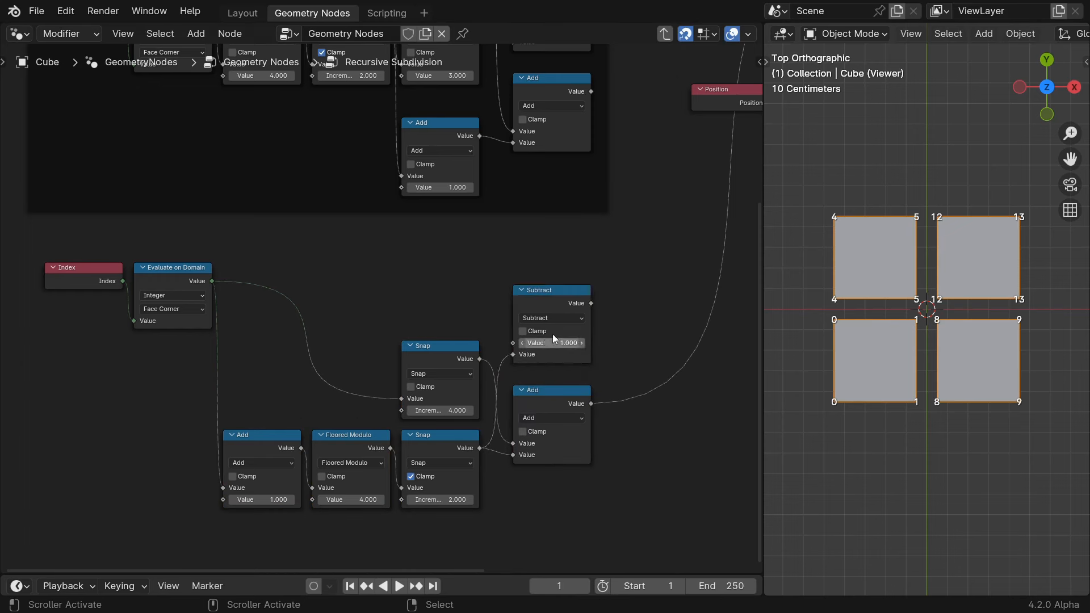
left_click(574, 291, "ctrl+shift")
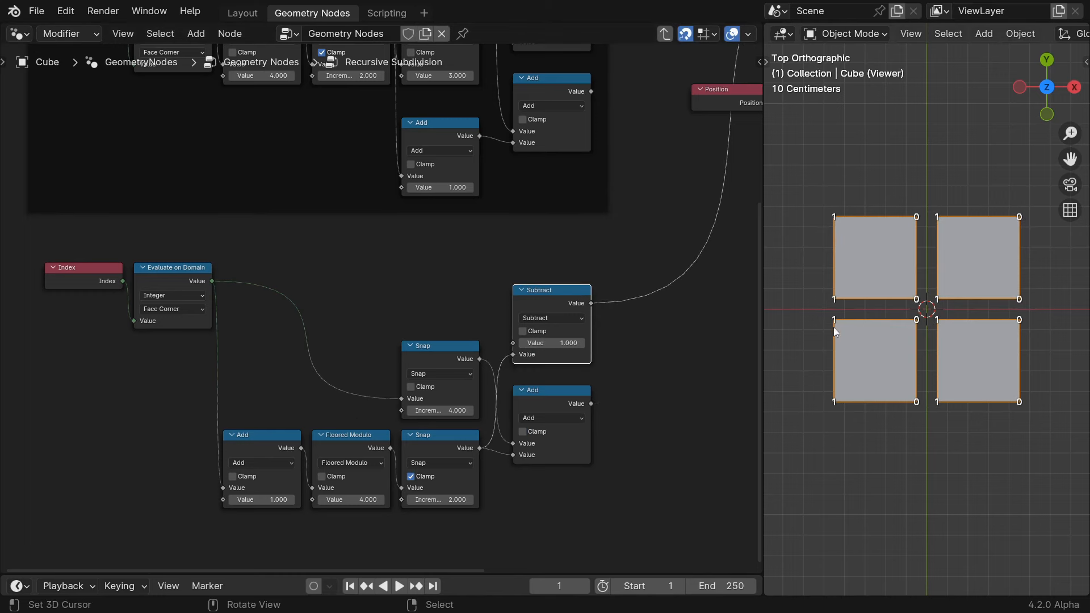
- Add a math Add node with value 2 after Subtract and preview it
left_click_drag(592, 303, 603, 308)
type("add")
key("Return")
left_click(605, 306)
left_click(632, 291, "ctrl+shift")
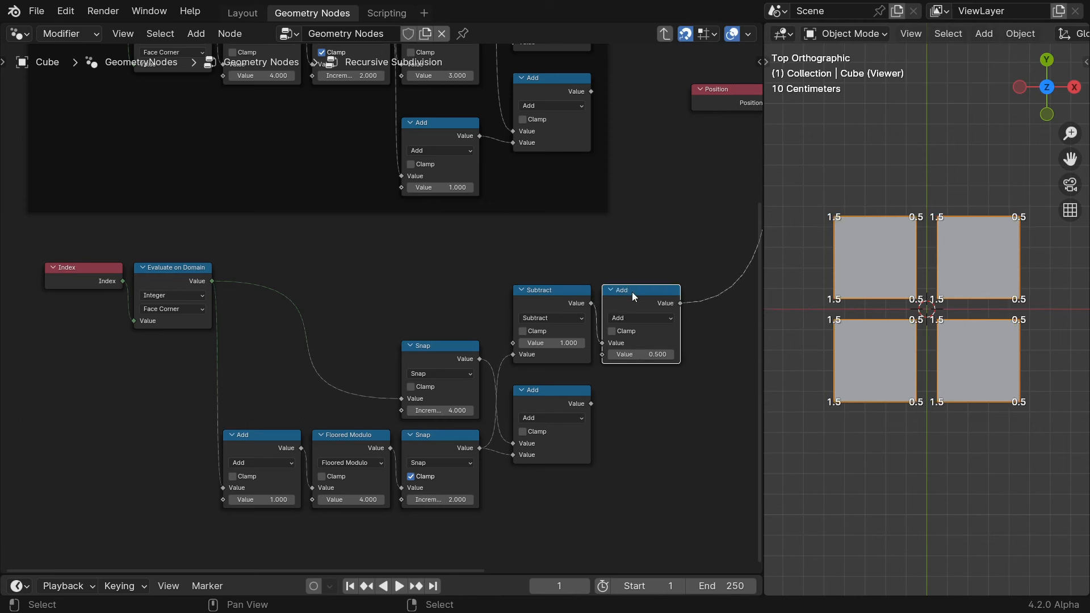
left_click(646, 353)
type("2")
key("Return")
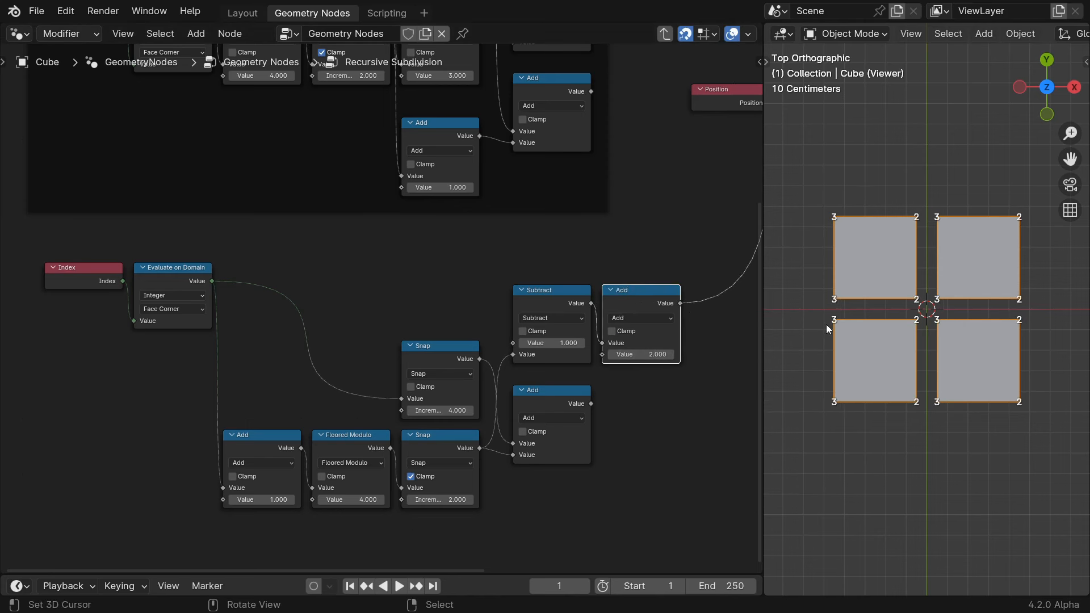
- Rearrange the nodes with the increment-4 Snap above, the Subtract and Add pair beneath it, and the summing Add beyond them
middle_click_drag(682, 432, 507, 446)
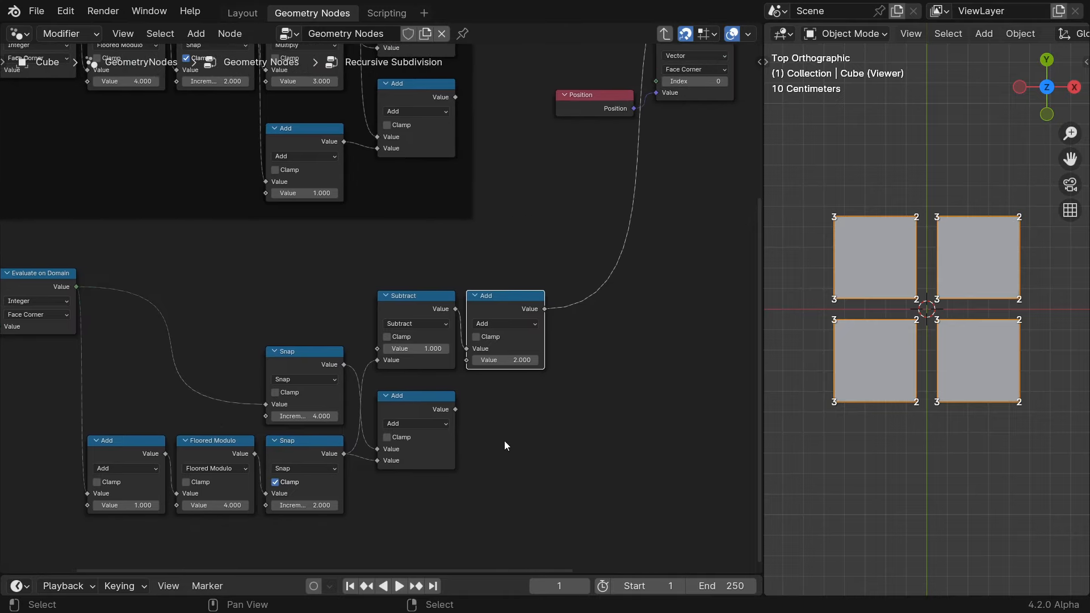
left_click_drag(434, 409, 635, 442)
left_click_drag(307, 352, 575, 262)
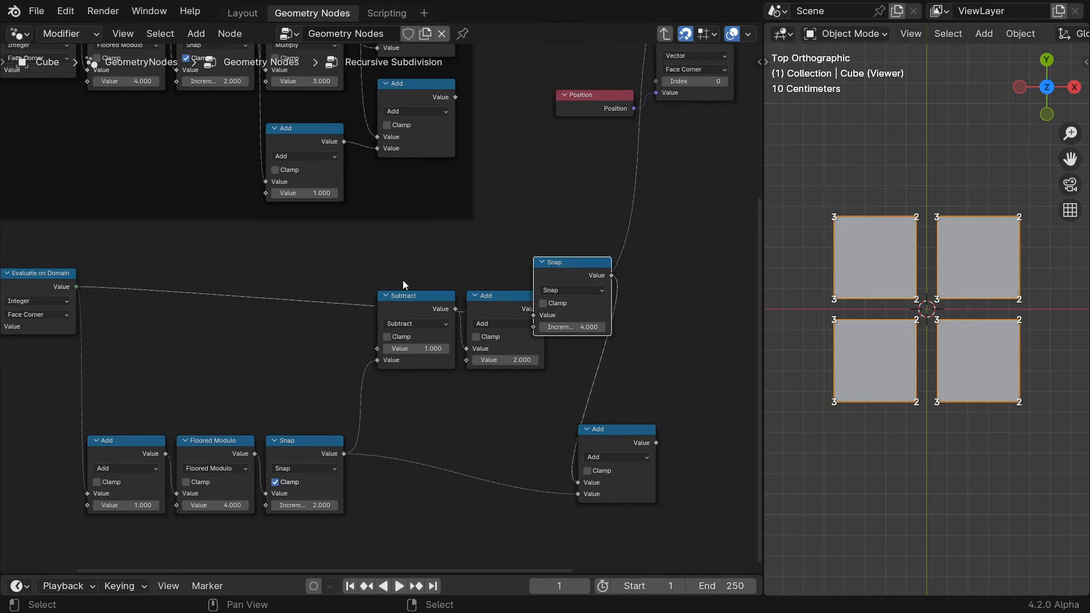
left_click_drag(403, 285, 492, 305)
left_click_drag(493, 304, 483, 369)
left_click_drag(567, 264, 501, 263)
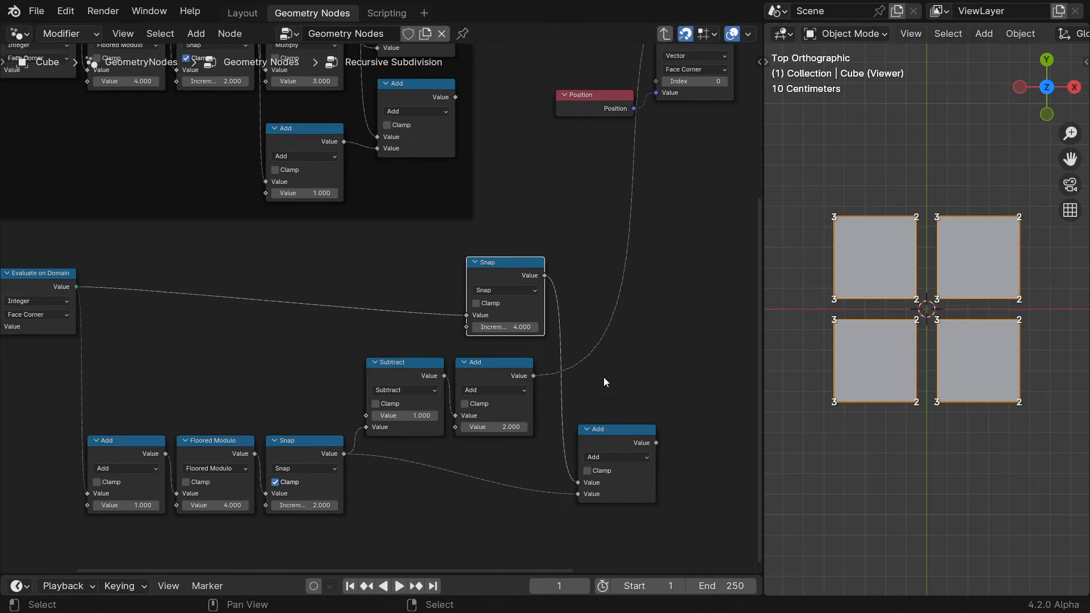
- Duplicate the summing Add above with its links, feed its second input from the add-2 node, and preview it
left_click(618, 430)
key("ctrl+shift+d")
left_click(618, 319)
left_click_drag(535, 376, 580, 384)
left_click(622, 321, "ctrl+shift")
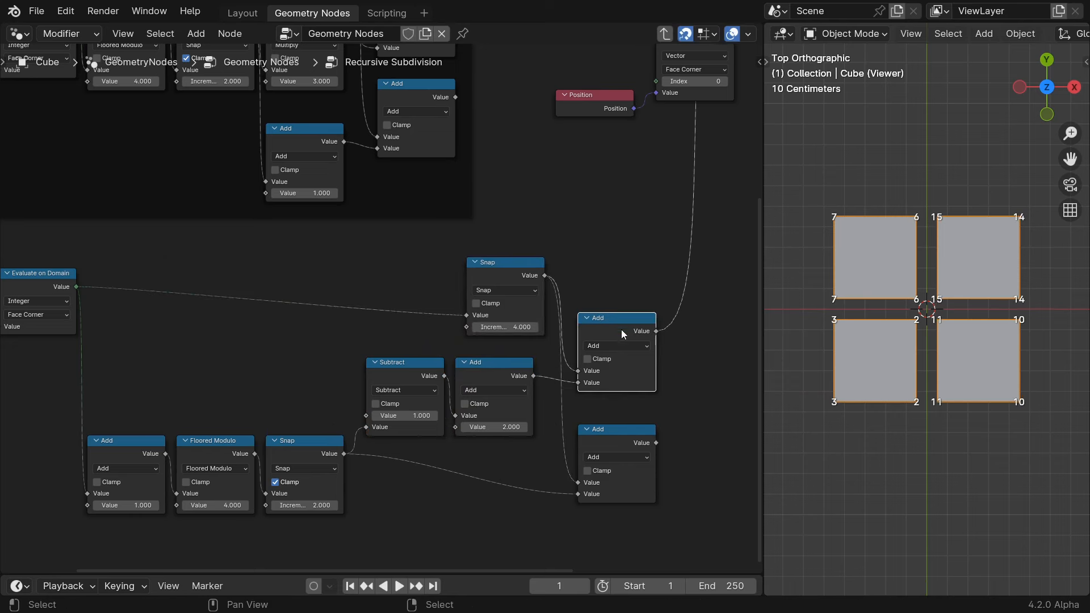
- Turn off the Viewer and test the upper and lower summing Add results as Evaluate at Index's Index while varying the Mix factor
scroll(646, 302, "down", 2)
left_click_drag(568, 325, 571, 150)
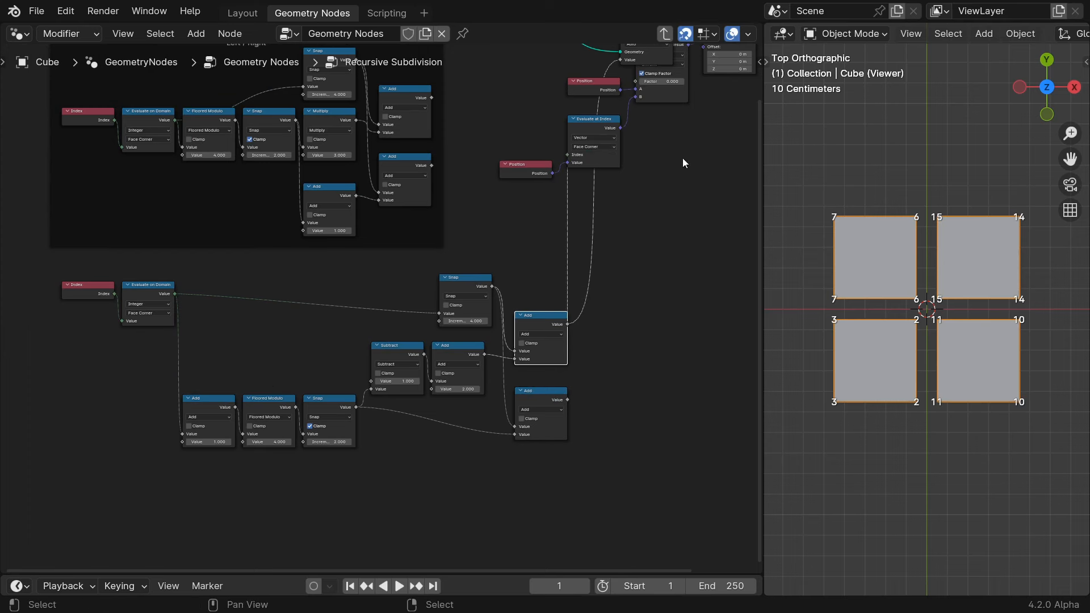
middle_click_drag(683, 158, 622, 168)
left_click_drag(613, 137, 575, 136)
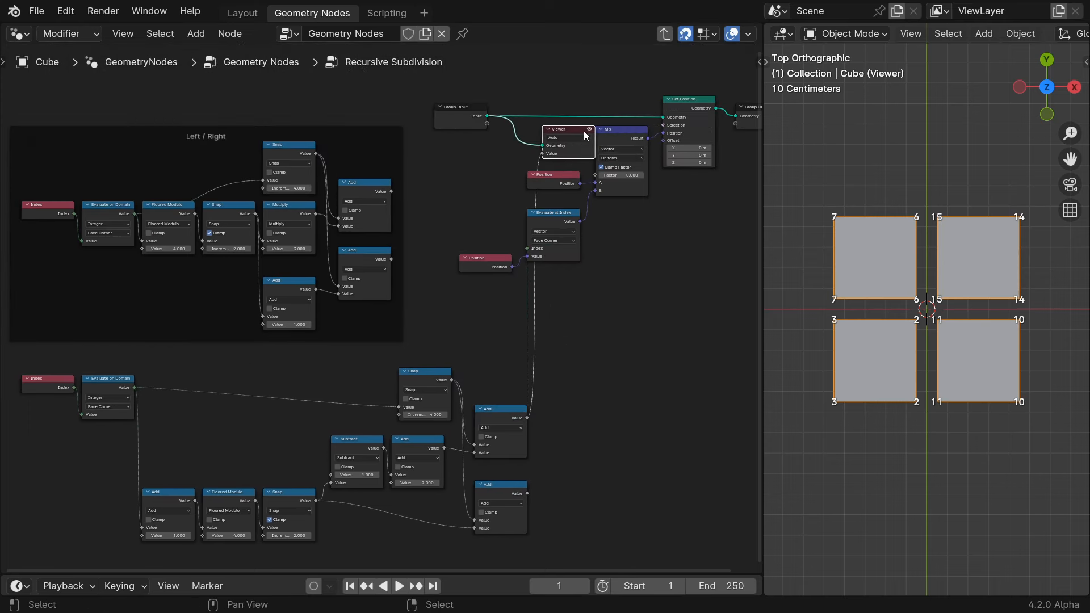
left_click(590, 130)
mouse_move(605, 177)
left_mouse_down()
mouse_move(651, 177)
mouse_move(602, 177)
left_mouse_up()
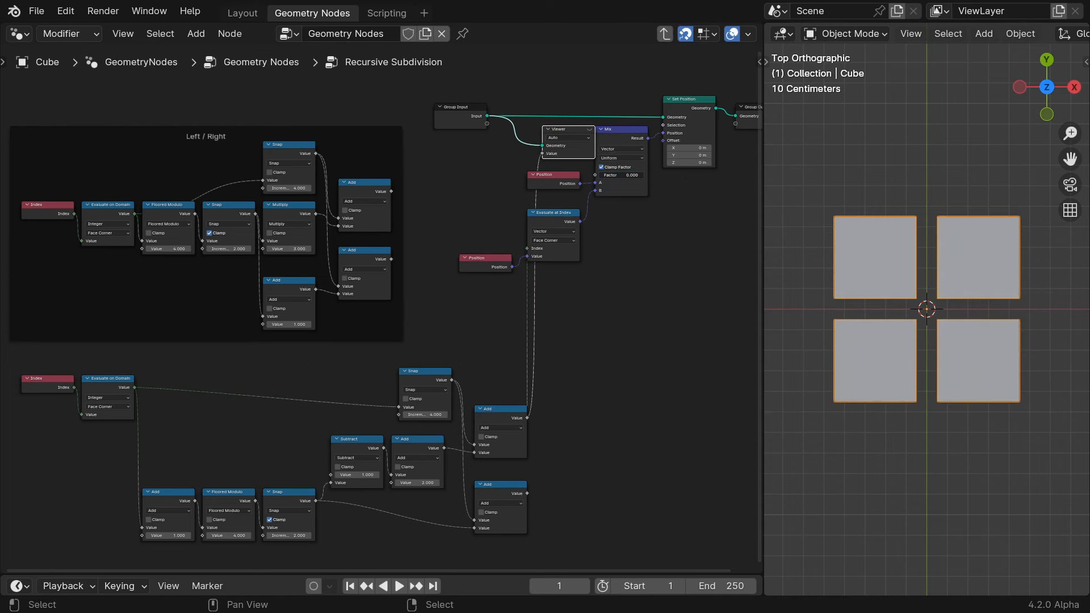
left_click_drag(528, 494, 528, 248)
mouse_move(613, 184)
left_mouse_down()
mouse_move(645, 183)
mouse_move(602, 183)
left_mouse_up()
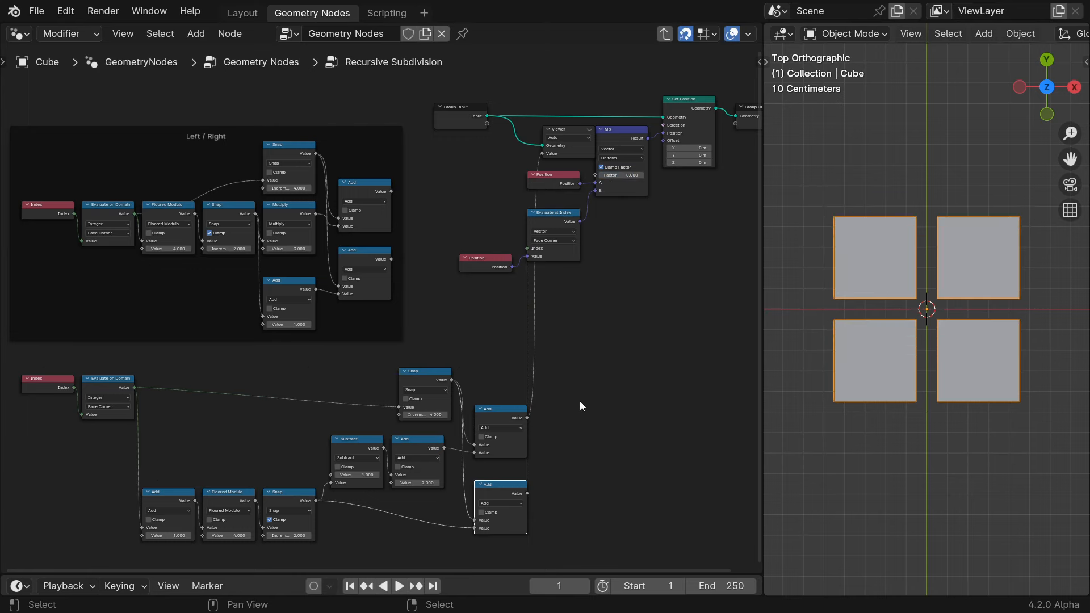
- Join the second group of index nodes in a frame labelled "Top / Bottom" and position it beneath the Left / Right frame
key("ctrl+space")
left_click_drag(702, 566, 177, 376)
key("ctrl+j")
key("F2")
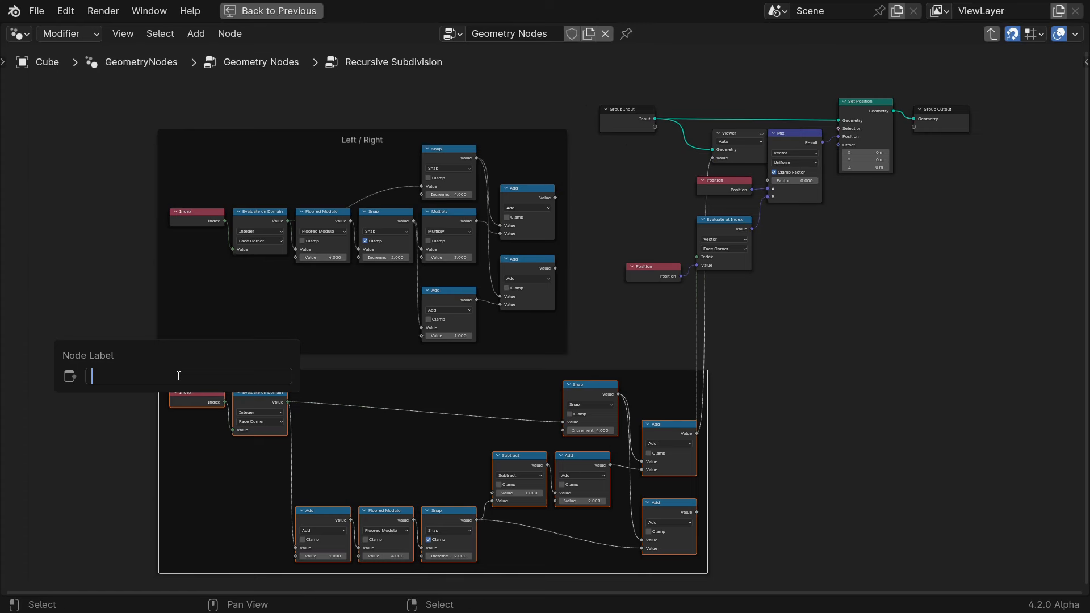
type("Top / Bottom")
key("Return")
left_click_drag(507, 373, 371, 368)
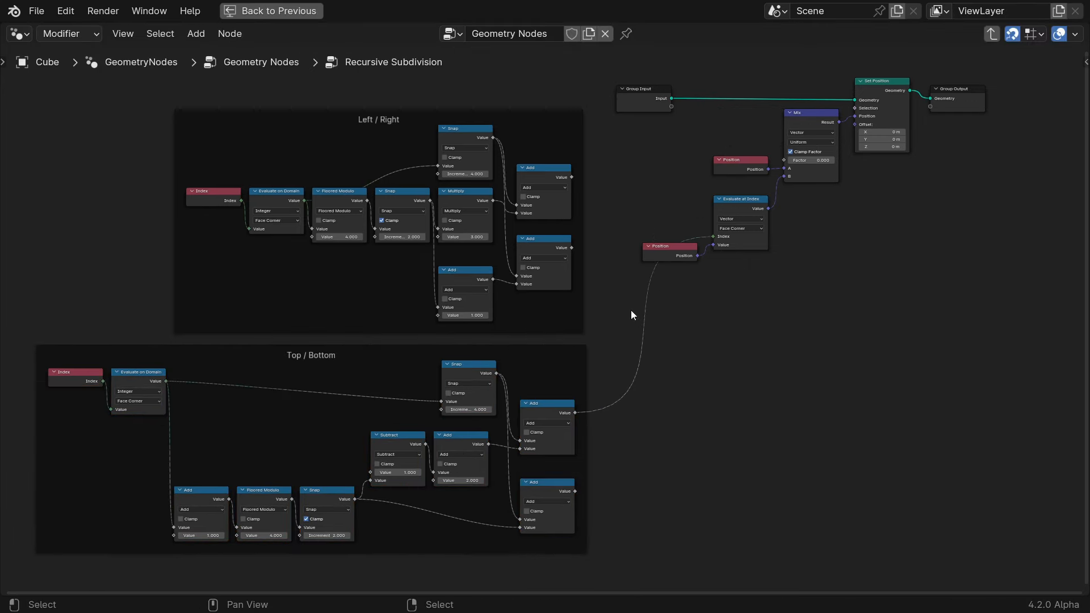
- Disconnect Evaluate at Index's Index and duplicate the Group Input, Position, Evaluate at Index, Mix and Set Position nodes straight below the originals
right_click_drag(632, 314, 672, 355, "ctrl")
left_click_drag(645, 64, 889, 293)
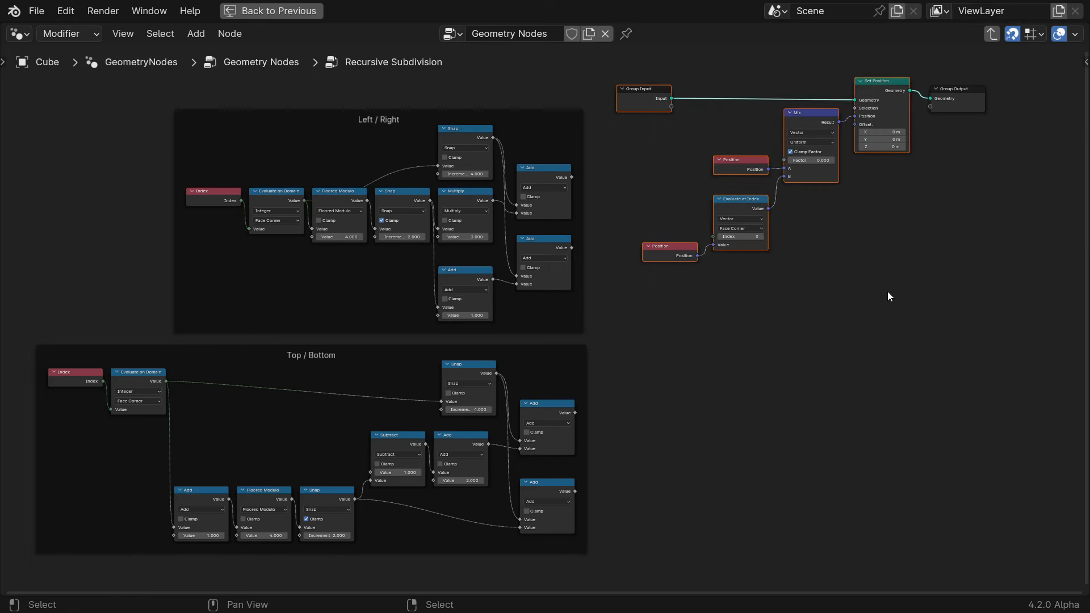
key("shift+d")
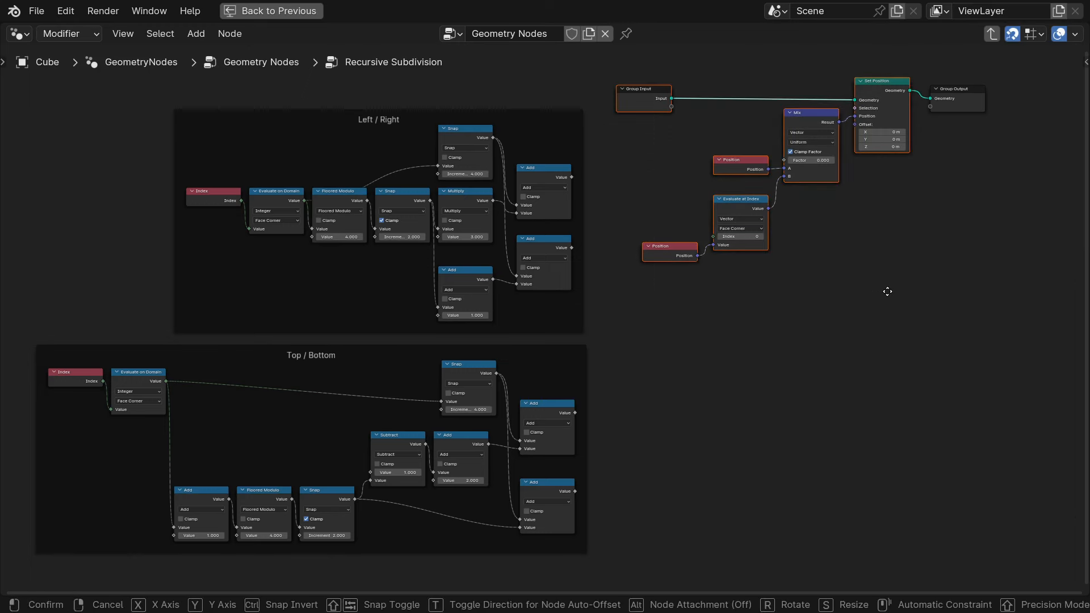
key("y")
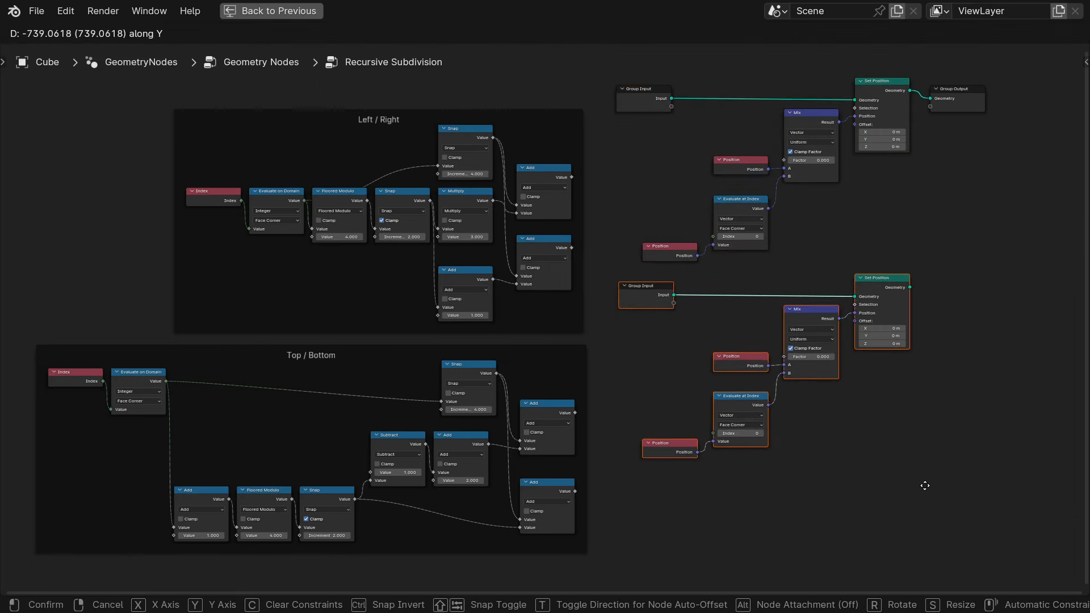
left_click(927, 497)
- Move both Group Input nodes horizontally closer to their Set Position nodes
left_click(642, 97)
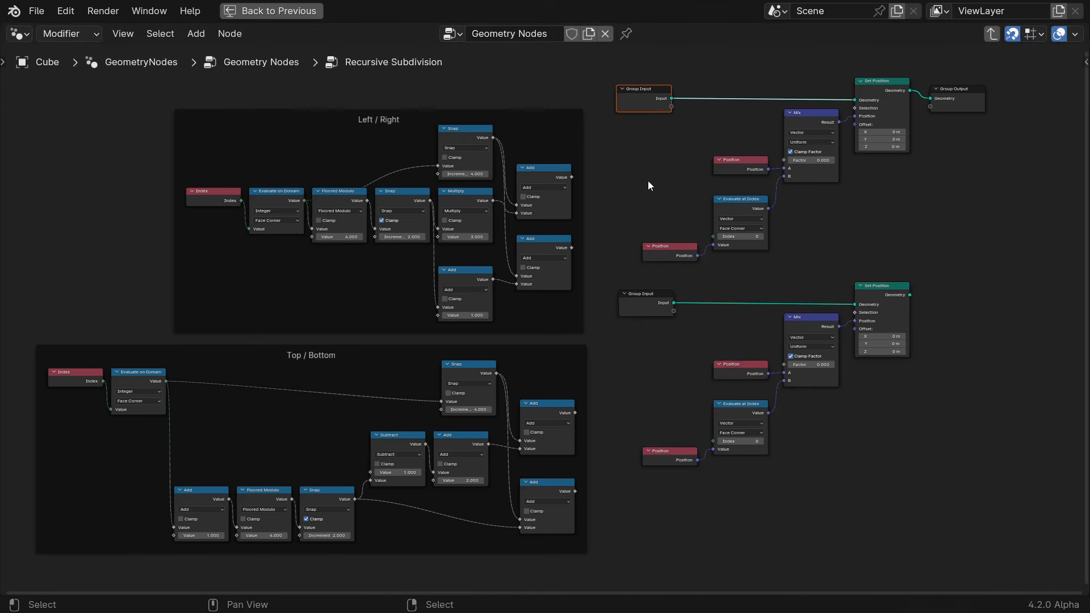
left_click(641, 304, "shift")
key("g")
key("x")
left_click(753, 311)
left_click(802, 256)
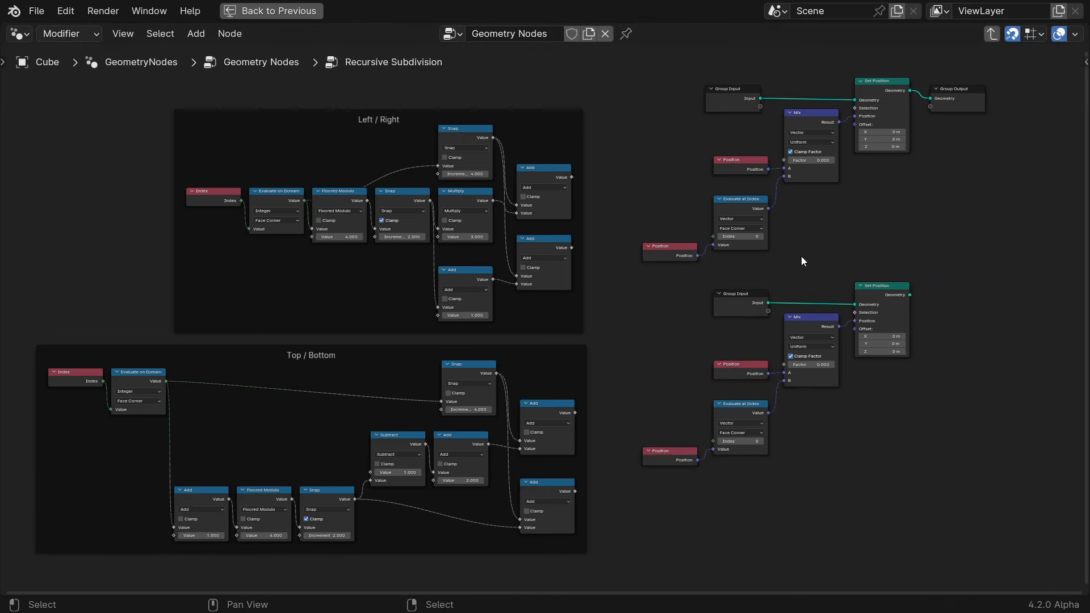
- Add a Join Geometry node before the Group Output, link both Set Position nodes into it, and move the Group Output beyond it
left_click(908, 87)
key("shift+a")
type("join")
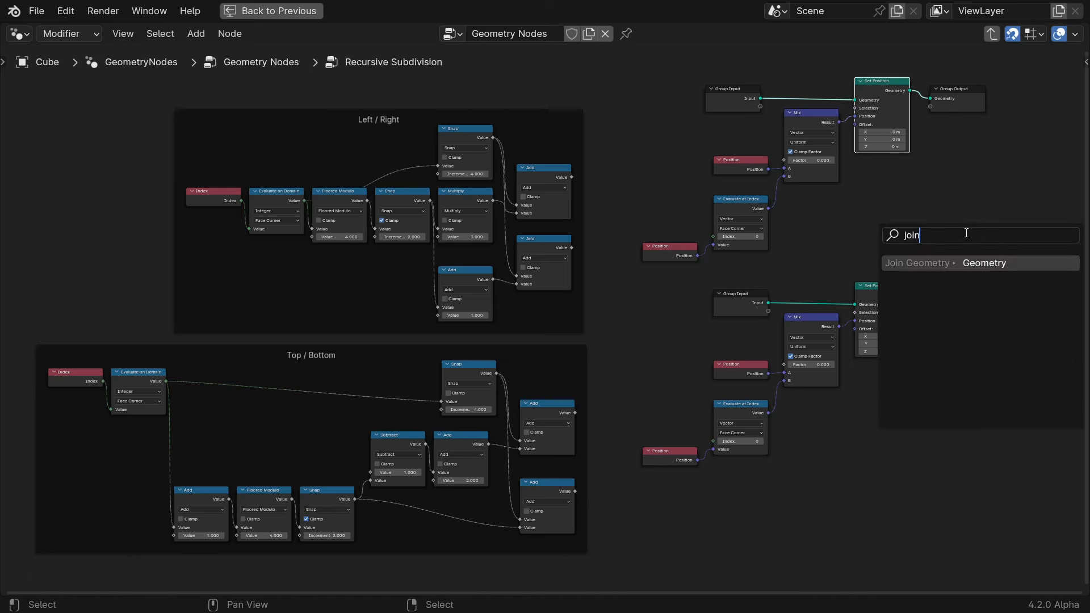
key("Return")
left_click_drag(911, 295, 949, 250)
left_click_drag(947, 89, 1025, 240)
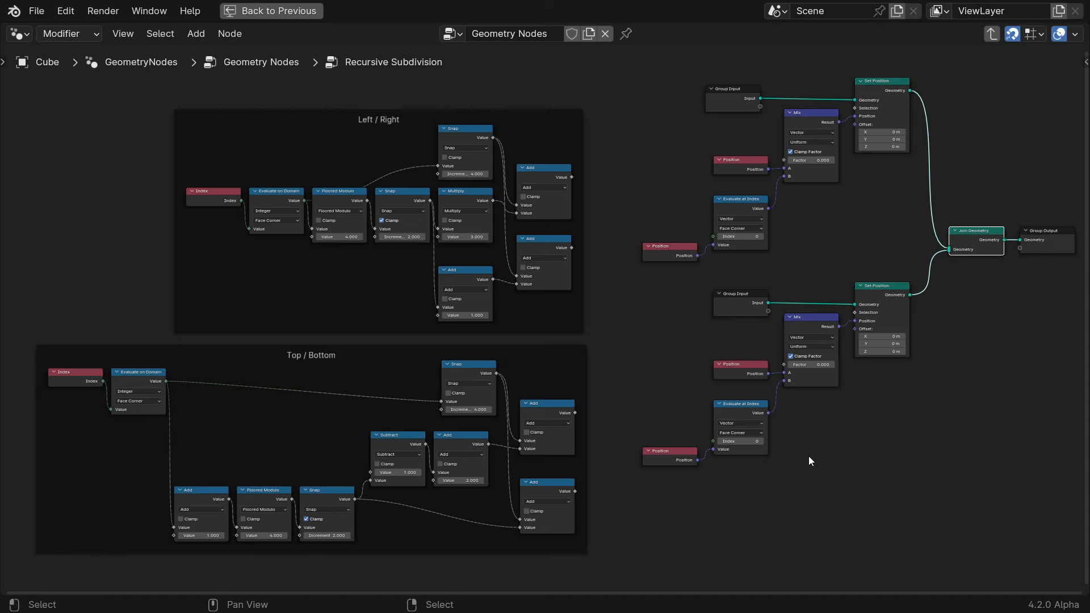
- Add a Switch node with the upper Left / Right Add as False and the upper Top / Bottom Add as True
left_click_drag(573, 178, 580, 180)
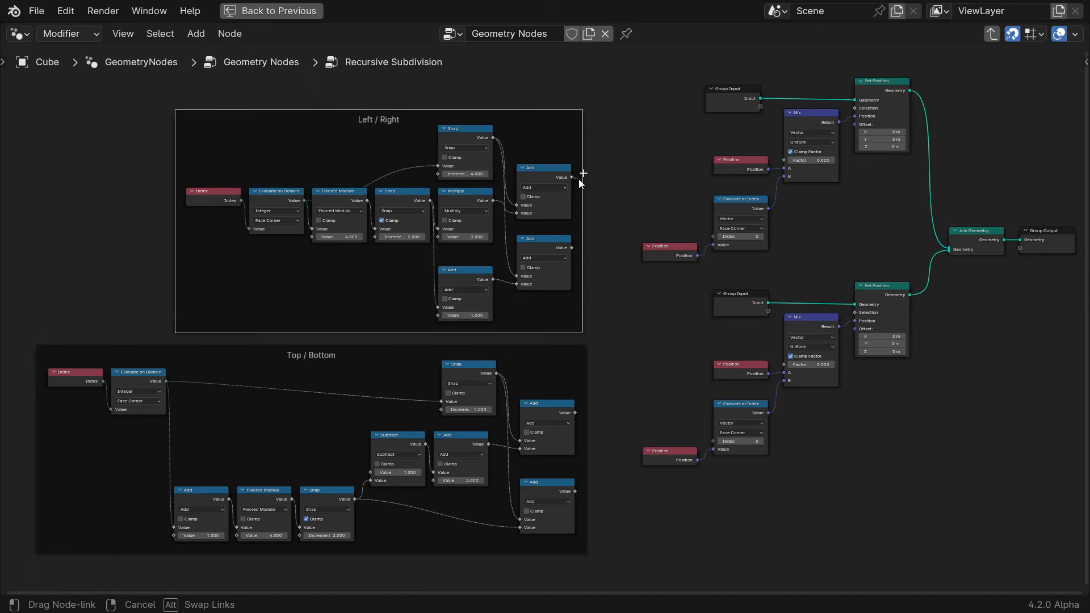
left_click_drag(645, 211, 646, 211)
type("switch")
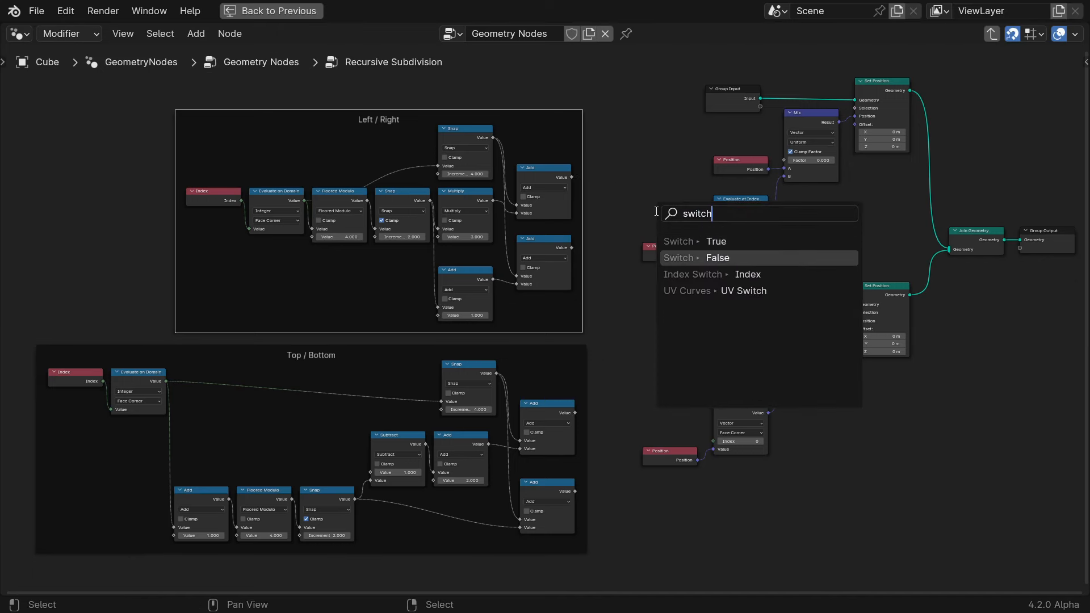
key("Return")
left_click(647, 213)
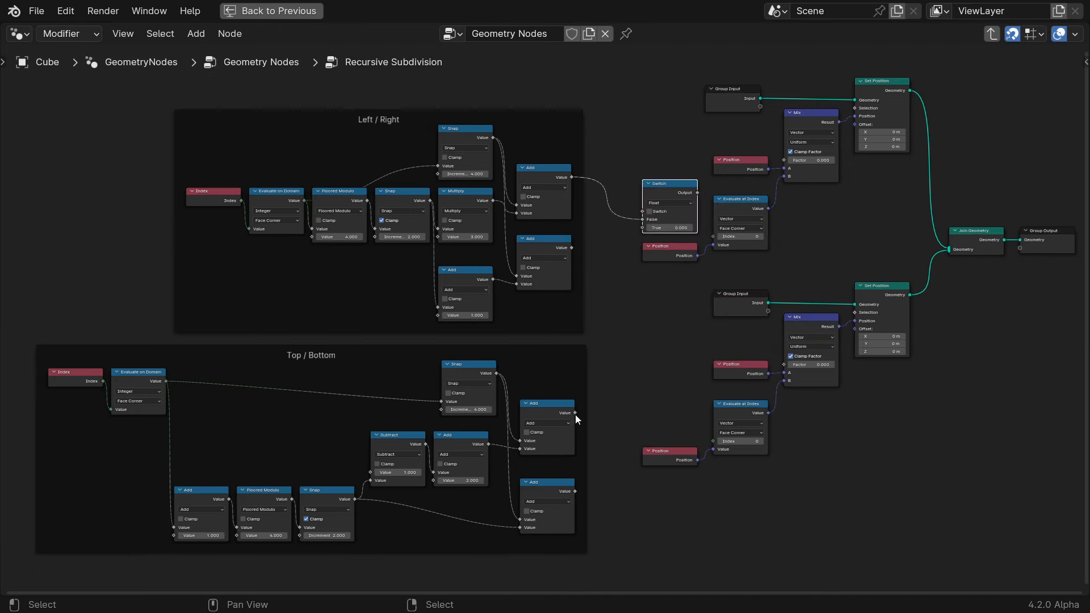
left_click_drag(575, 413, 645, 239)
- Connect the Switch output to the Index of the upper Evaluate at Index node
scroll(718, 367, "up", 2)
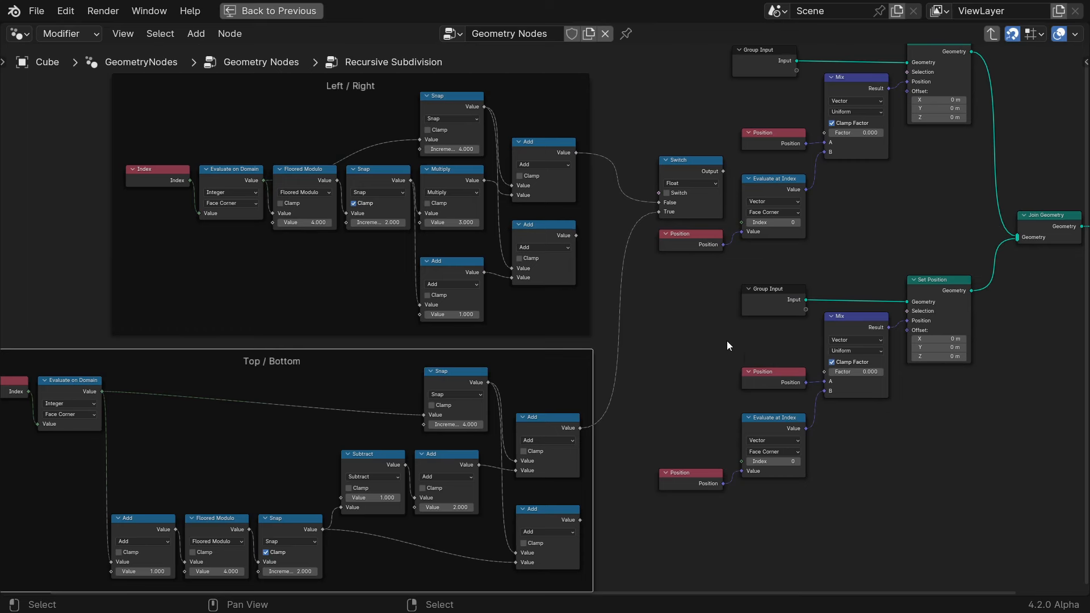
left_click_drag(723, 170, 723, 191)
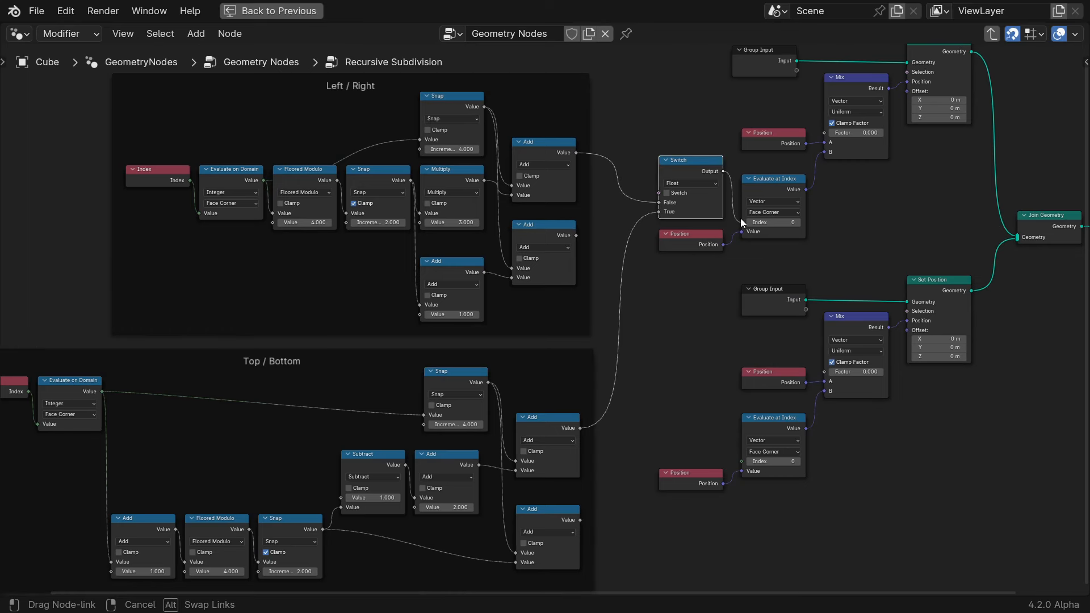
left_click_drag(741, 223, 742, 223)
- Add a Floored Modulo node driving the Switch's Switch input, place it above the Left / Right frame, and set its second value to 2
middle_click_drag(660, 196, 628, 381)
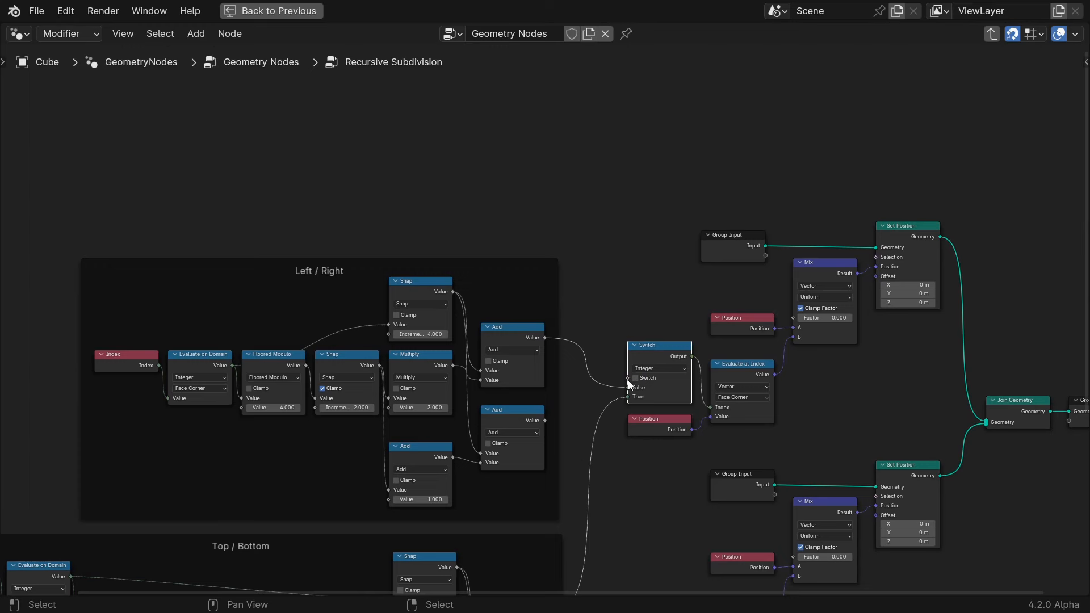
left_click_drag(628, 378, 557, 224)
type("mod")
key("Return")
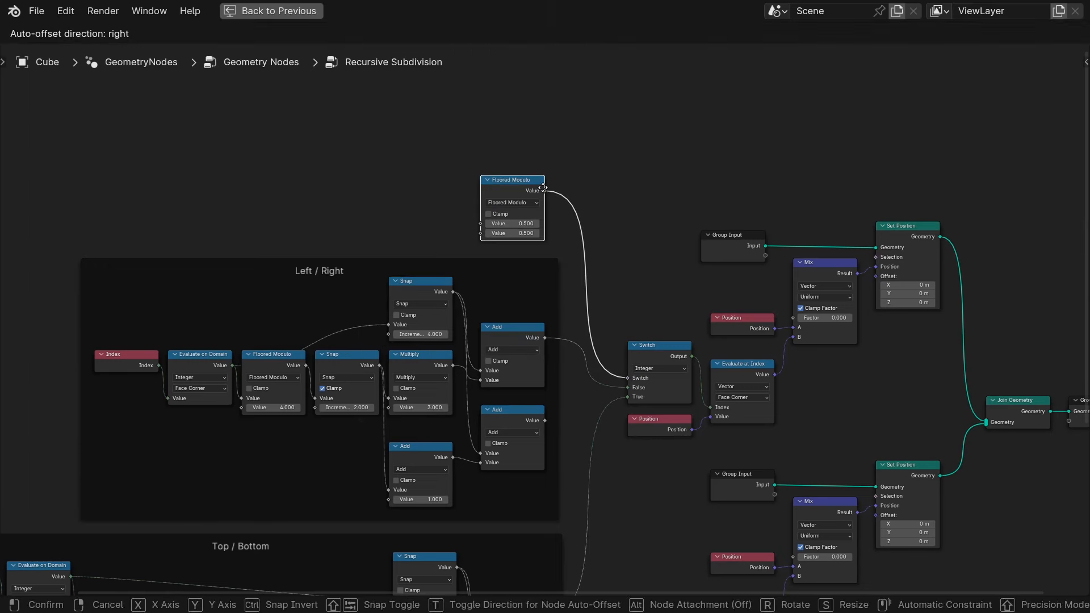
left_click(542, 187)
double_click(523, 234)
type("2")
key("Return")
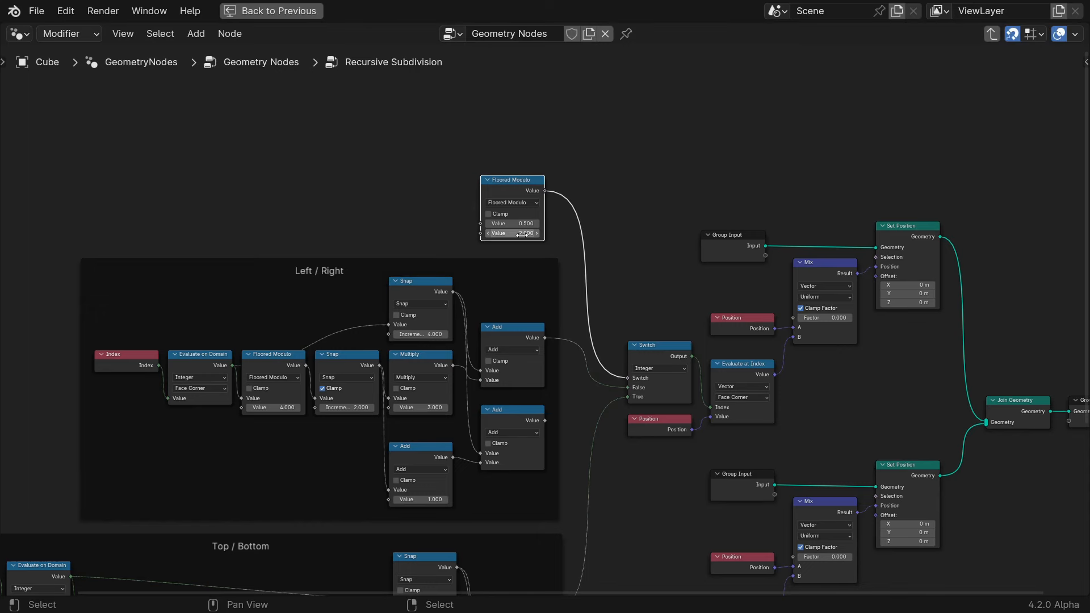
key("ctrl+space")
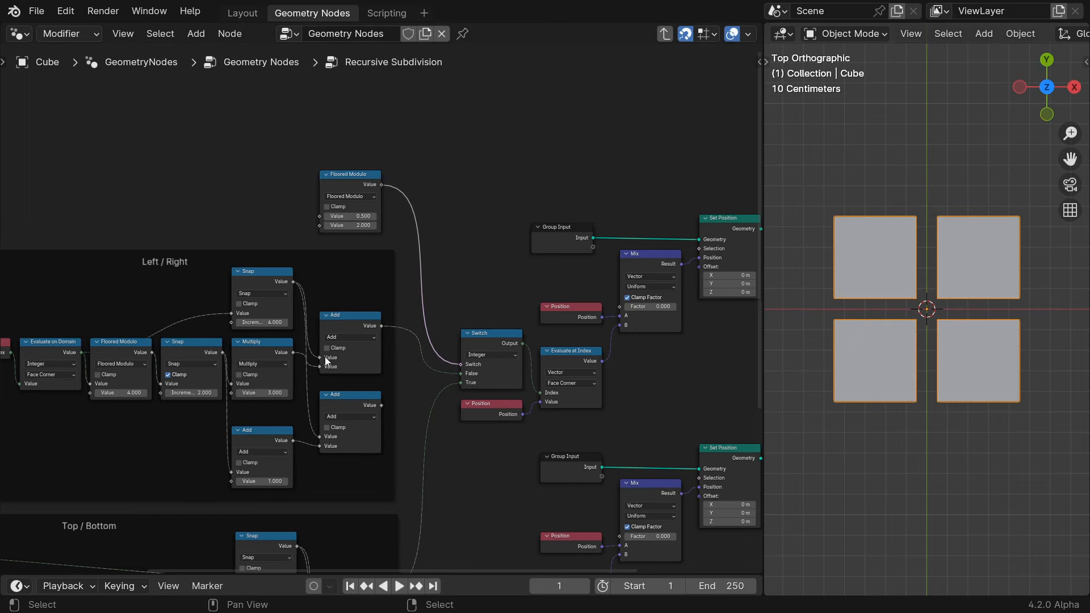
key("ctrl+space")
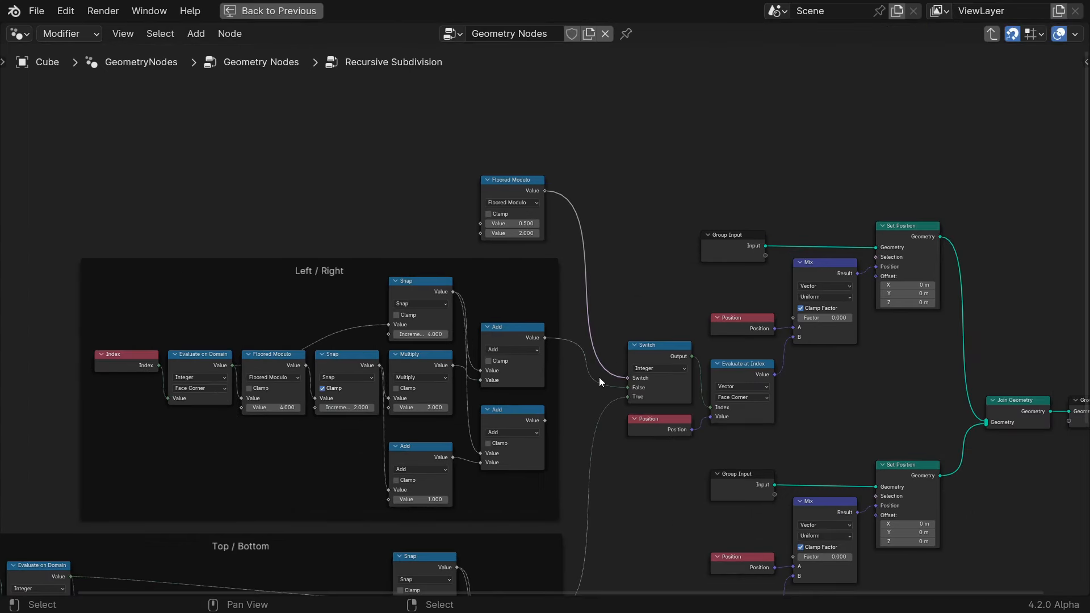
- Create a new integer group input from the Switch's False socket and place its Group Input node before the Floored Modulo
left_click_drag(627, 388, 598, 389)
type("input")
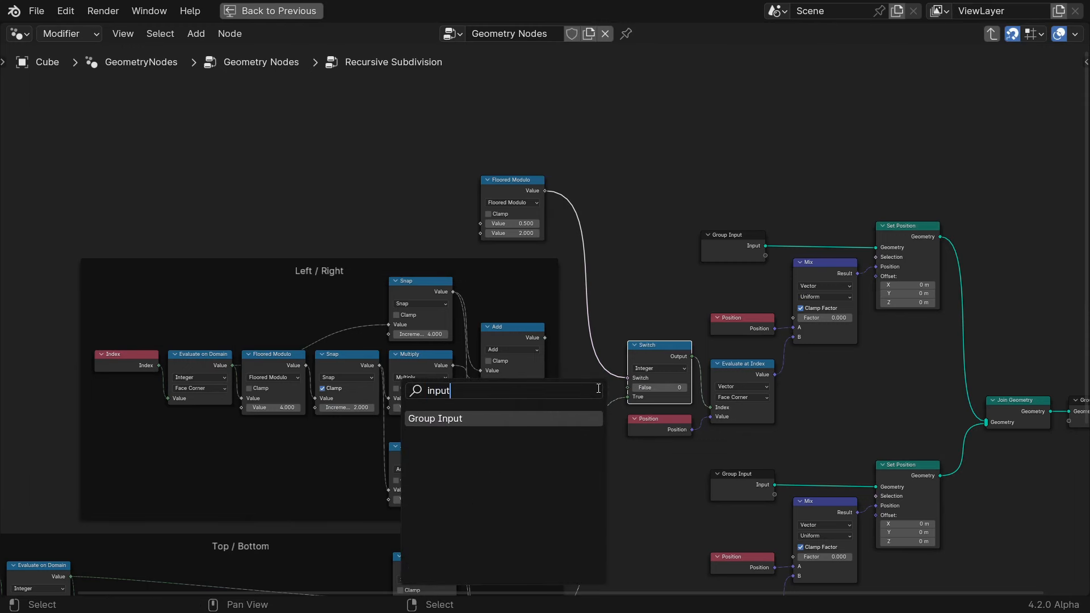
key("Return")
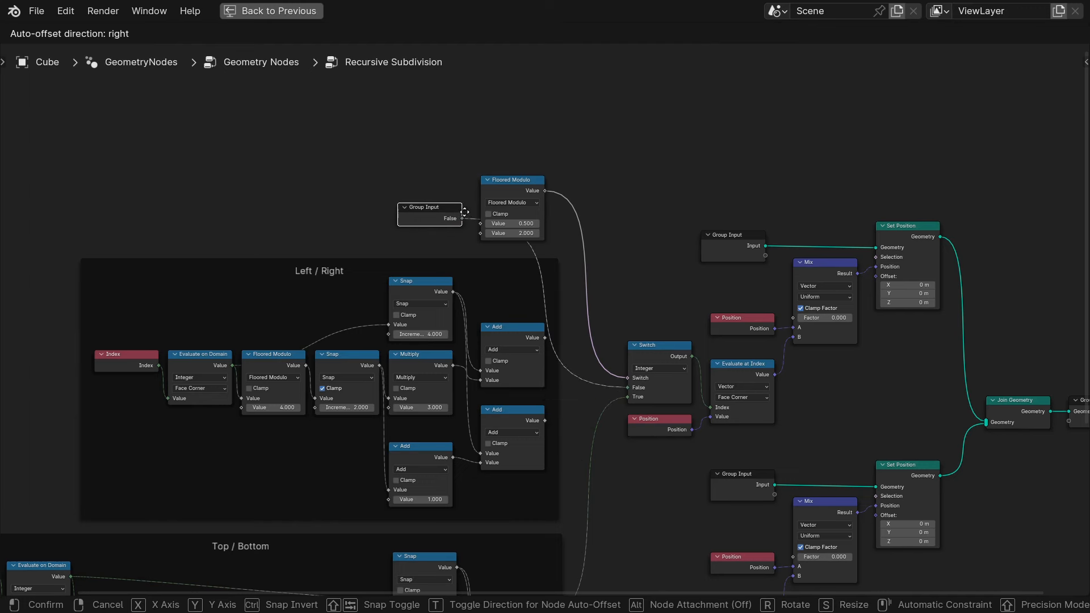
left_click(440, 222)
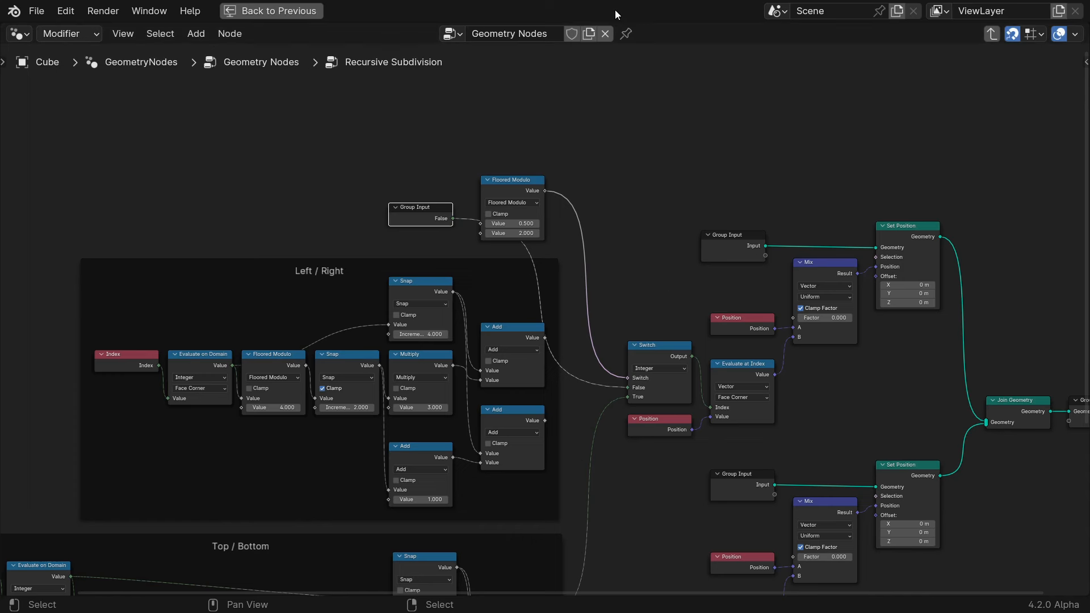
- Rename the new group input socket as Iteration and set its minimum to 0
key("n")
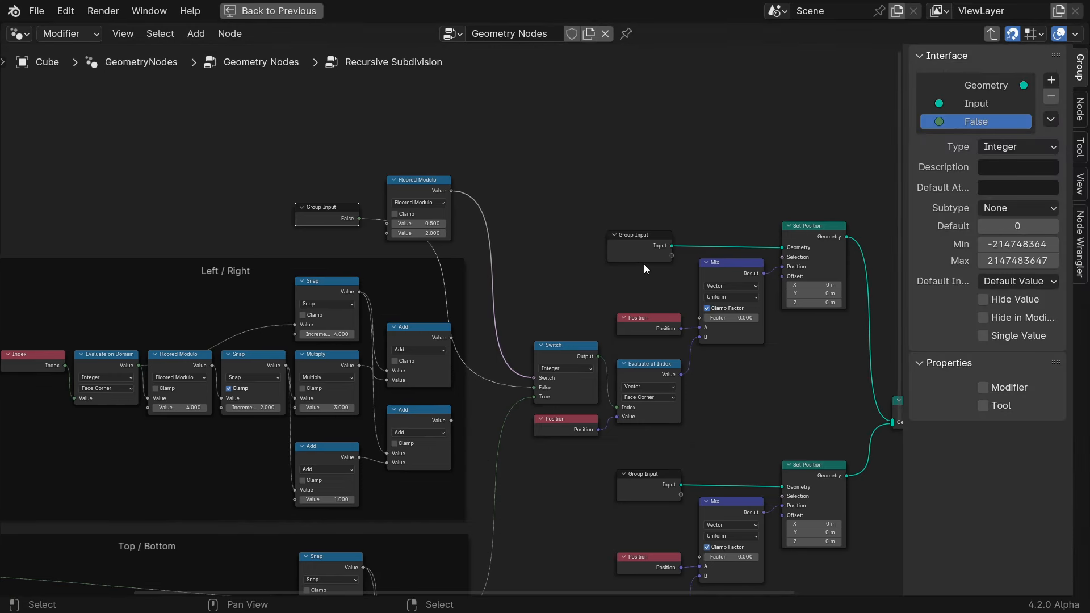
double_click(983, 121)
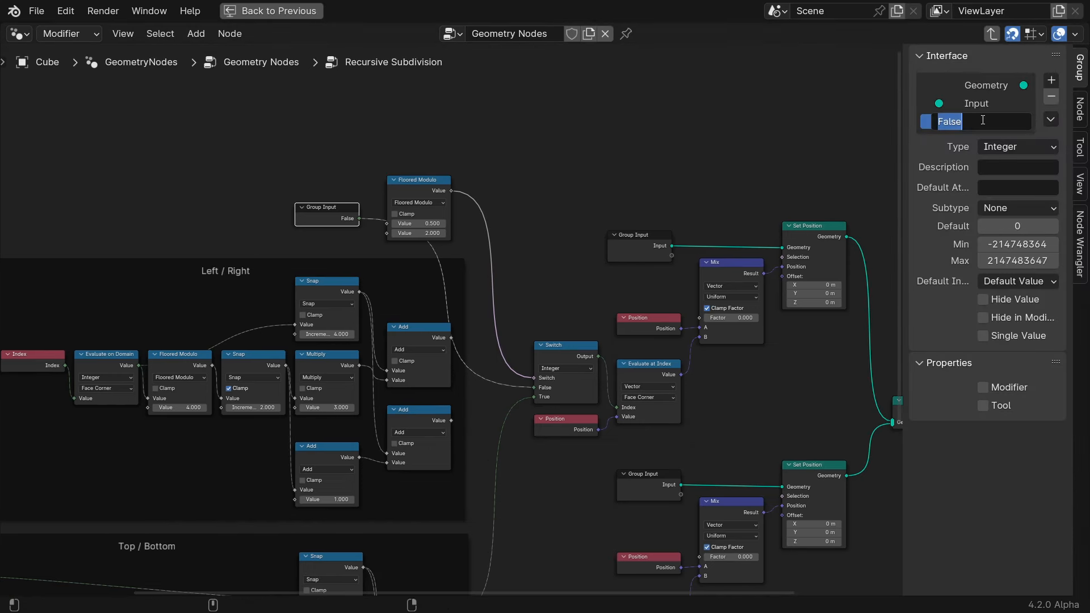
type("Iteration")
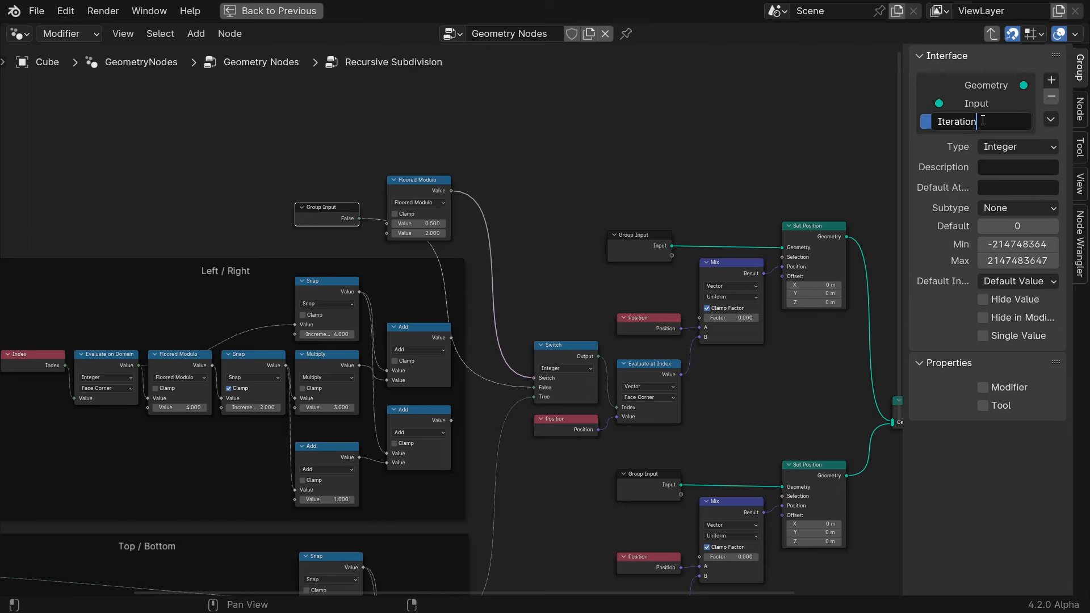
key("Return")
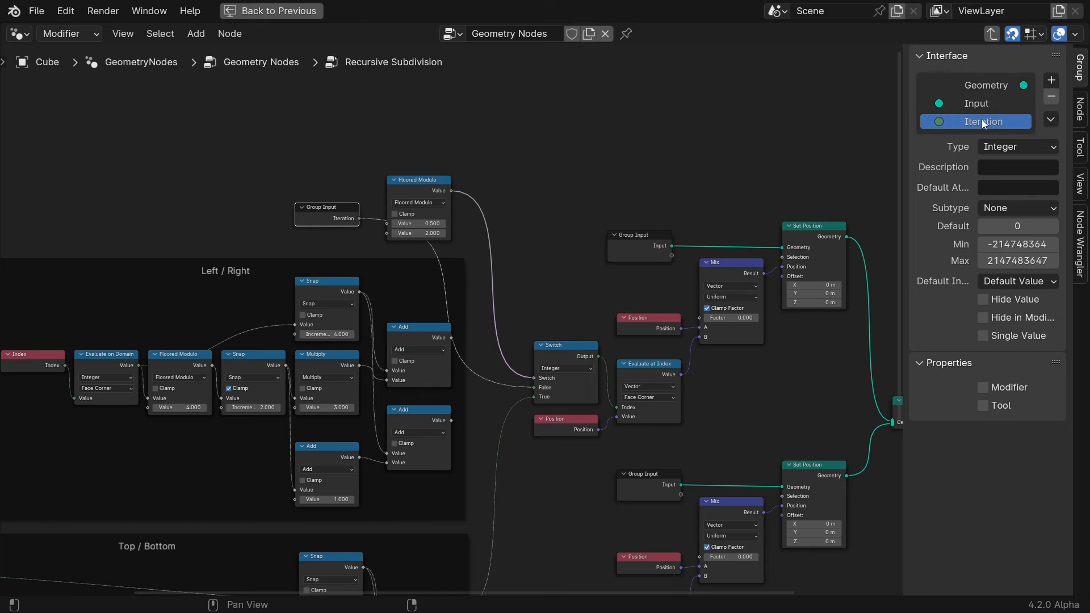
left_click(1013, 243)
type("0")
key("Return")
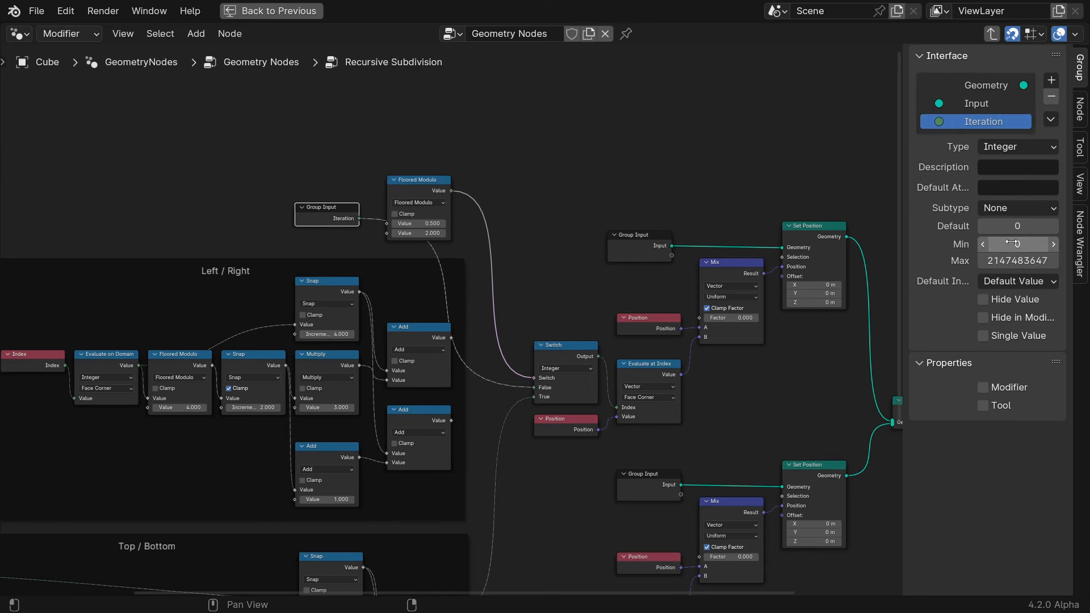
- Link Iteration to the Floored Modulo's first value and reconnect the upper Left / Right Add to the Switch's False input
key("n")
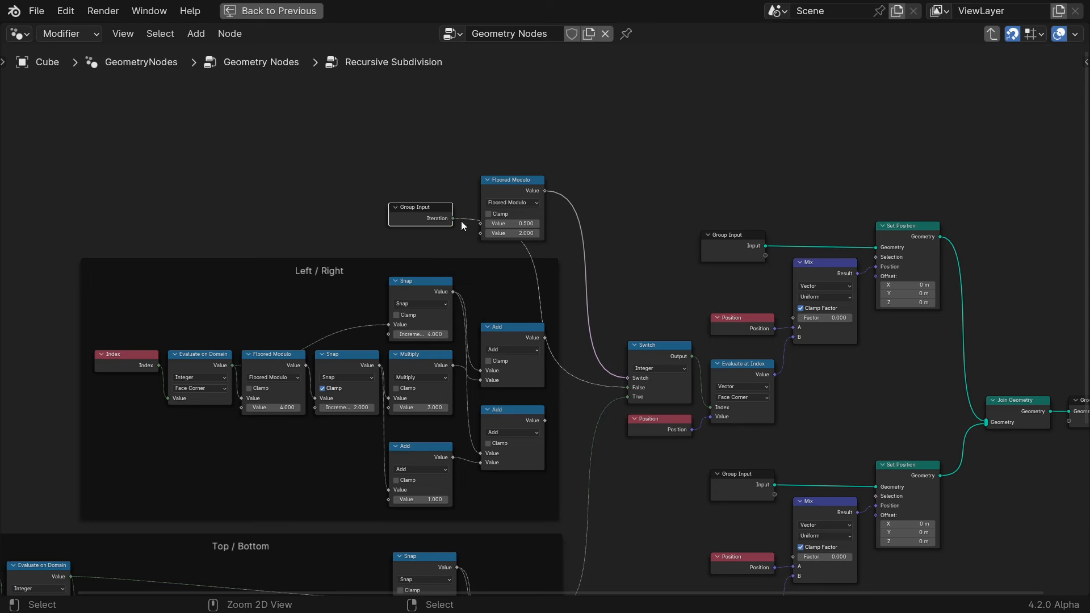
left_click_drag(454, 218, 479, 223)
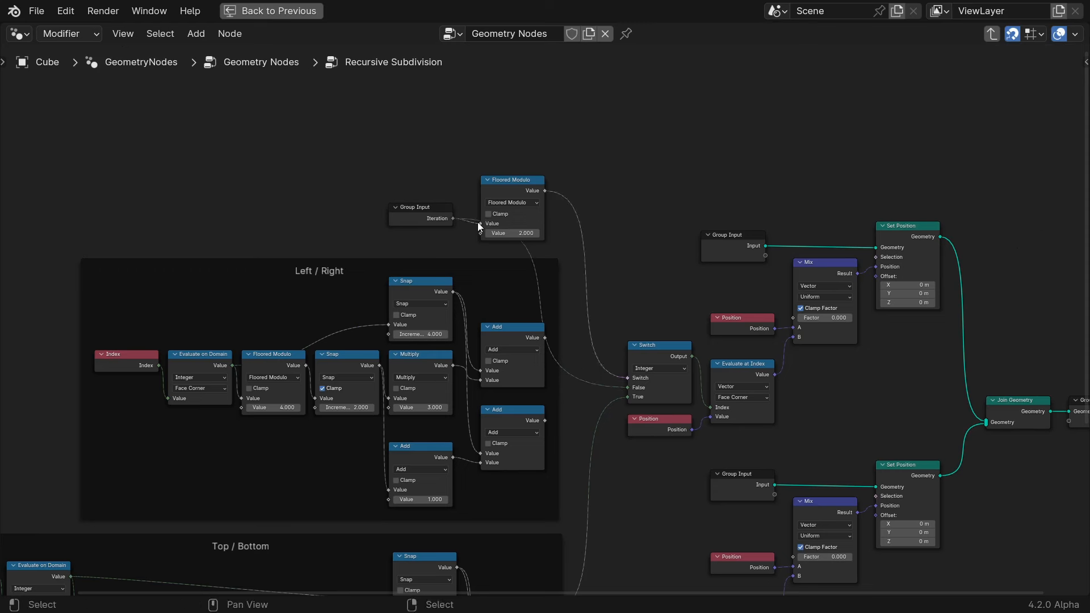
left_click_drag(545, 338, 625, 384)
- Duplicate the Switch with its links, feed False and True from the two frames' lower Adds, and connect it to the lower Evaluate at Index's Index
middle_click_drag(666, 520, 606, 305)
left_click(606, 135)
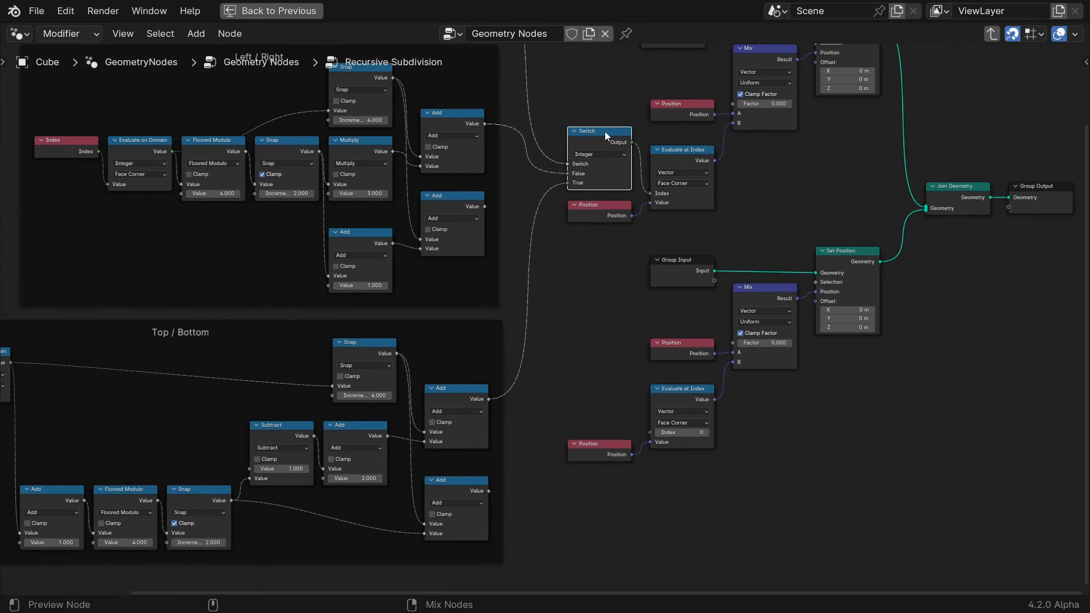
key("ctrl+shift+d")
left_click(606, 356)
left_click_drag(485, 206, 565, 402)
left_click_drag(489, 492, 567, 401)
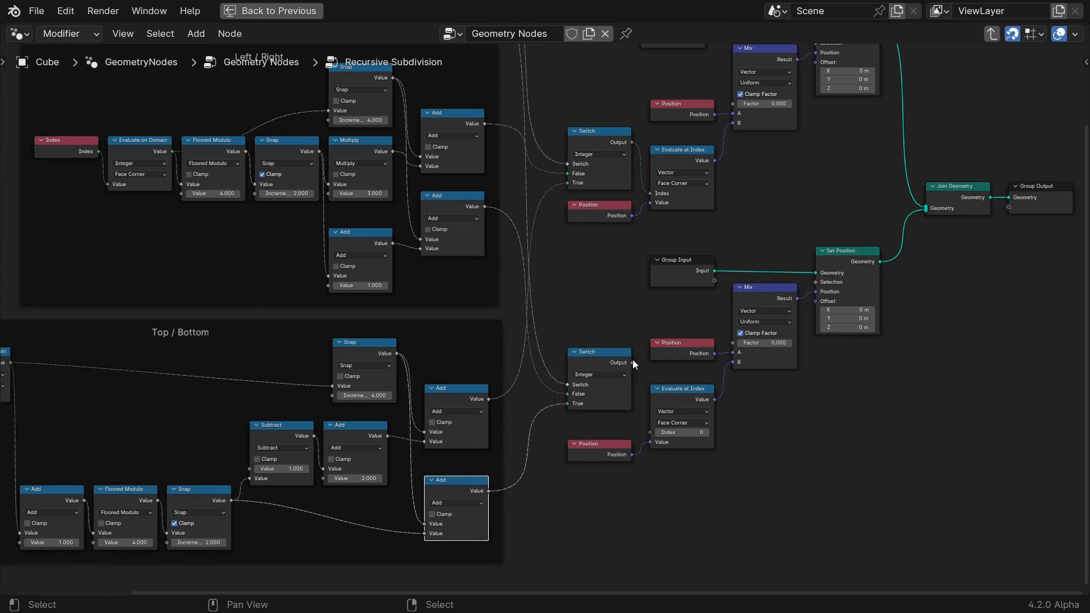
left_click_drag(633, 363, 650, 433)
- Add a float Mix node that feeds the Factor of the upper vector Mix
scroll(587, 290, "down", 1)
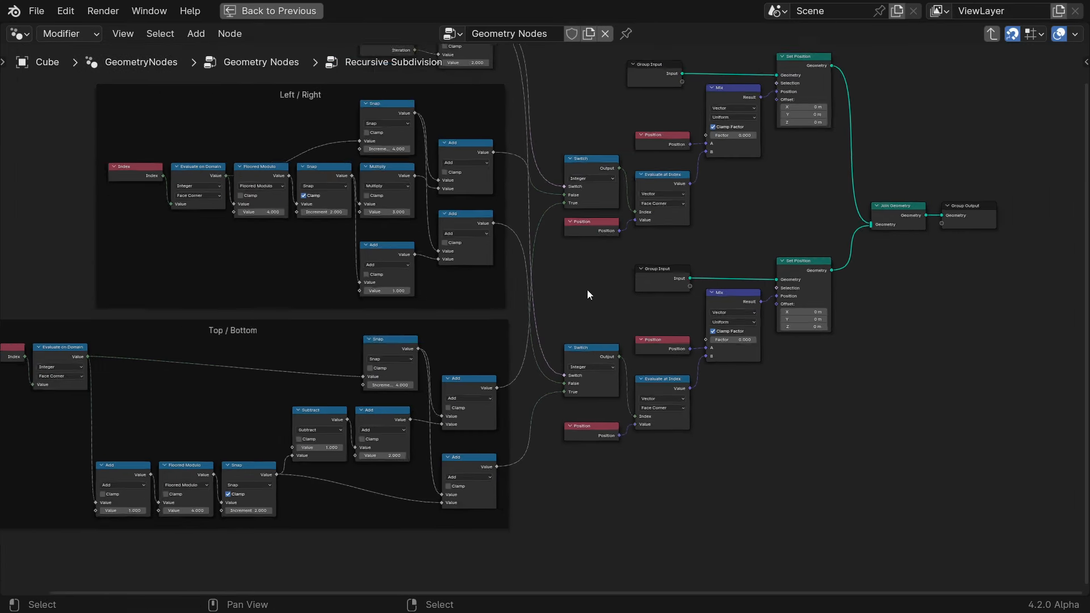
scroll(587, 290, "down", 1)
middle_click_drag(587, 289, 590, 325)
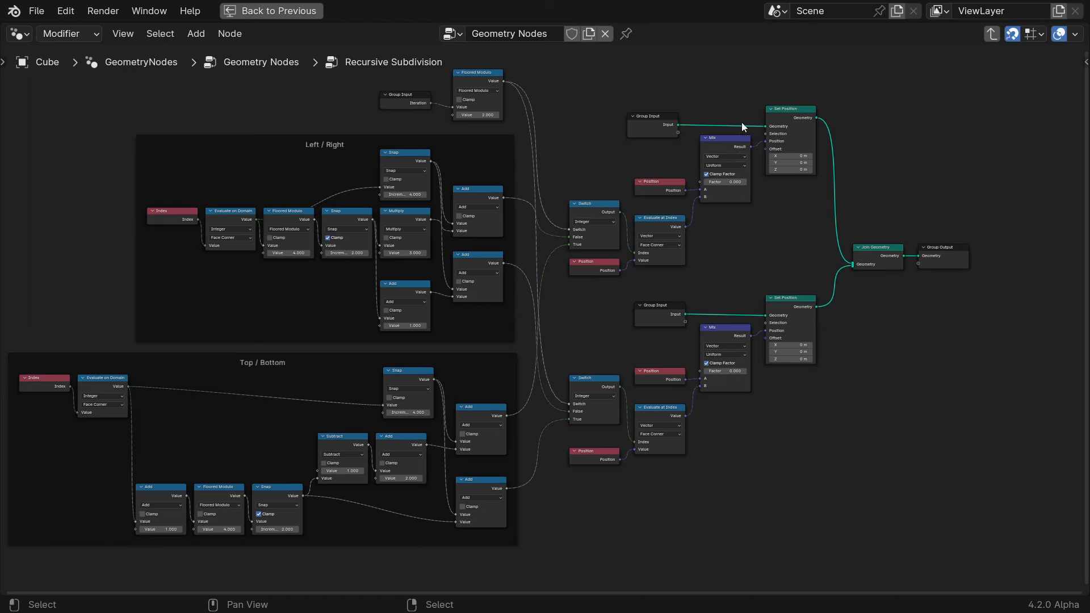
left_click_drag(700, 182, 600, 309)
type("mix")
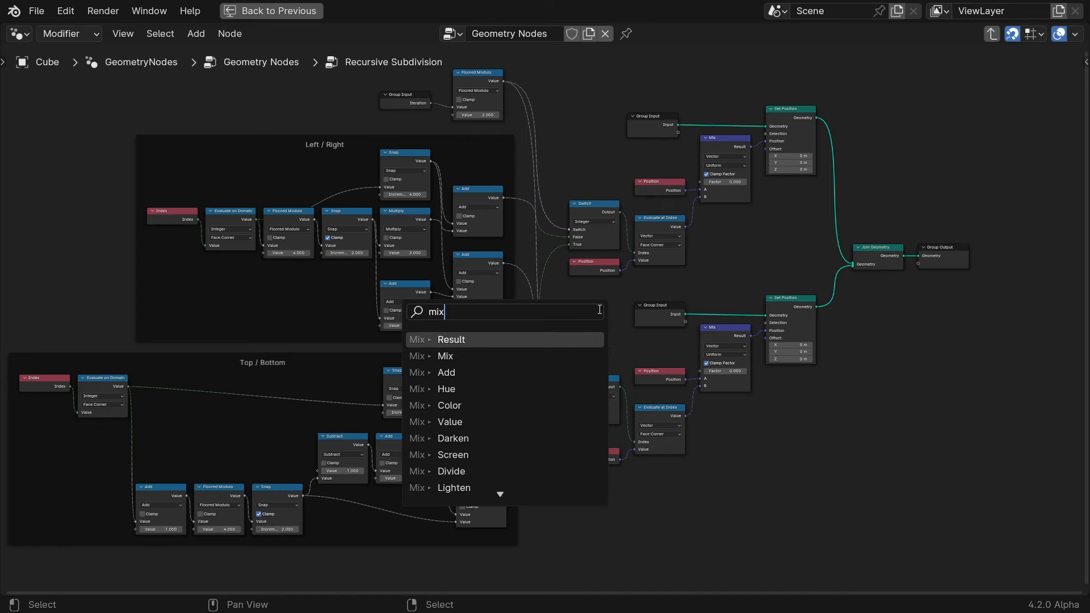
key("Return")
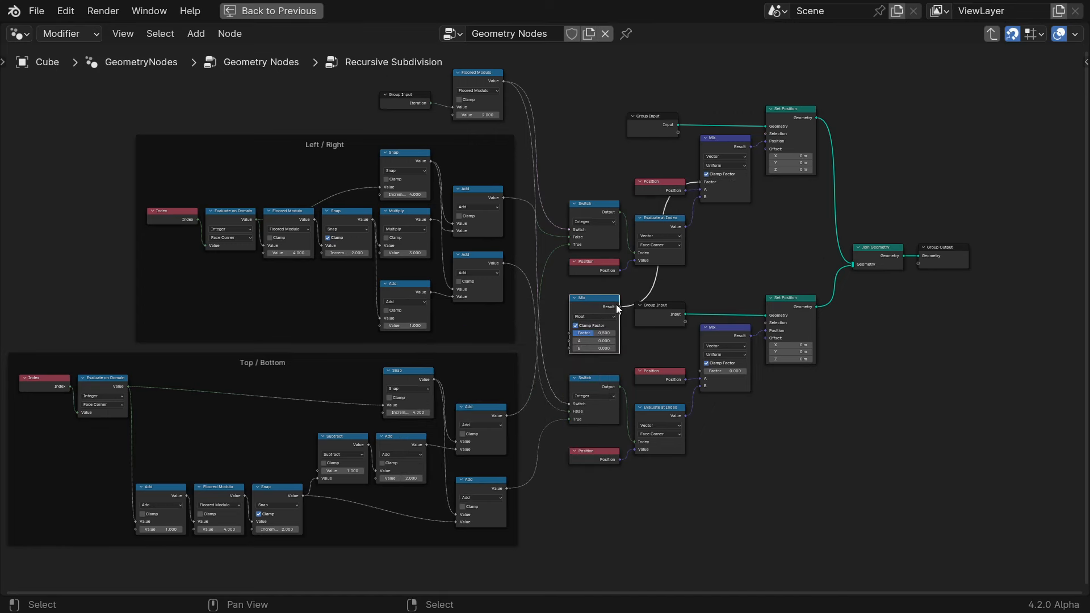
- Move the new float Mix beneath the Top / Bottom frame and set its B value to 1
middle_click_drag(598, 511, 652, 319)
left_click_drag(655, 118, 539, 439)
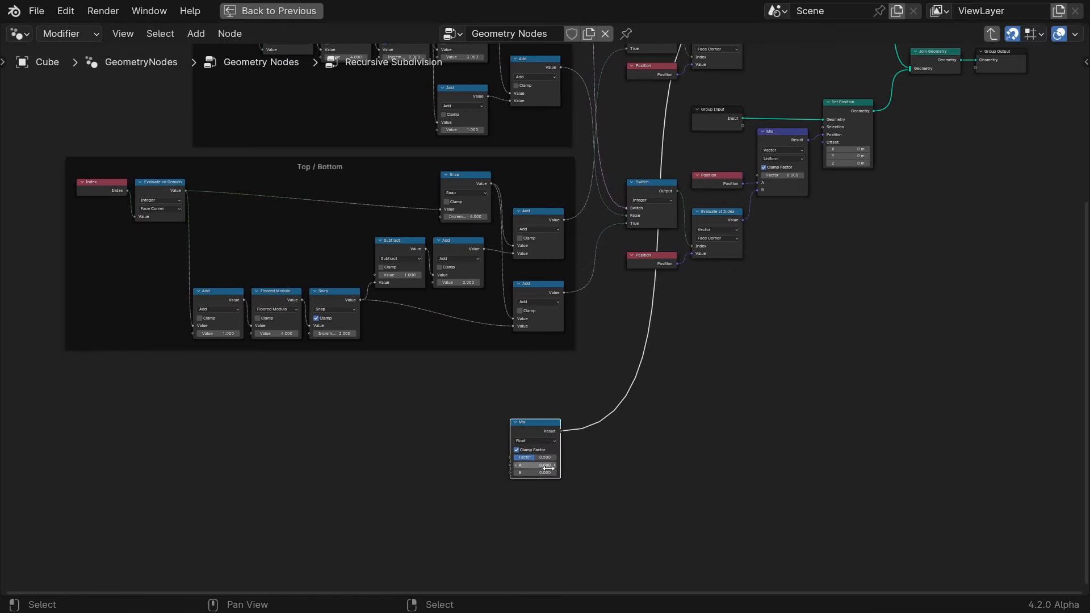
left_click(543, 472)
type("1")
key("Return")
scroll(621, 496, "up", 2)
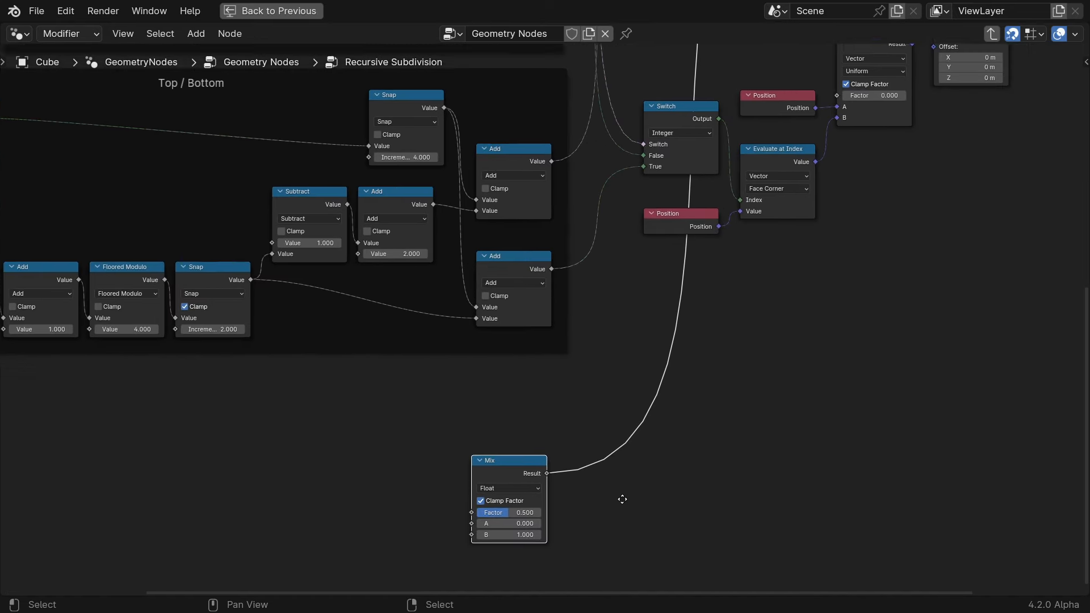
- Add a math Subtract node with first value 1 that takes the float Mix's Result as its second value
middle_click_drag(623, 499, 574, 495)
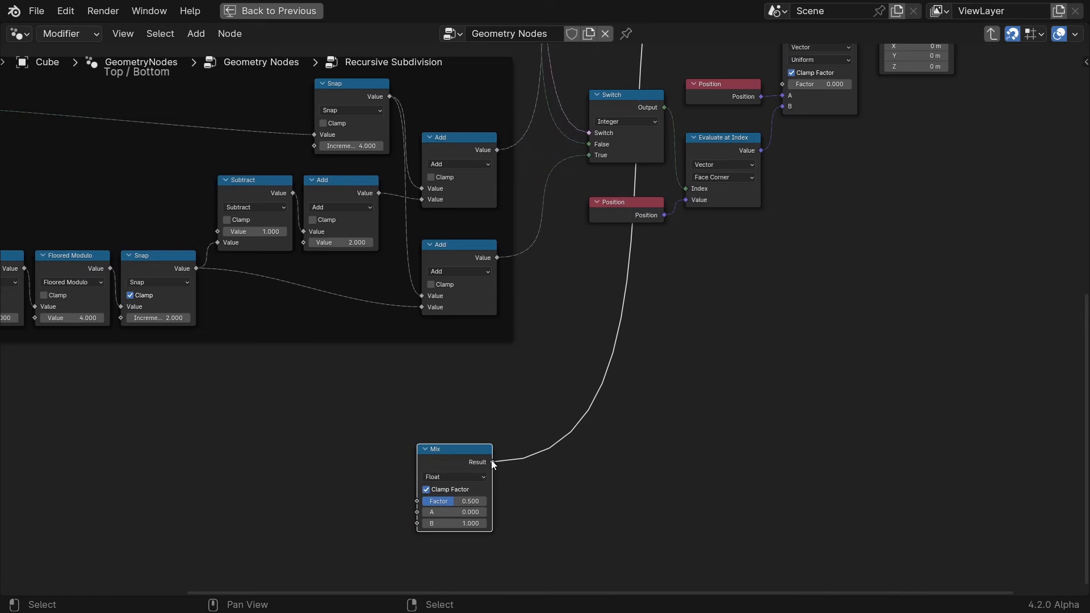
left_click_drag(492, 461, 563, 481)
type("subtr")
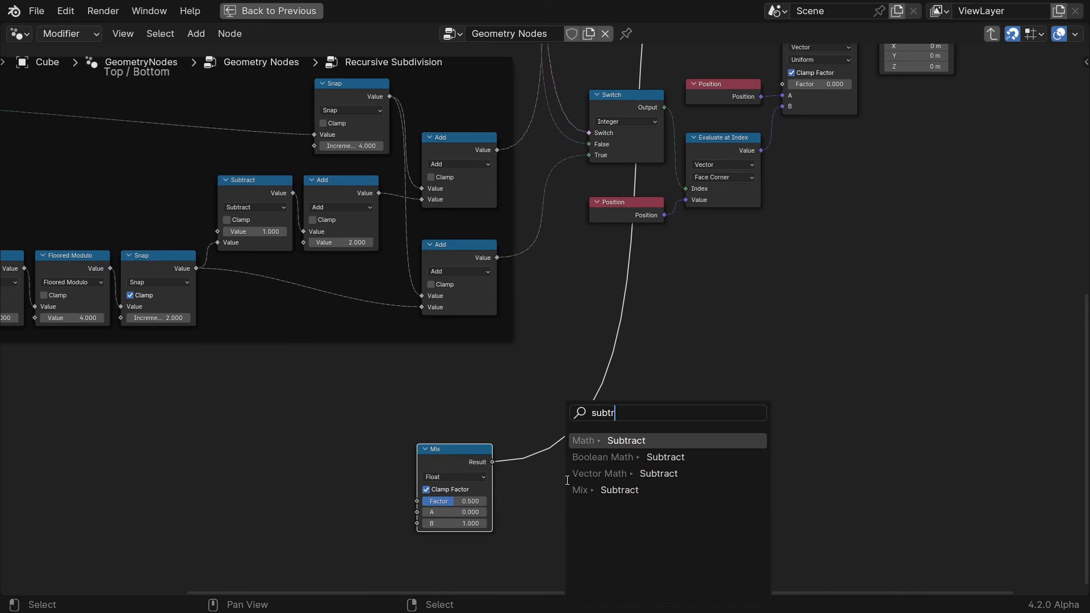
key("Return")
left_click(567, 481)
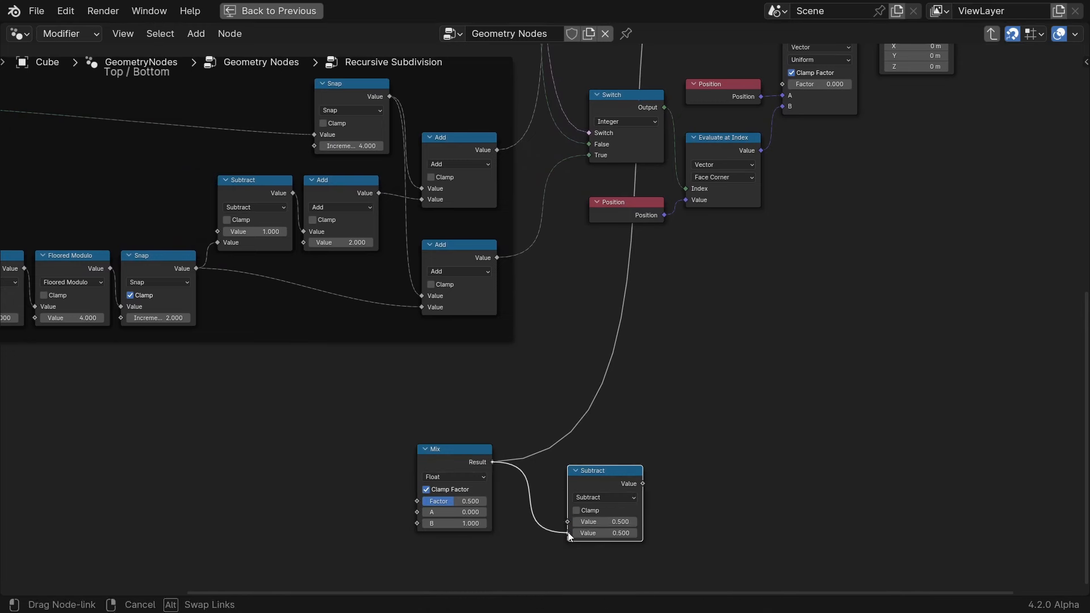
left_click_drag(569, 537, 568, 533)
left_click(605, 522)
type("1")
key("Return")
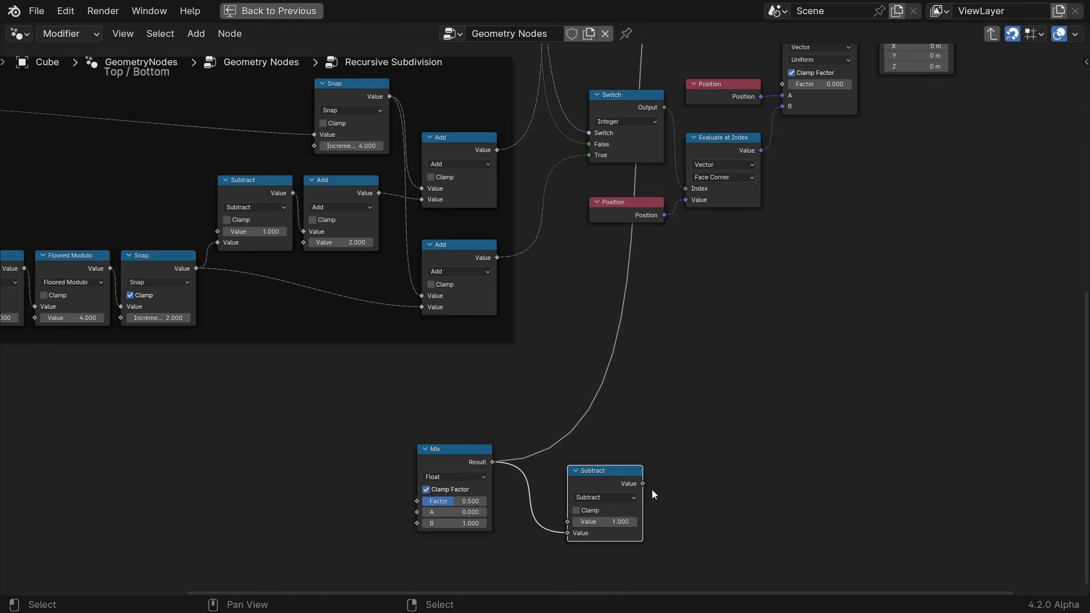
- Link the Subtract's output to the lower vector Mix's Factor, restore the split layout, and set the float Mix's Factor to 0.599
scroll(673, 480, "down", 2)
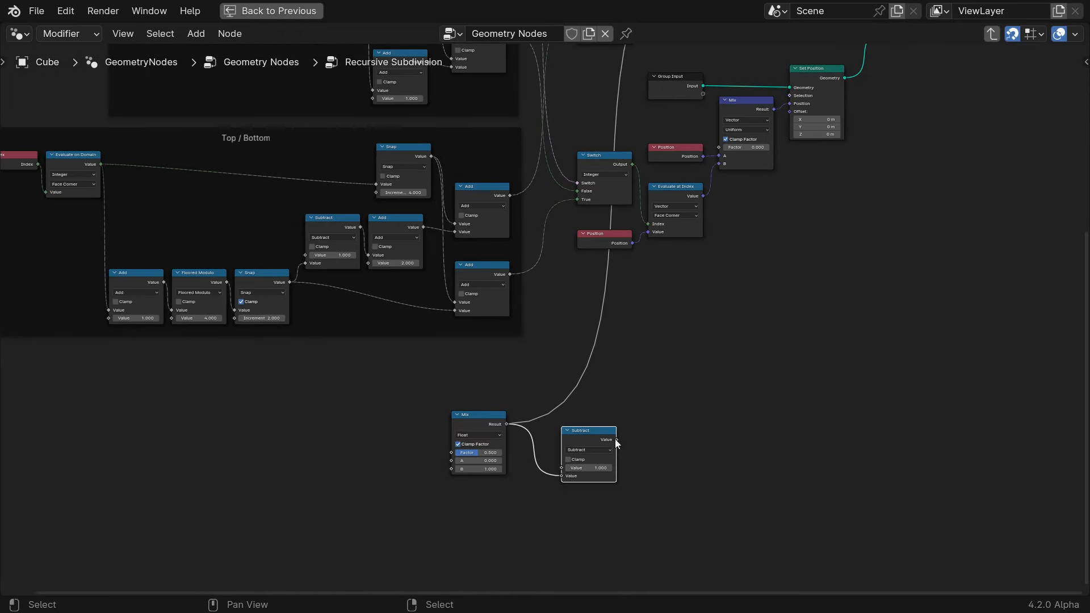
left_click_drag(616, 440, 722, 149)
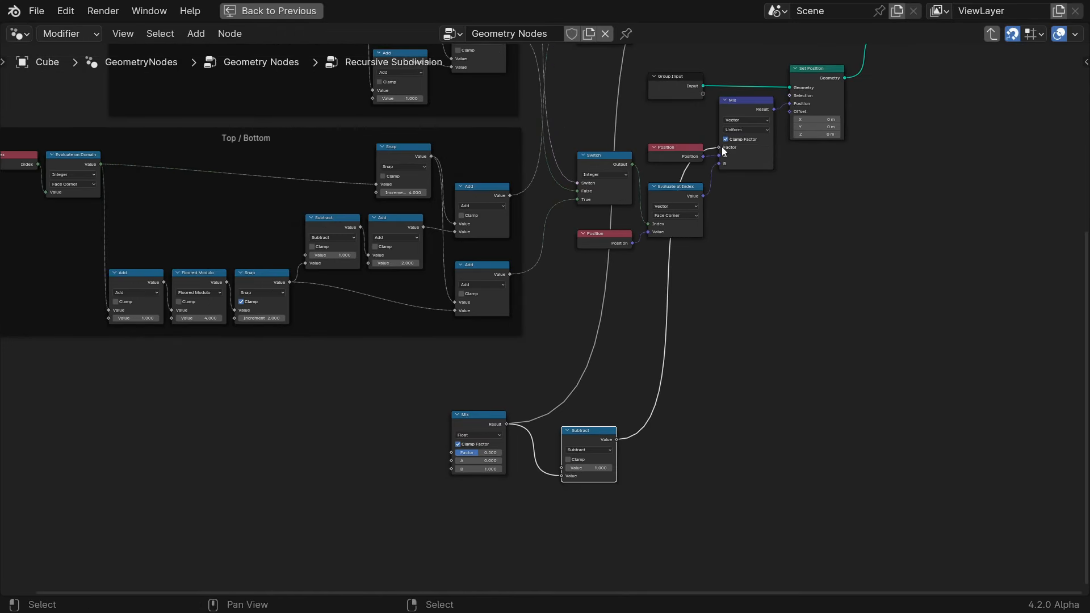
key("ctrl+space")
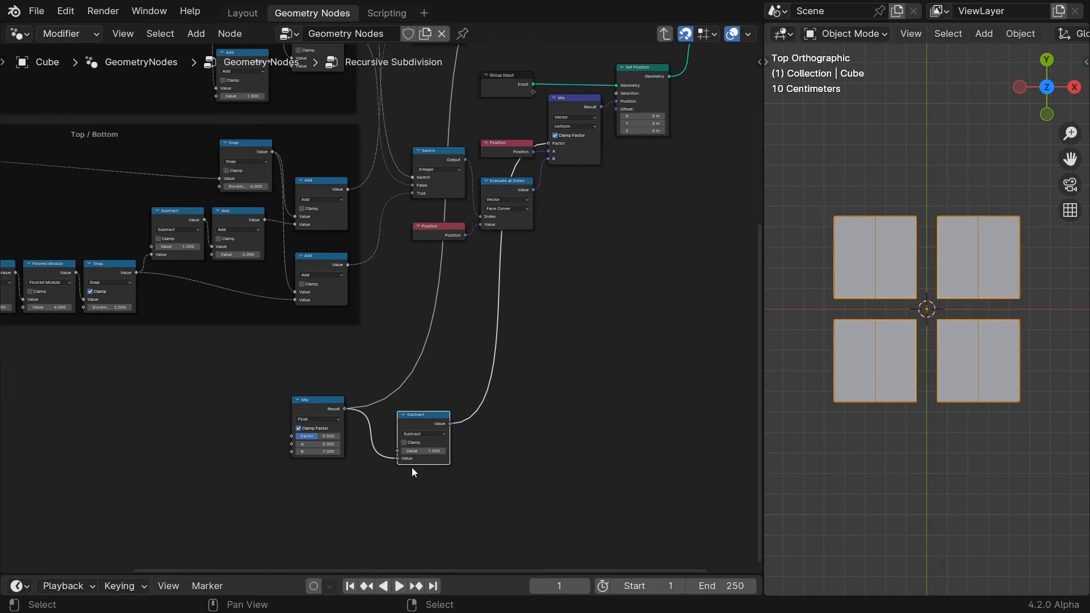
left_click_drag(311, 442, 348, 440)
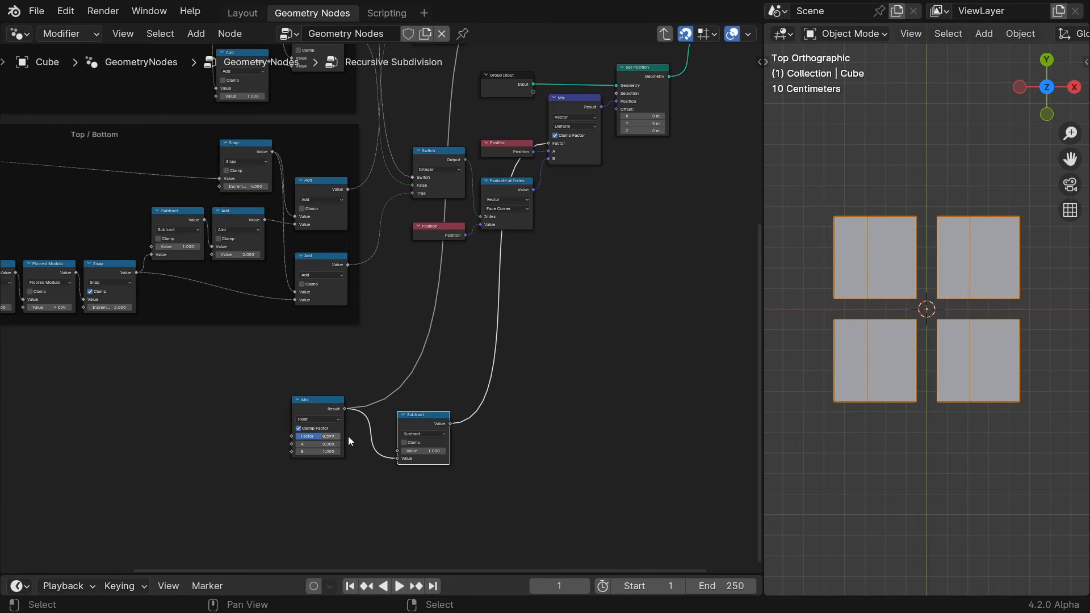
- Exit the node group, step its Iteration value up to 8 to check the alternating splits, and reset it to 0
key("alt+Tab")
key("Tab")
key("Home")
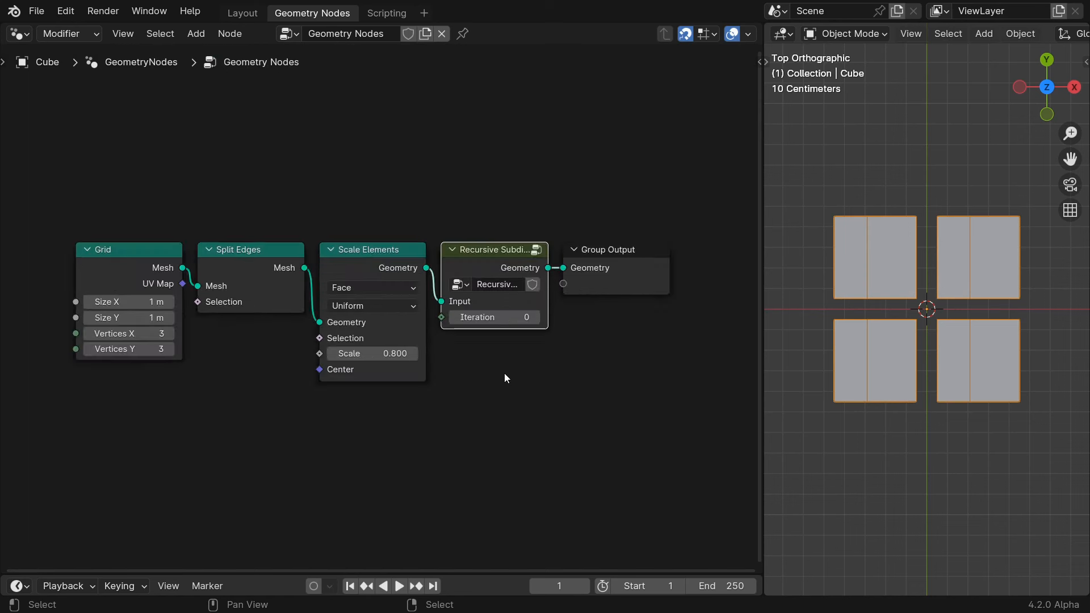
left_click(535, 318)
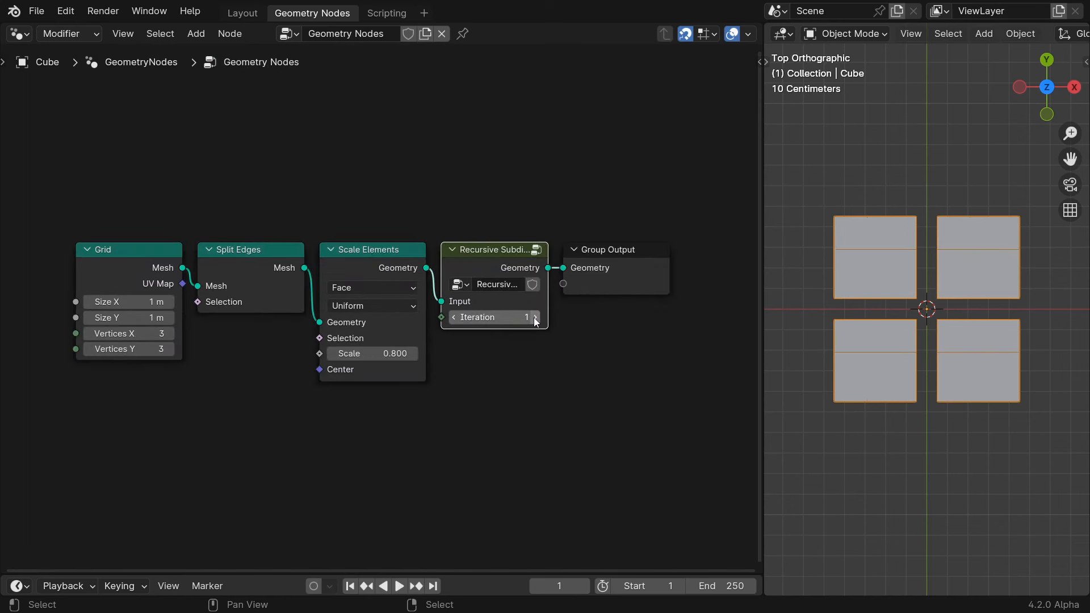
left_click(535, 318)
left_click(536, 318)
left_click(536, 318)
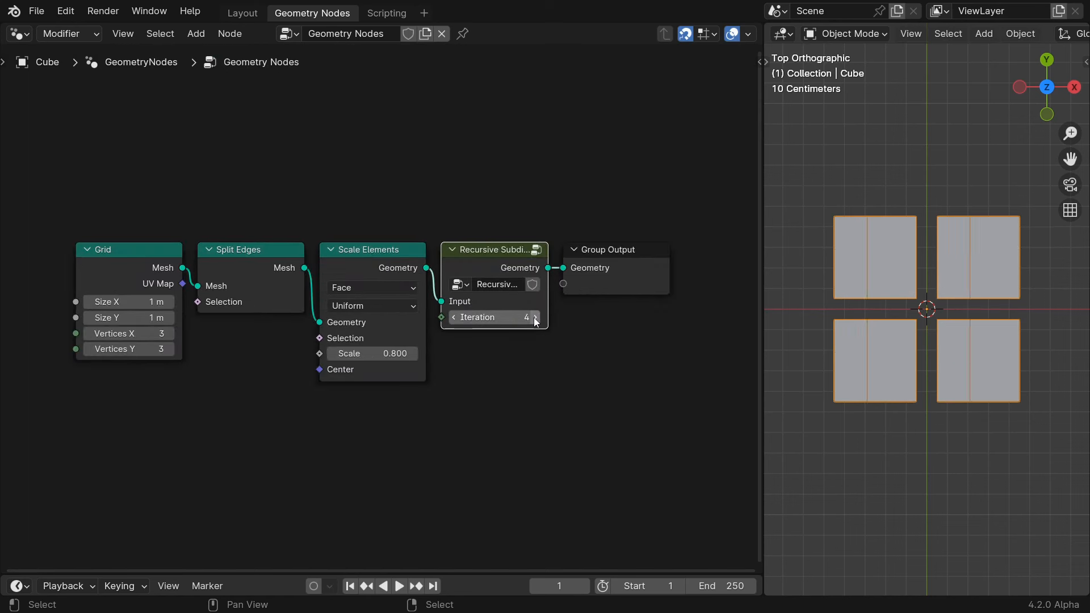
left_click(536, 318)
left_click(536, 318)
left_click(536, 318)
left_click(535, 318)
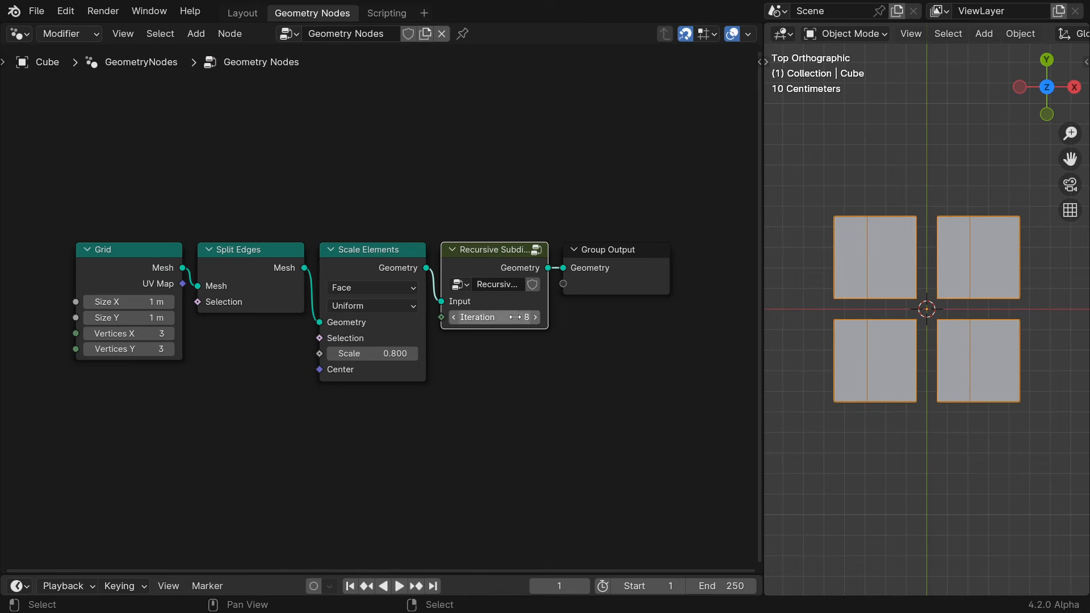
left_click(516, 317)
type("0")
key("Return")
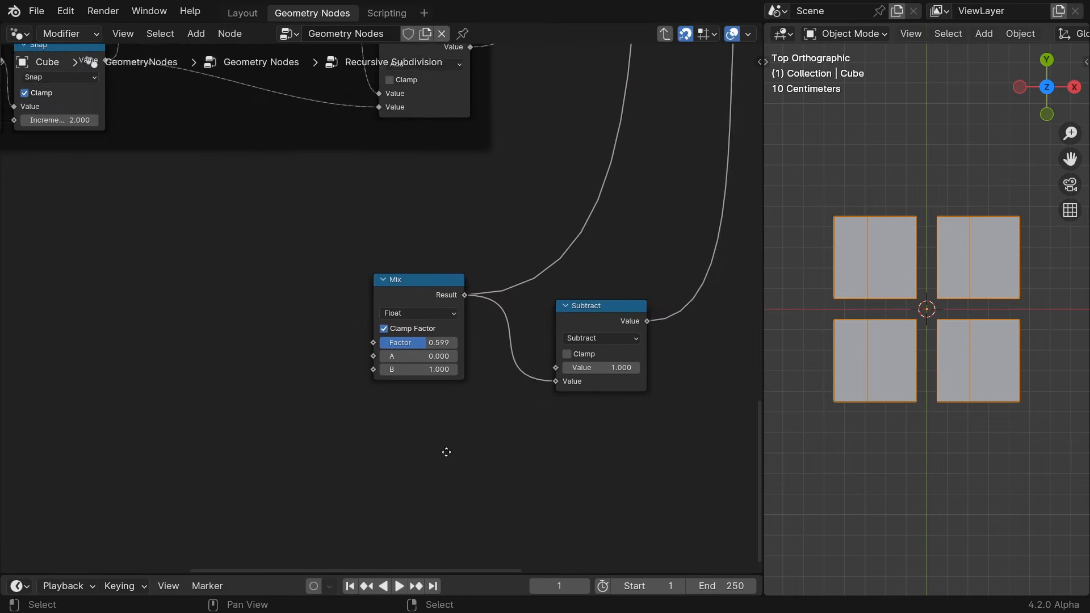
- Inside the Recursive Subdivision group, add a Noise Texture whose Fac output feeds the float Mix's Factor
middle_click_drag(446, 453, 533, 421)
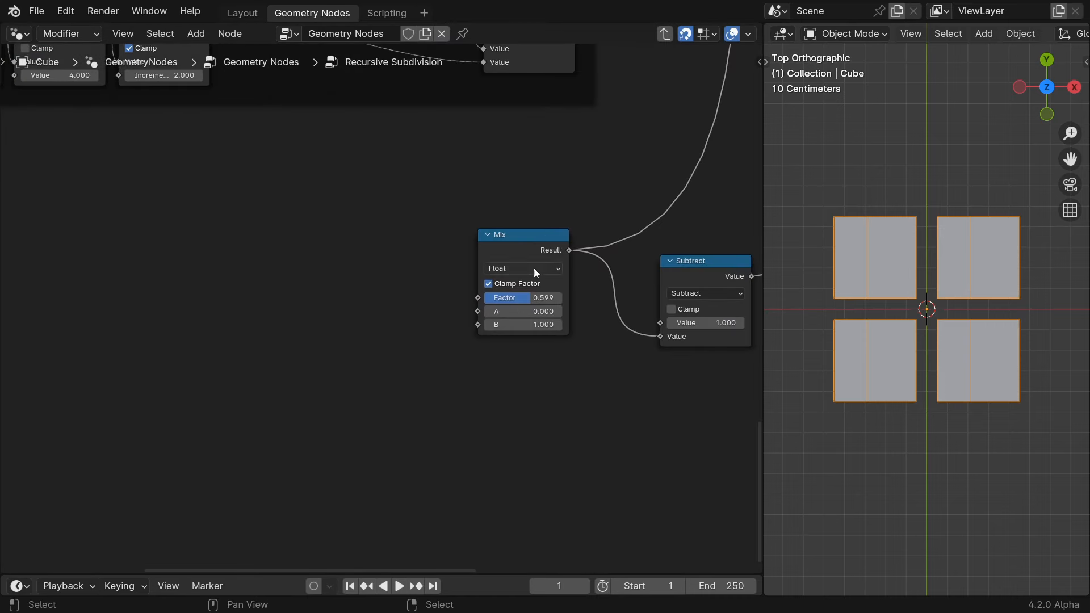
left_click_drag(479, 298, 411, 295)
type("noise")
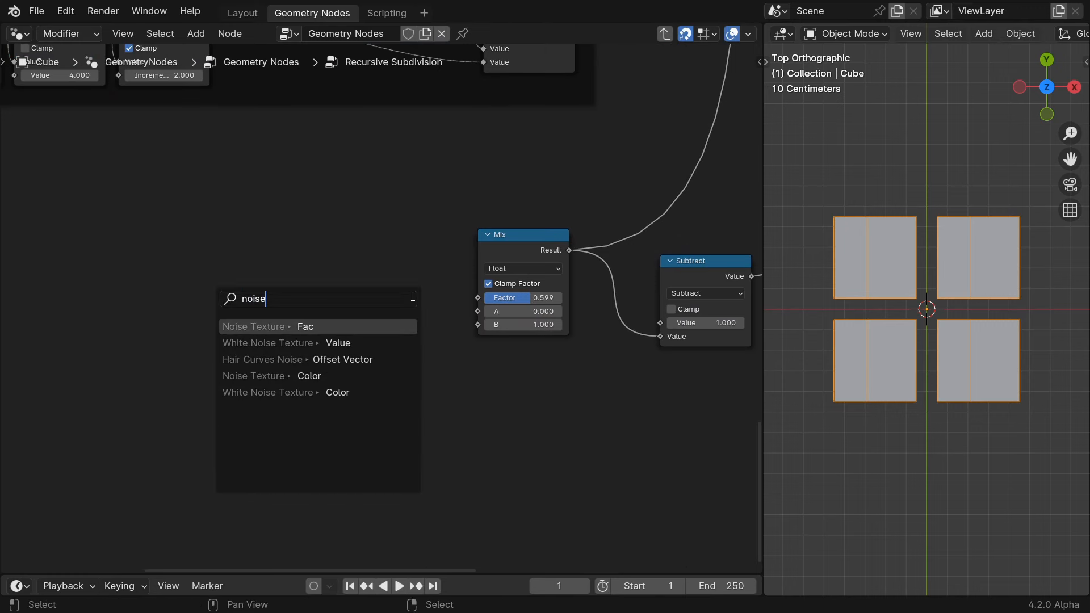
left_click(291, 329)
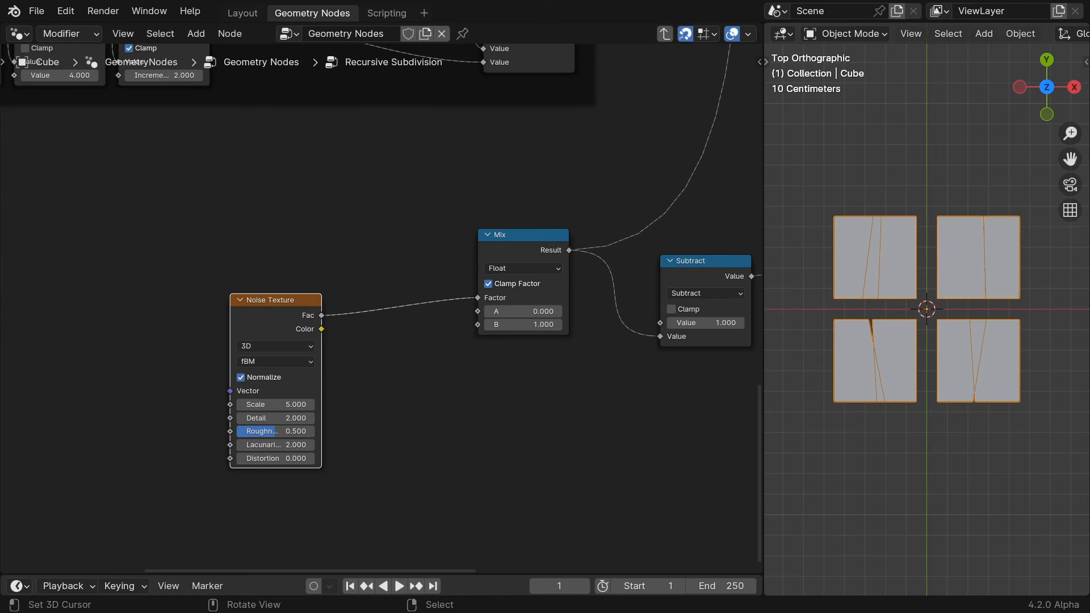
- Insert an Evaluate on Domain node between the Noise Texture and the float Mix, set to the Face domain
left_click_drag(320, 318, 334, 309)
type("domain")
key("Return")
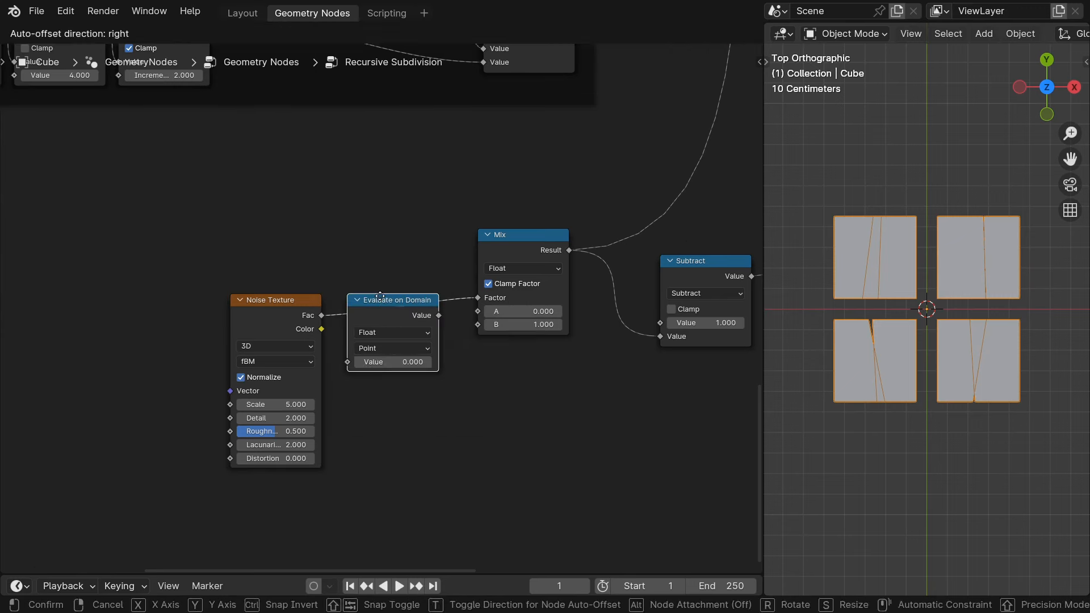
left_click(335, 309)
left_click(404, 349)
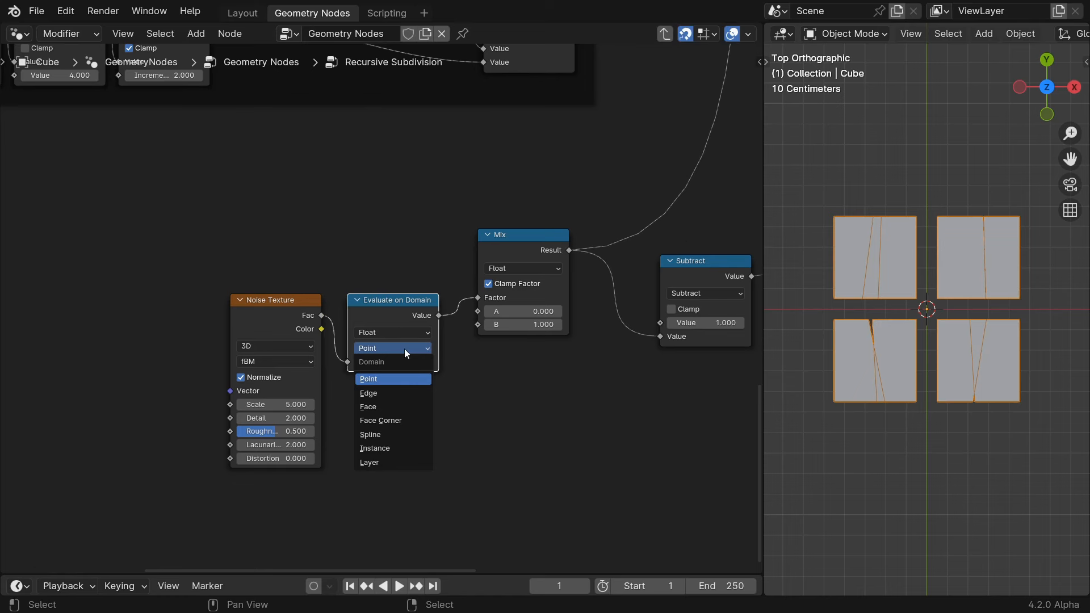
left_click(396, 404)
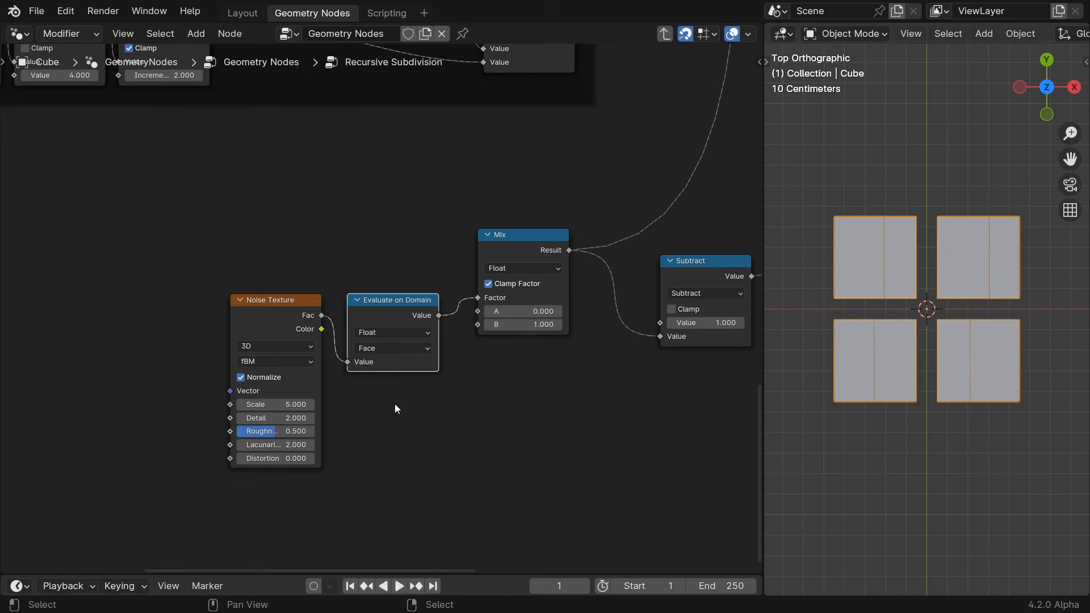
- Set the Noise Texture type to Hybrid Multifractal and insert a math Add of 0.5 before Evaluate on Domain
left_click(293, 361)
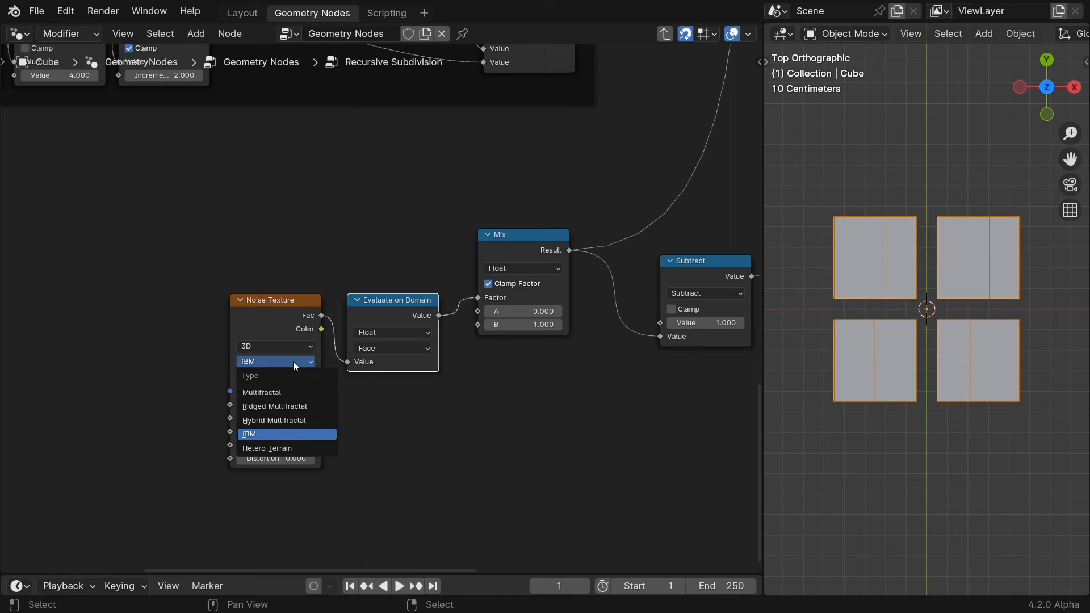
left_click(303, 419)
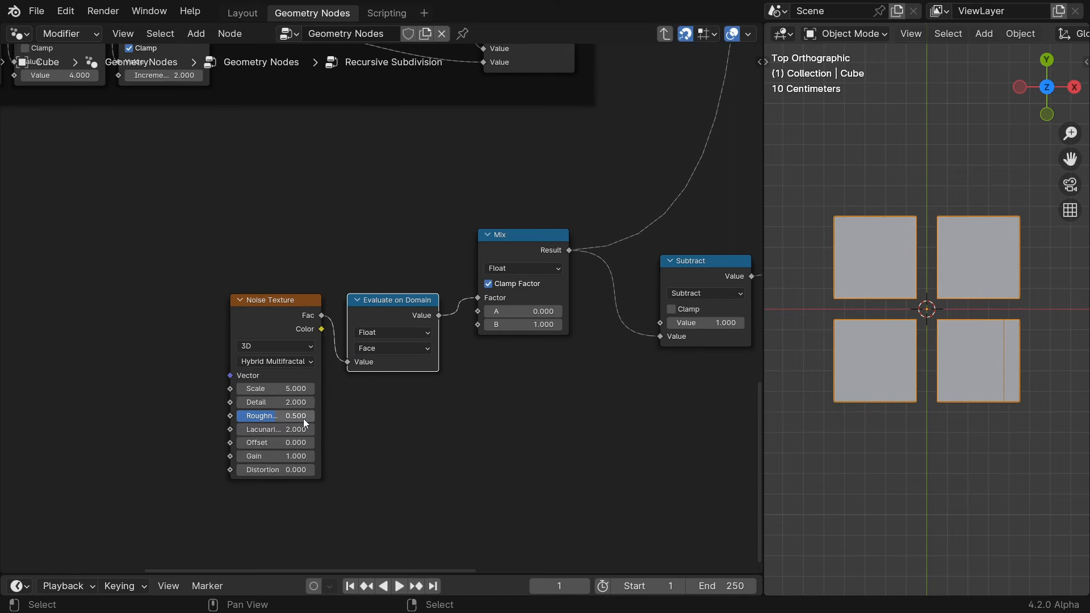
left_click_drag(288, 300, 243, 304)
type("add")
key("Return")
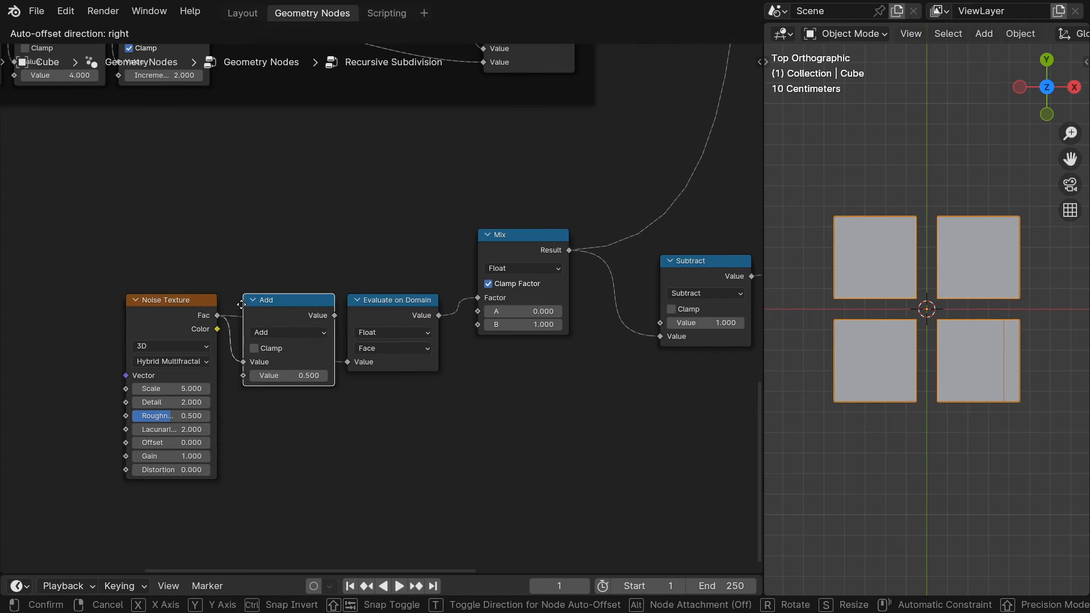
left_click(241, 304)
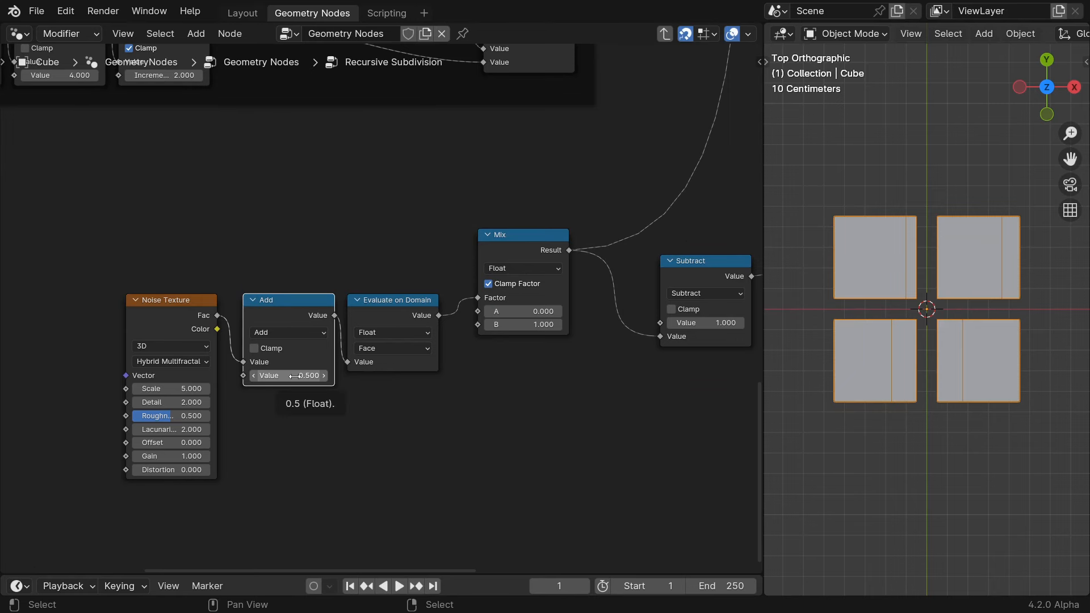
- Add a Position node that feeds the Noise Texture's Vector input
middle_click_drag(263, 428, 553, 361)
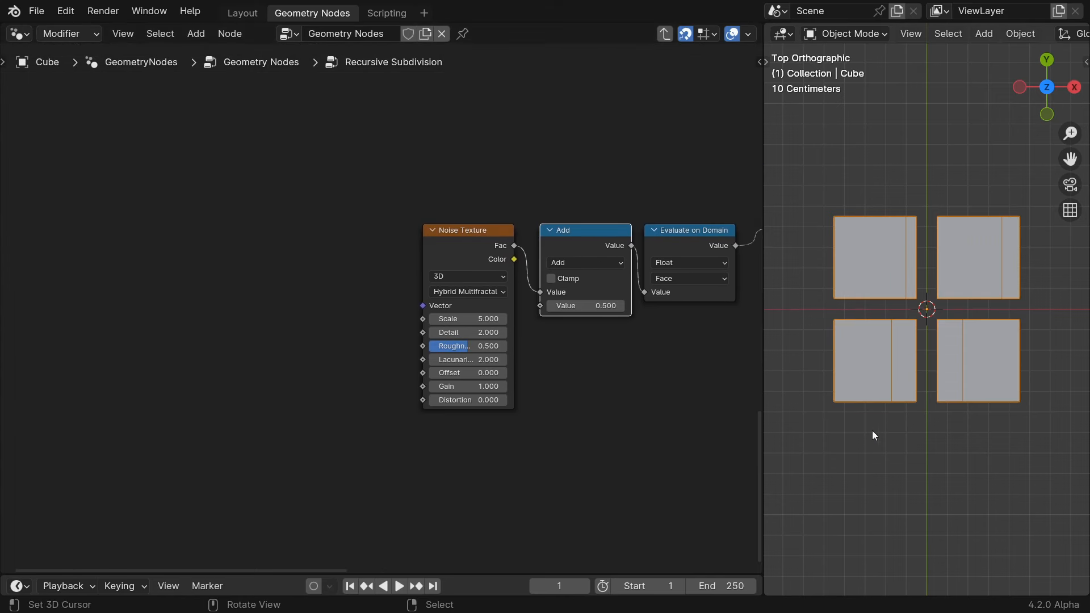
left_click(459, 235)
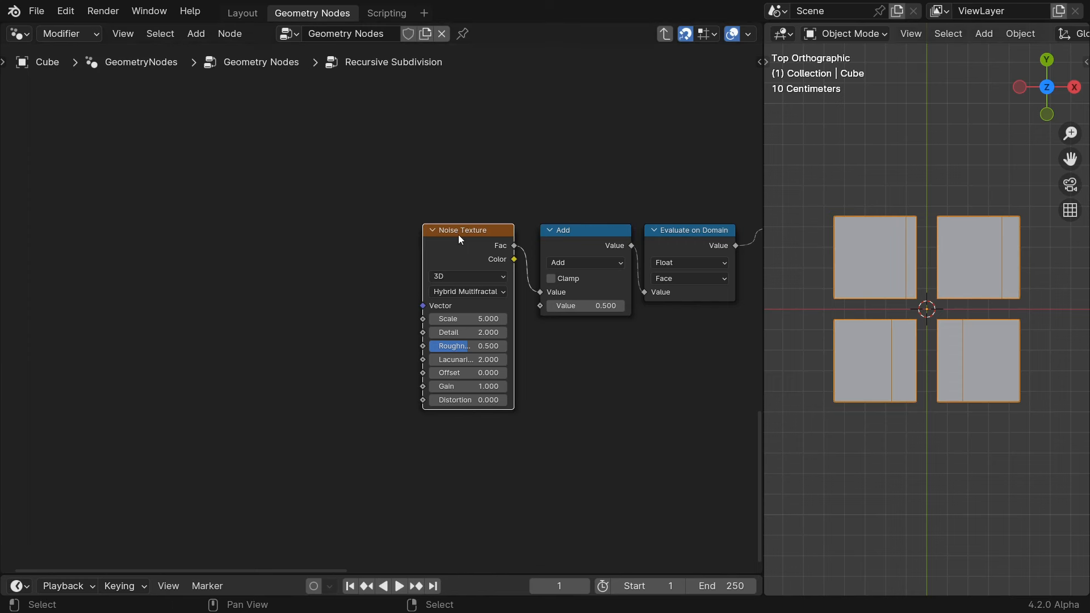
mouse_move(422, 306)
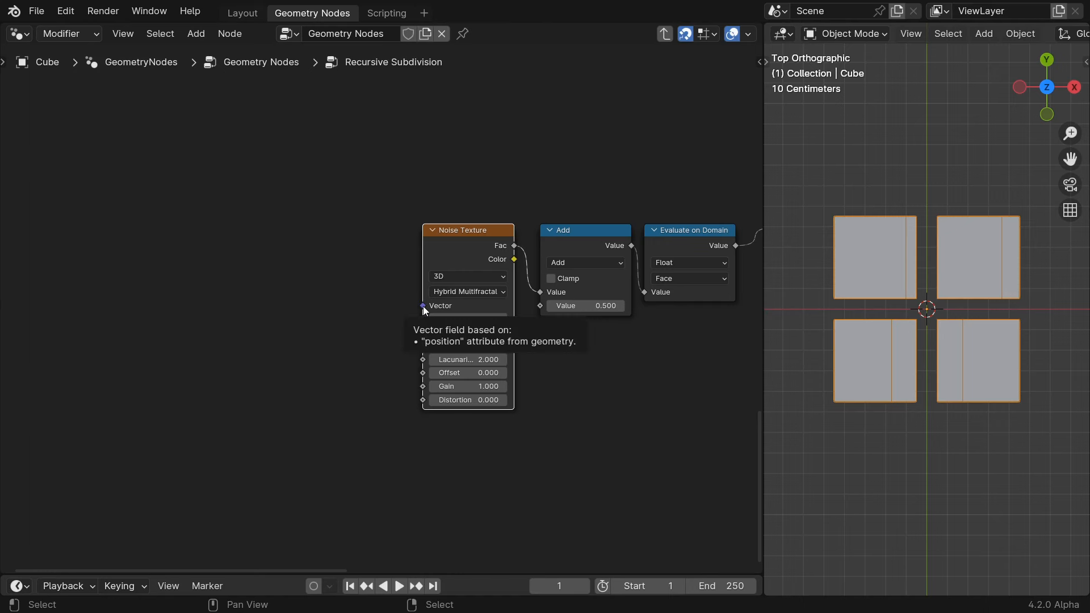
left_click_drag(424, 305, 211, 301)
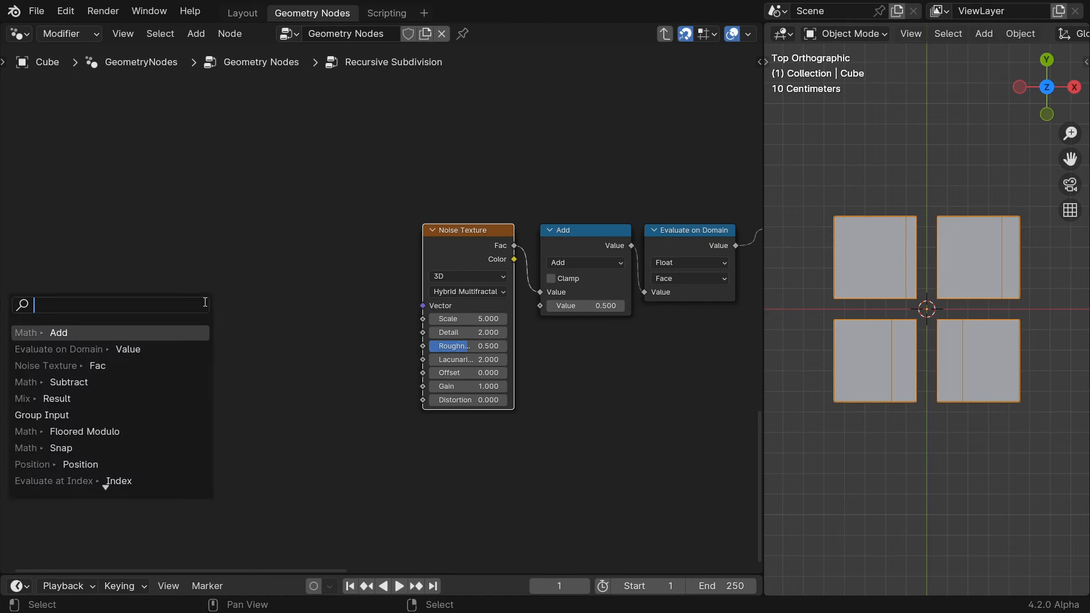
type("pos")
key("Return")
left_click(226, 297)
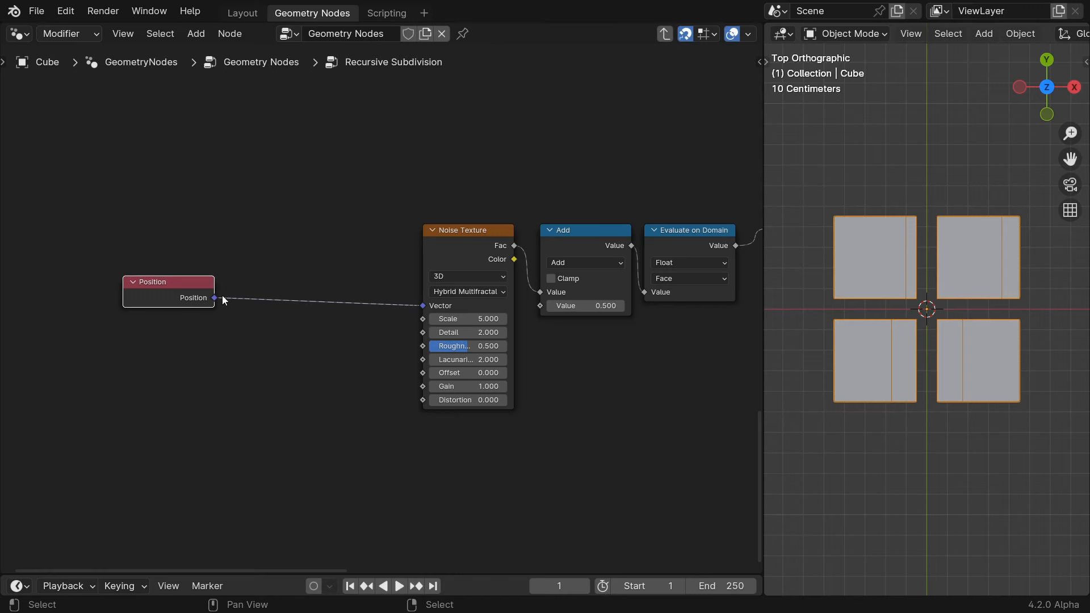
- Insert a Rotate Vector node between the Position node and the Noise Texture's Vector input
left_click_drag(223, 300, 240, 291)
type("rota")
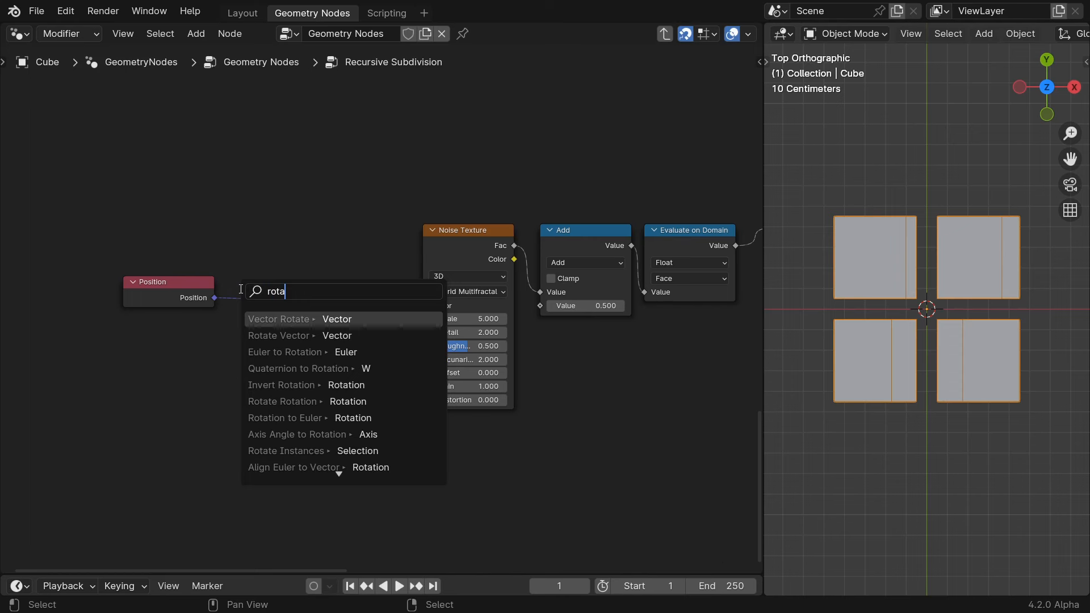
type("te")
key("Return")
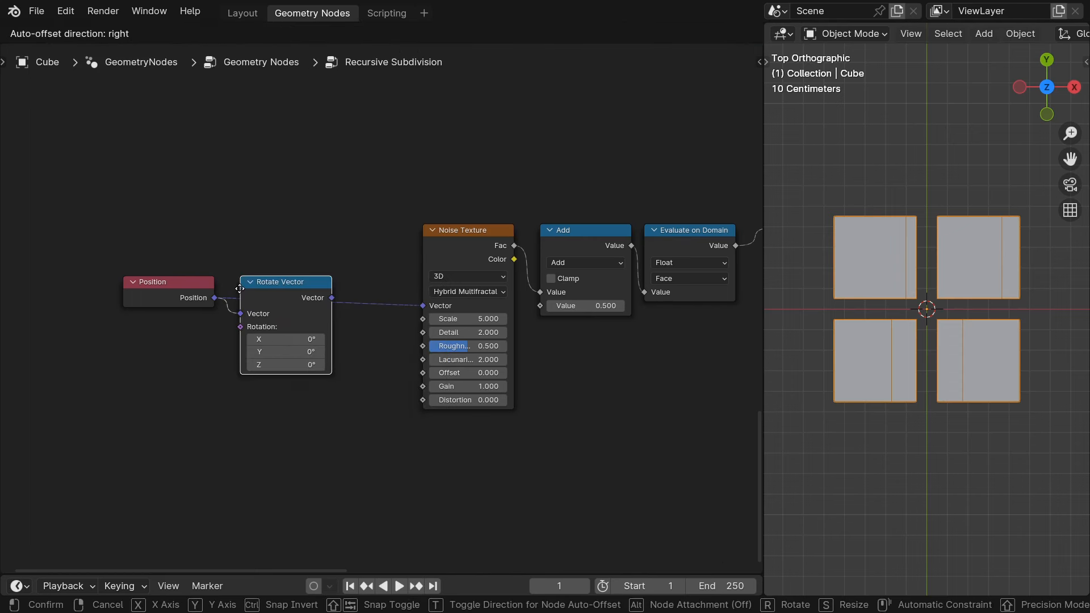
left_click(240, 288)
left_click_drag(331, 297, 417, 309)
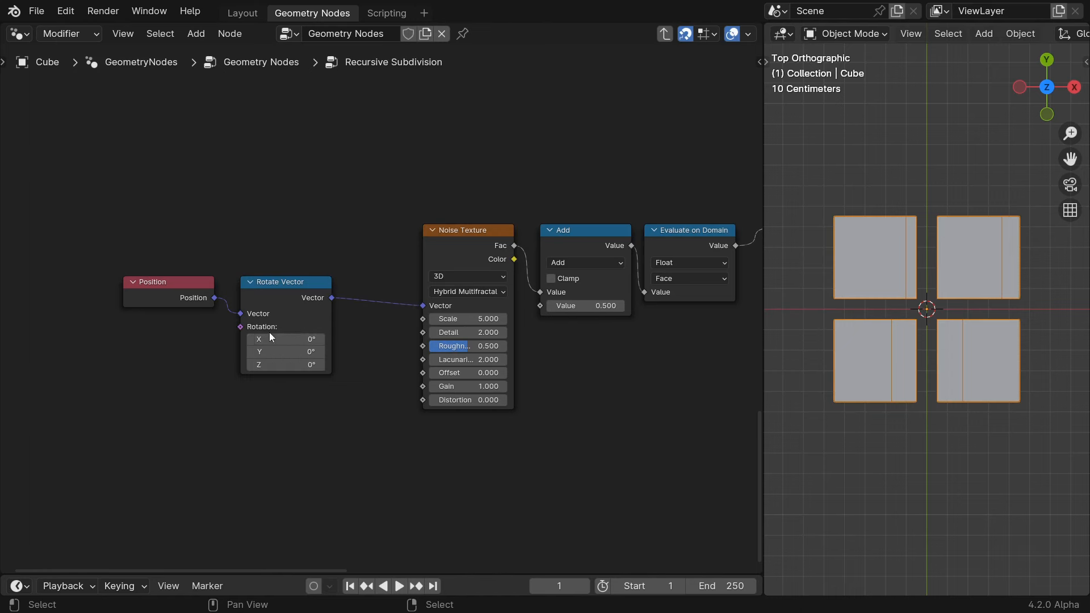
- Add a Combine XYZ node that feeds the Rotate Vector's Rotation input
left_click_drag(240, 326, 193, 338)
type("cim")
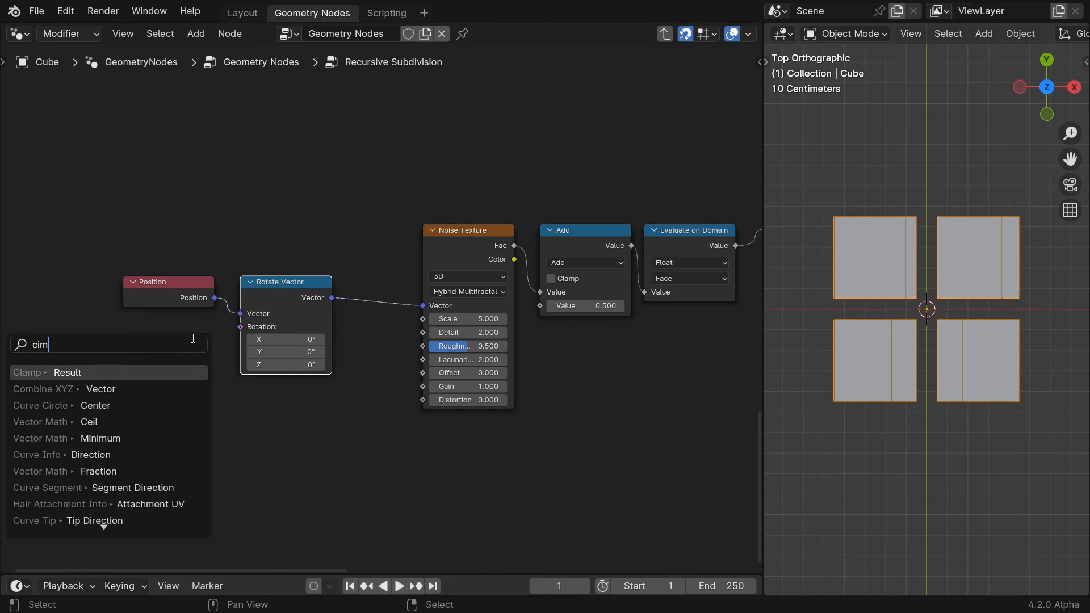
type("bi")
key("Return")
left_click(215, 337)
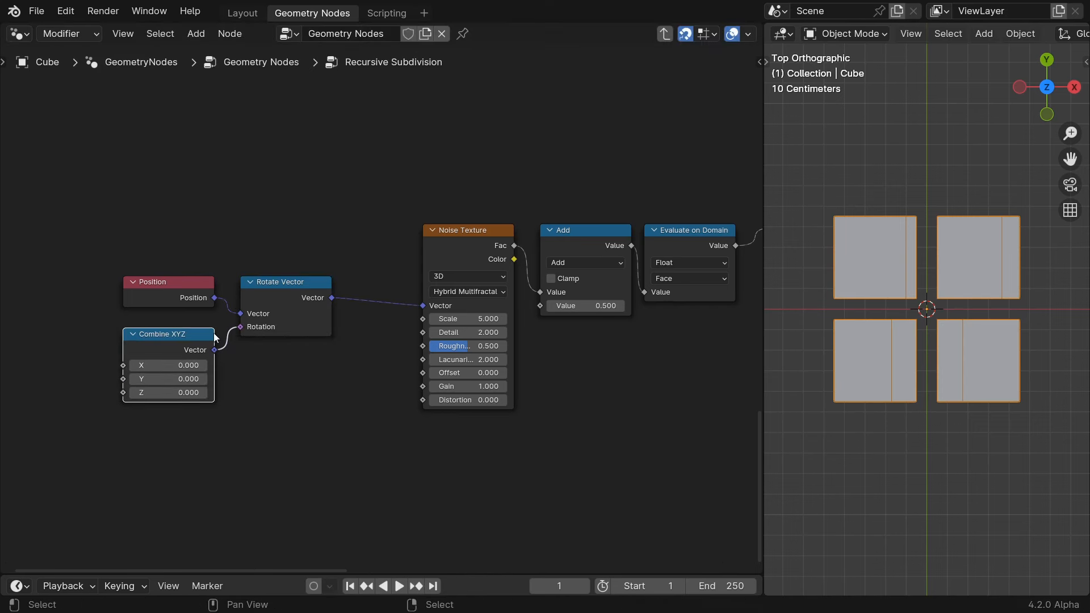
- Add a Map Range node whose Result feeds the X input of the Combine XYZ node
middle_click_drag(144, 429, 447, 379)
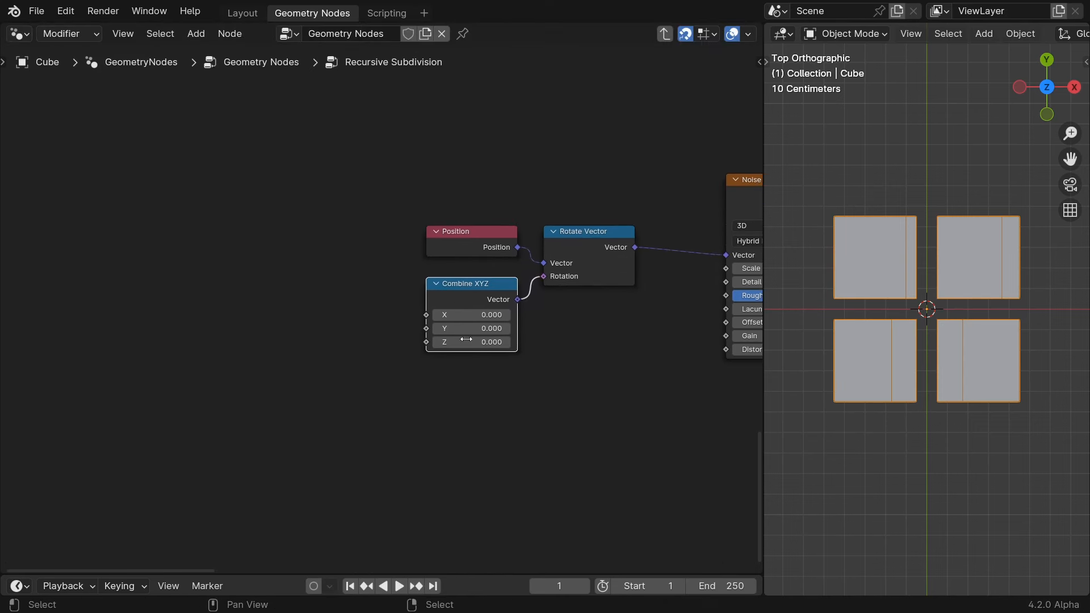
left_click_drag(427, 315, 383, 315)
type("range")
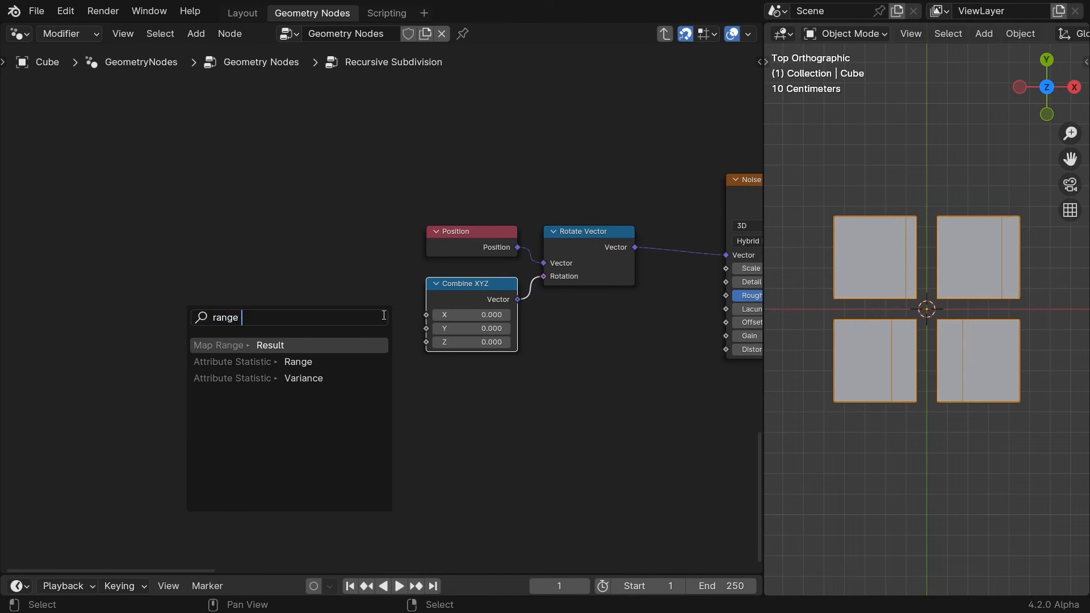
key("Return")
left_click(397, 285)
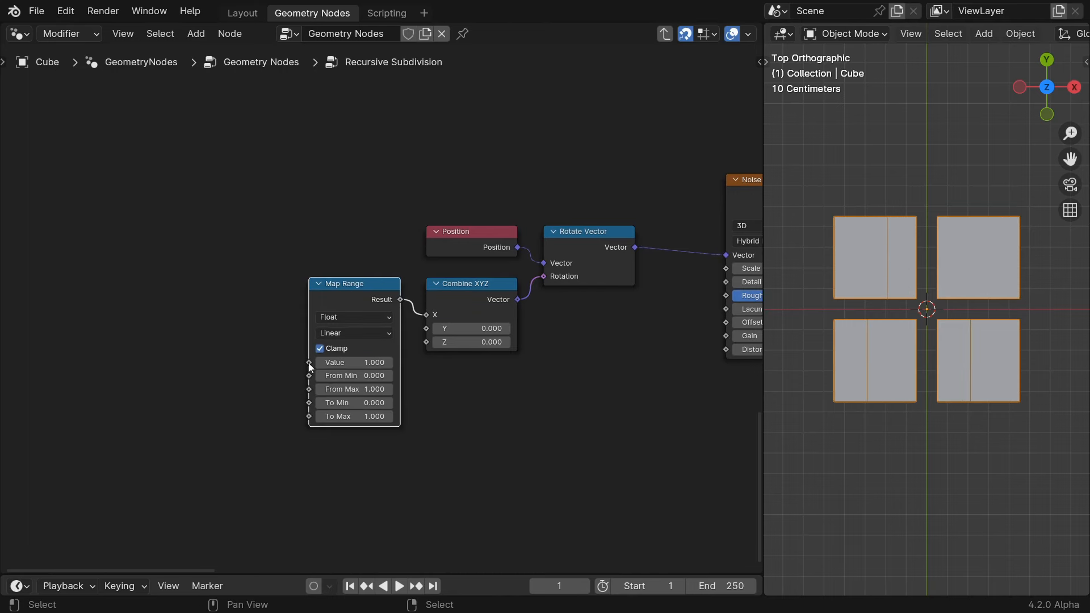
- Add a Scene Time node whose Frame output feeds the Map Range's Value input
left_click_drag(308, 362, 269, 364)
type("frame")
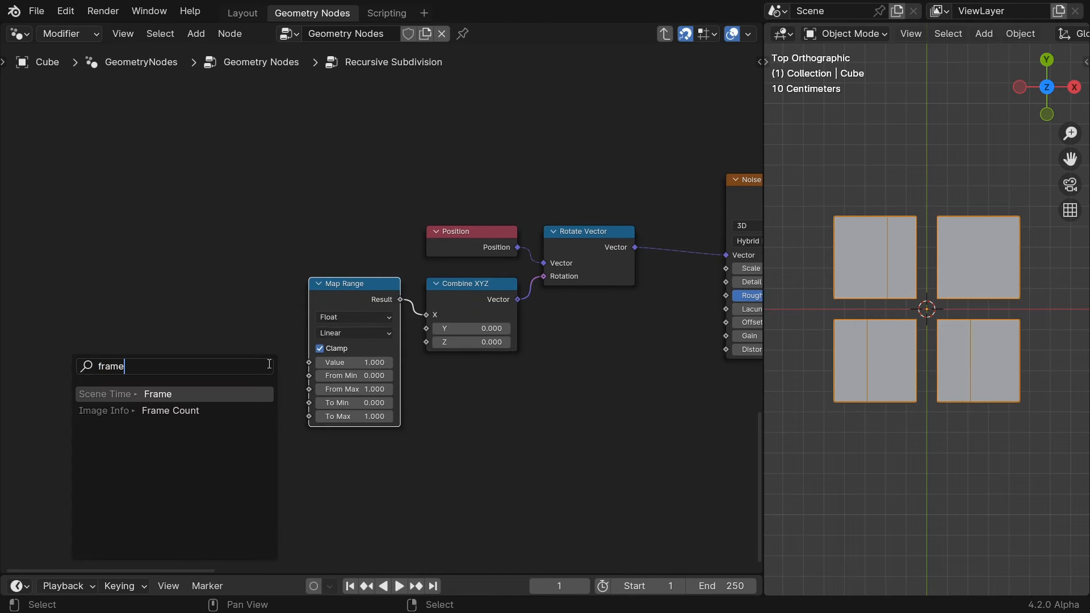
key("Return")
left_click(271, 359)
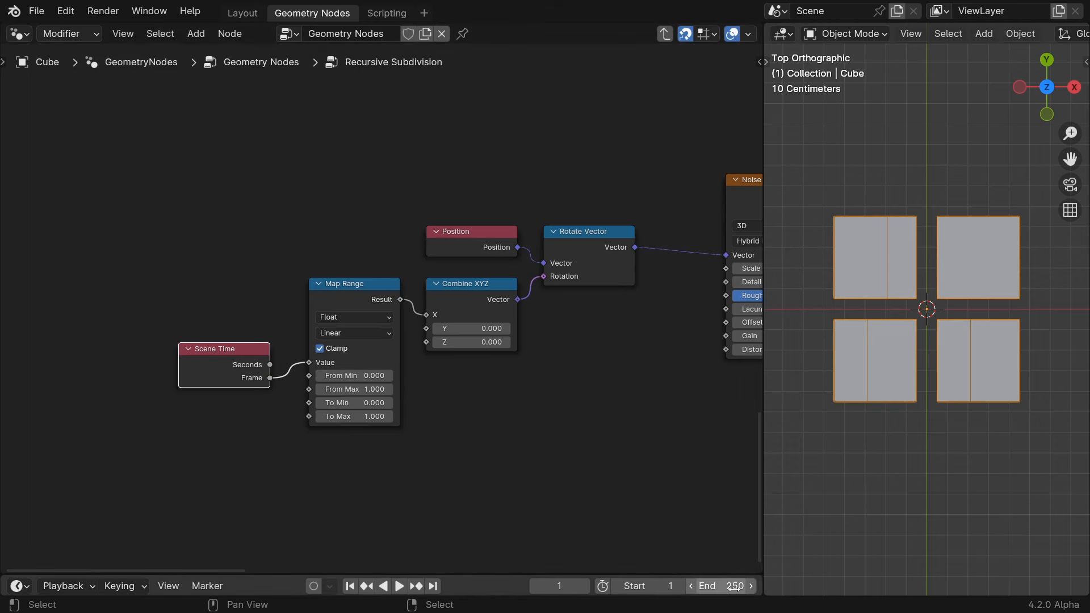
- Set the Map Range's From Max to 250 and its To Max to tau
left_click(365, 391)
type("250")
key("Return")
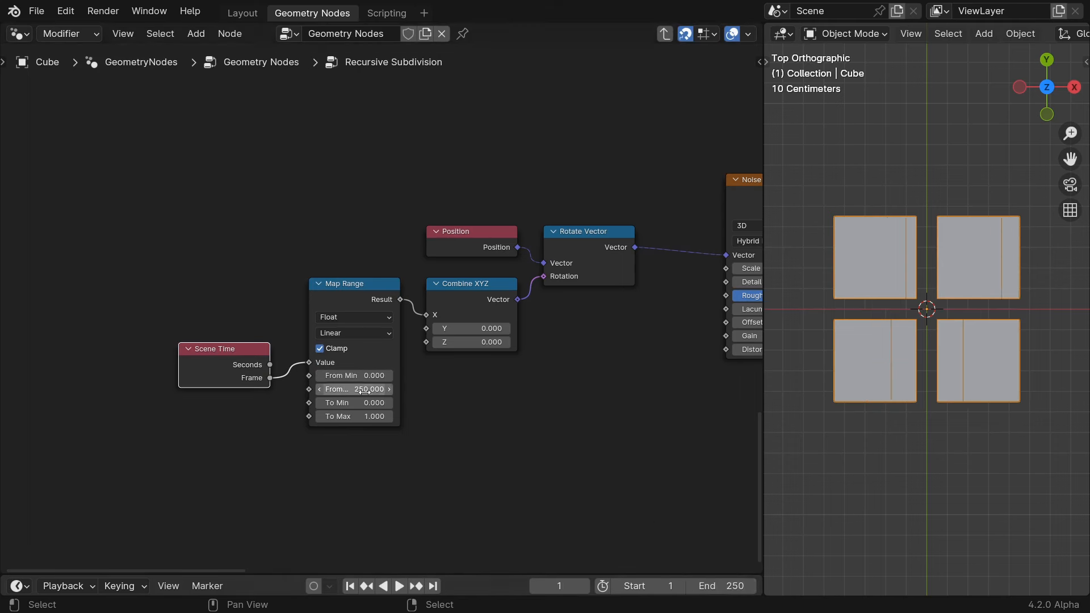
left_click(373, 417)
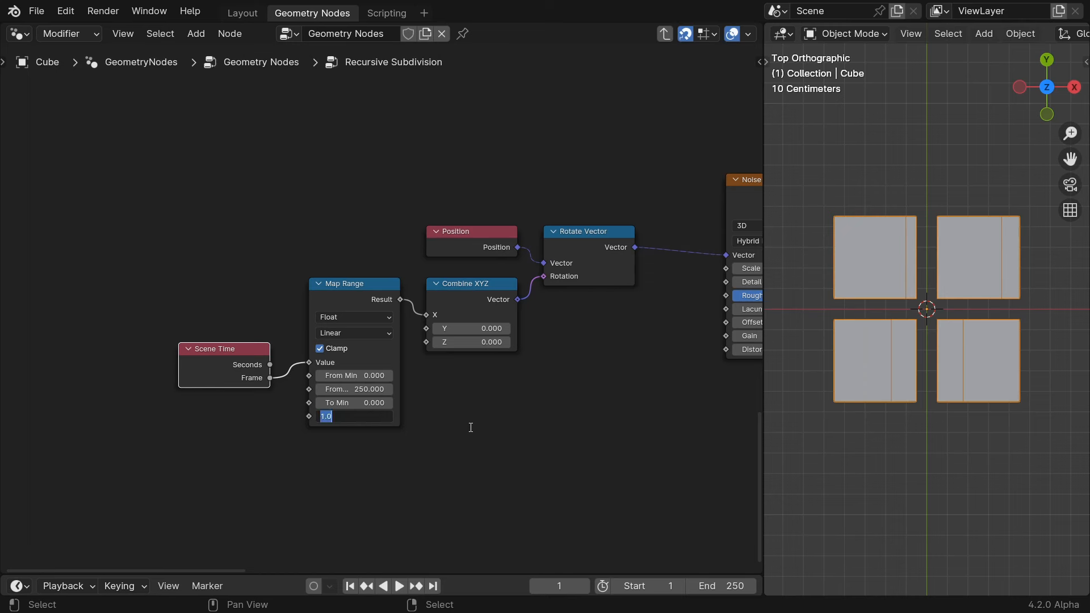
type("tau")
key("Return")
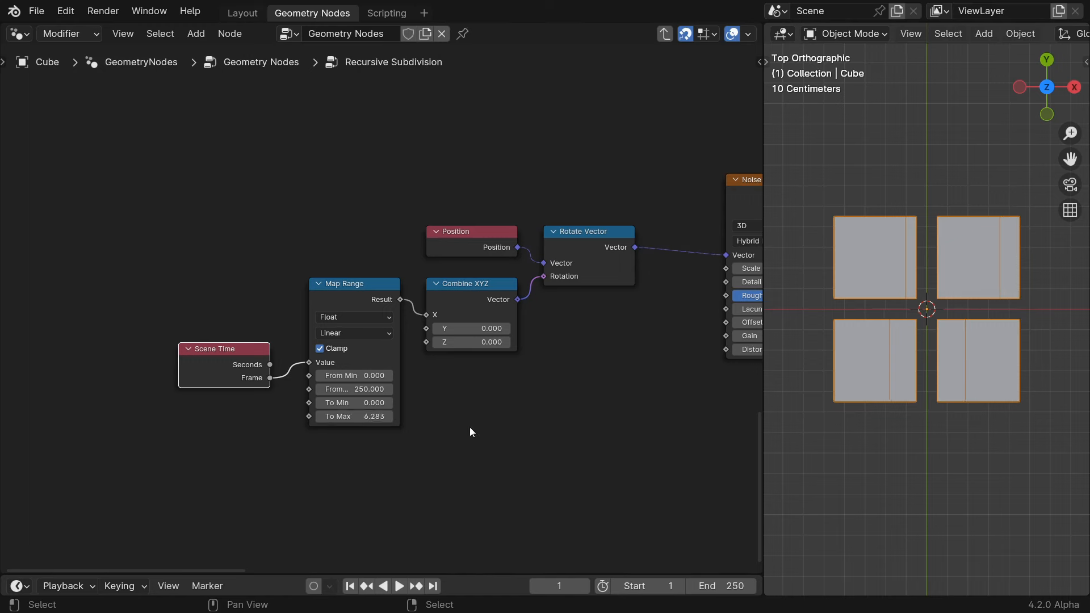
- Play the animation to check the moving split lines, stop it and return to frame 1
left_click(400, 587)
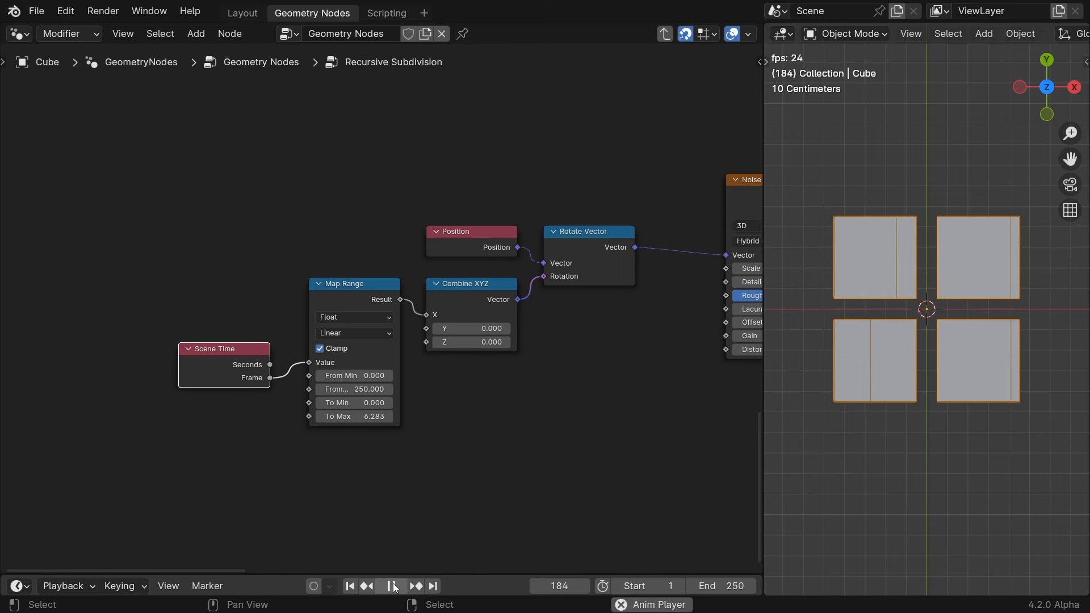
left_click(396, 588)
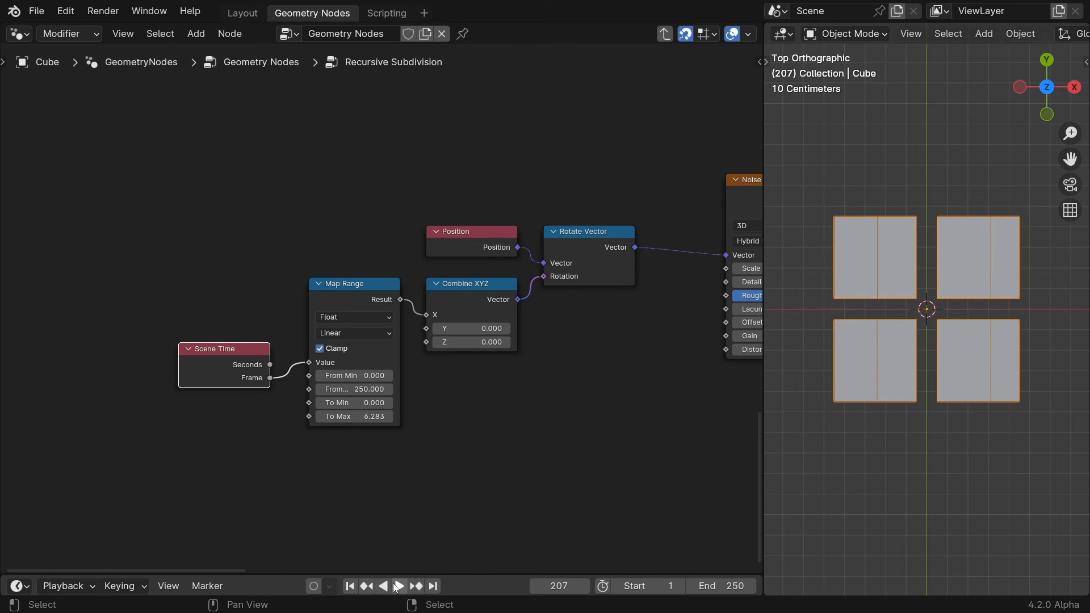
key("shift+Left")
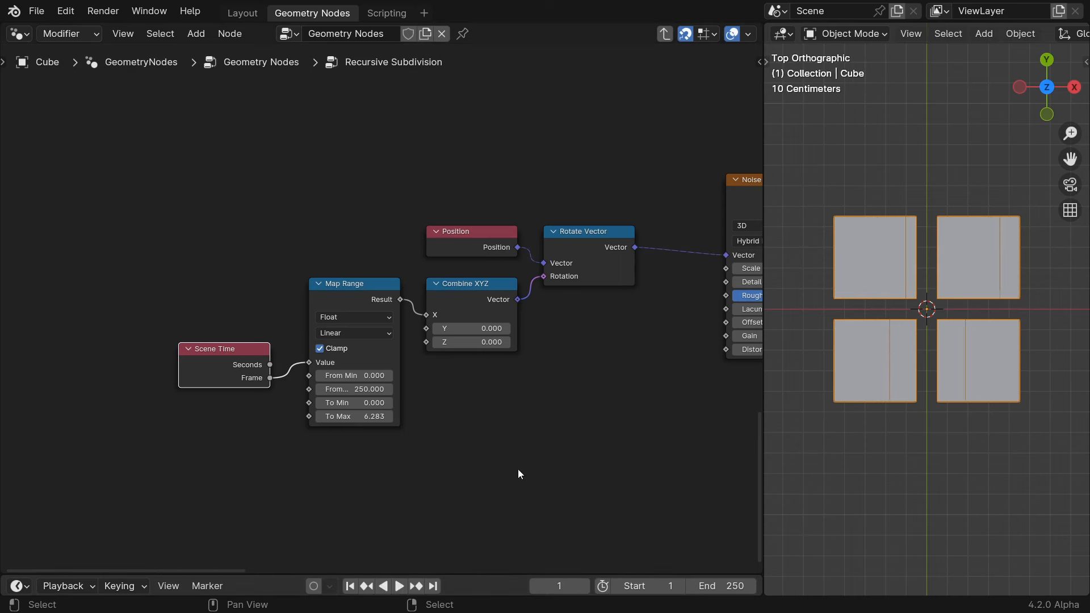
- Leave the node group and wrap the Recursive Subdivision node in a Repeat zone between Scale Elements and Group Output
key("Tab")
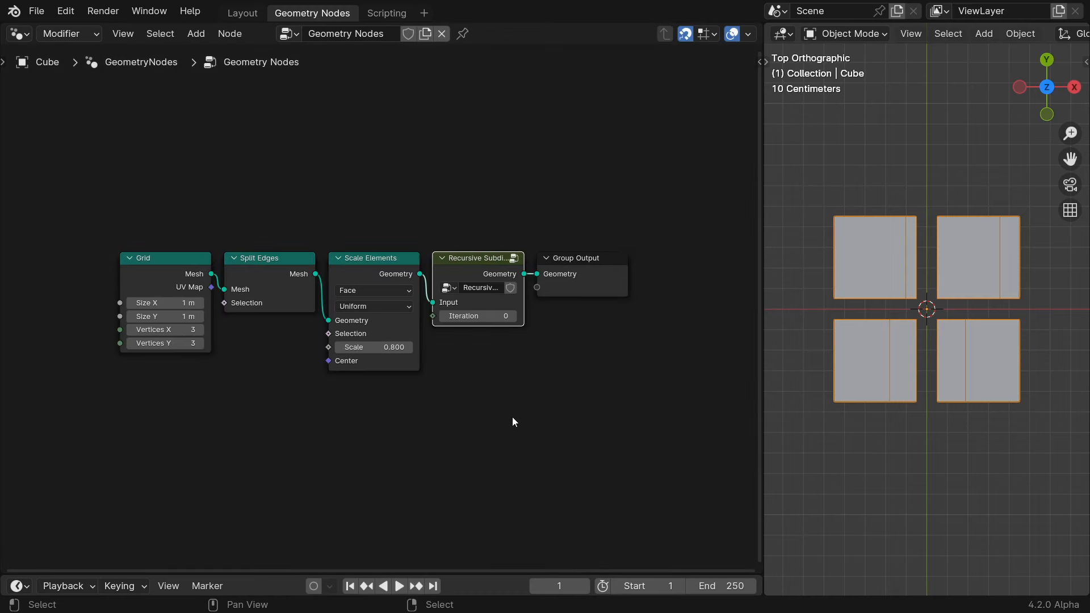
left_click(513, 417)
key("shift+a")
type("repeat")
key("Return")
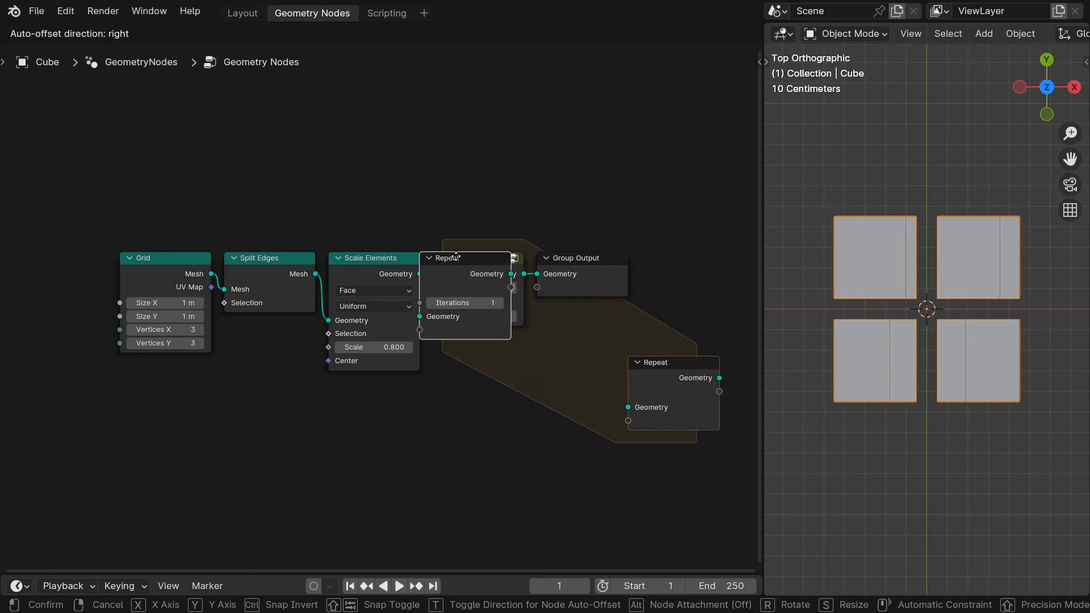
left_click(464, 241)
left_click_drag(659, 365, 662, 258)
middle_click_drag(640, 406, 532, 397)
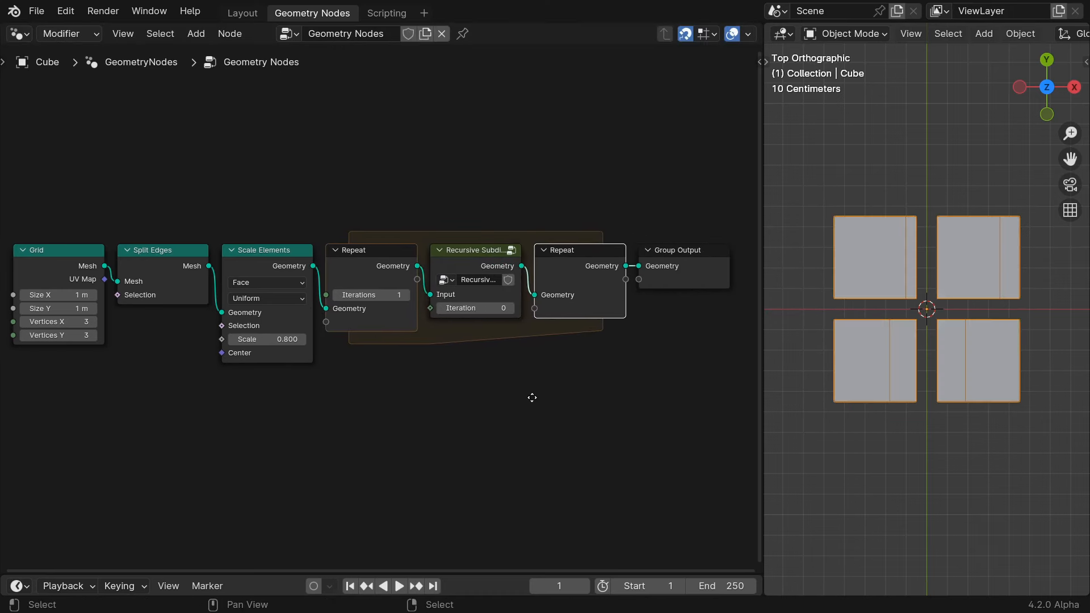
- Expose Iteration in the Repeat zone and feed it through a math Add of 1 into the zone's closing node
left_click_drag(431, 310, 457, 355)
left_click(472, 373)
left_click(488, 430)
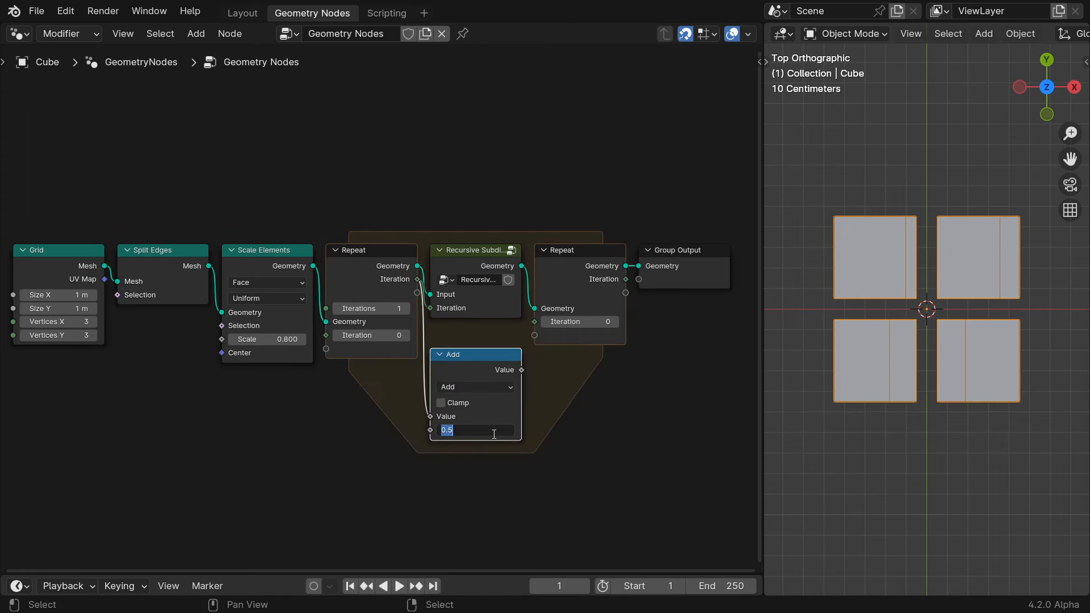
type("1")
key("Return")
left_click_drag(521, 369, 534, 322)
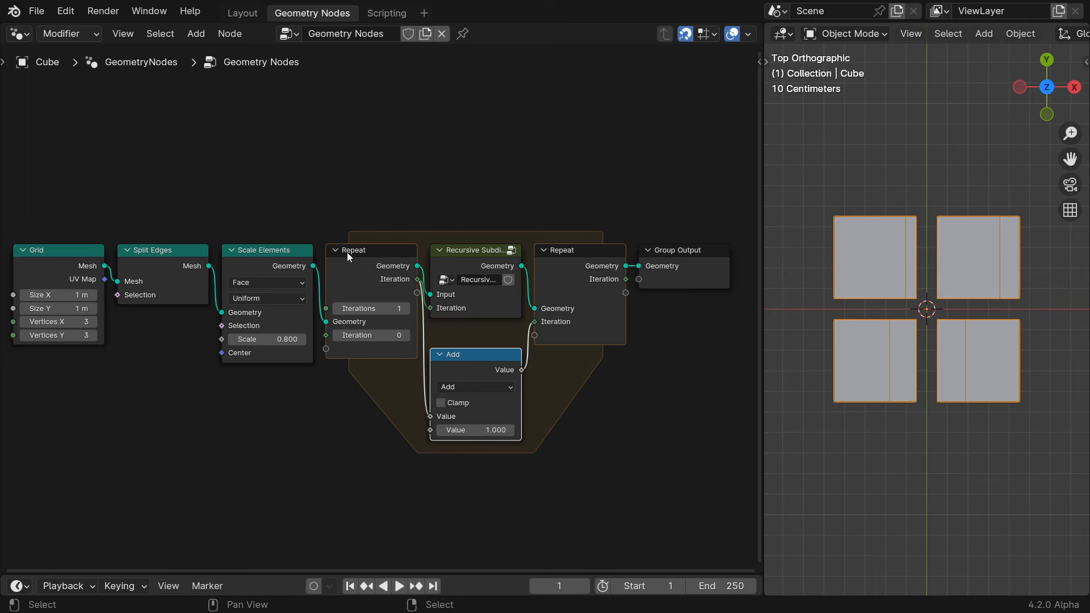
- Mute the Scale Elements node and set the Grid's Vertices X and Vertices Y to 2
left_click(281, 356)
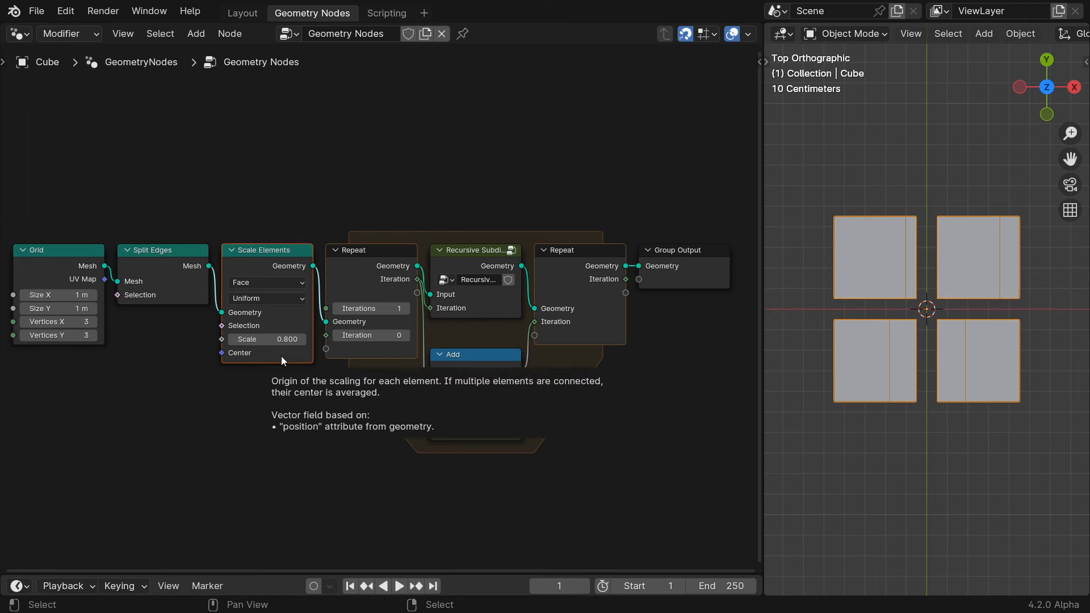
key("m")
left_click_drag(83, 319, 74, 333)
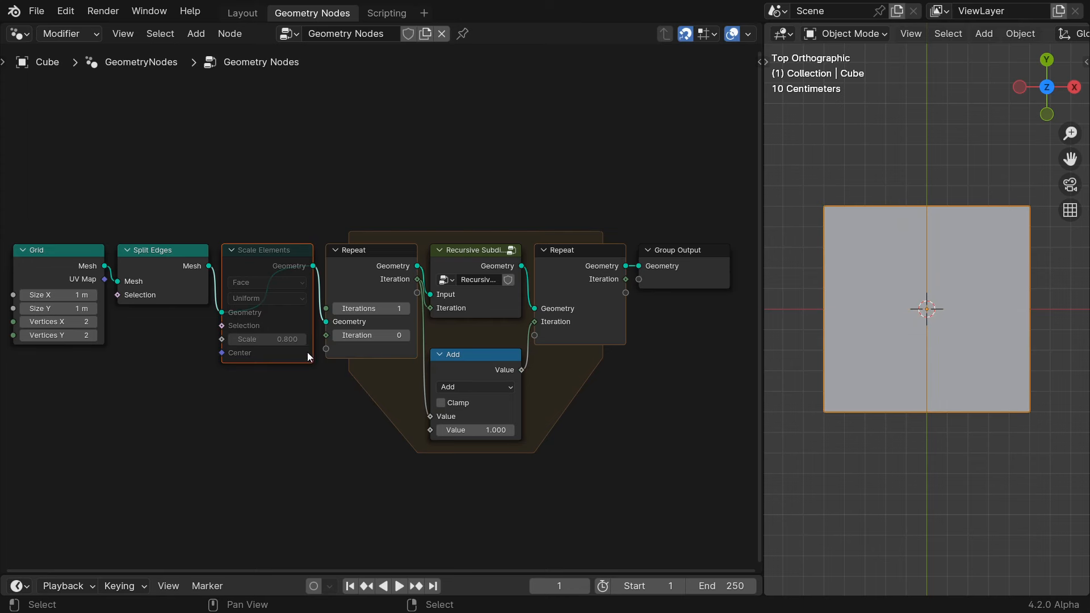
- Set the Repeat zone's Iterations to 4 and play the animation
left_click(407, 308)
left_click(407, 309)
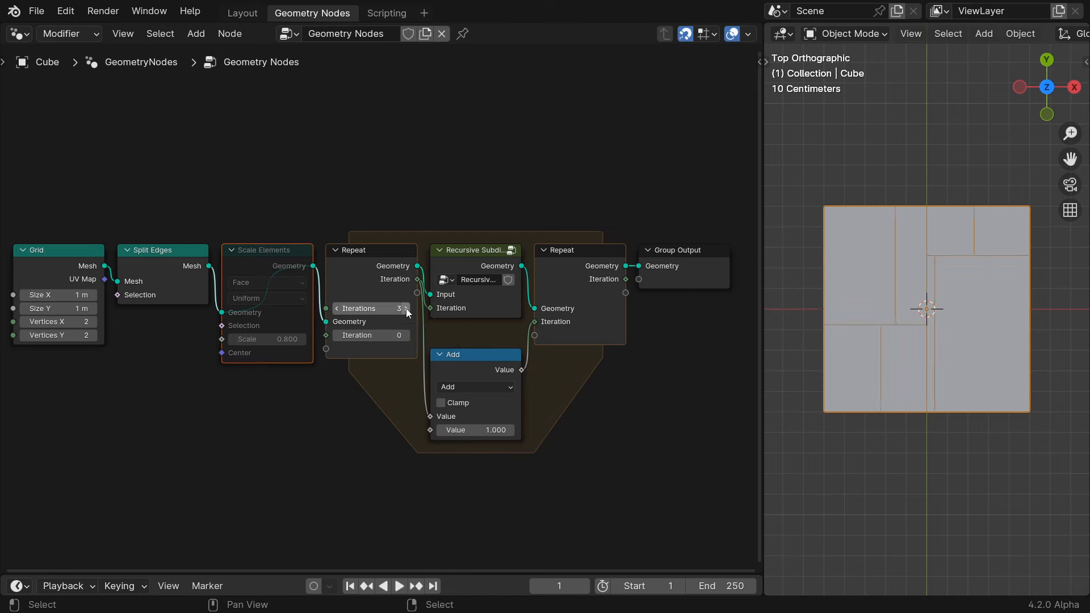
left_click(407, 309)
left_click(398, 587)
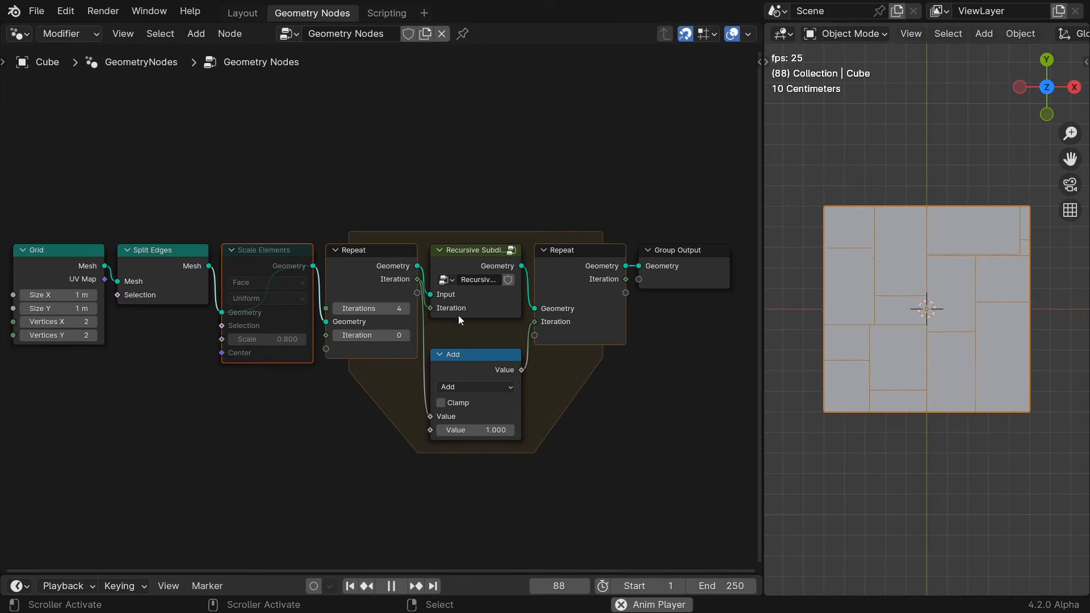
- Set the Repeat zone's Iterations to 2
left_click(336, 309)
left_click(336, 309)
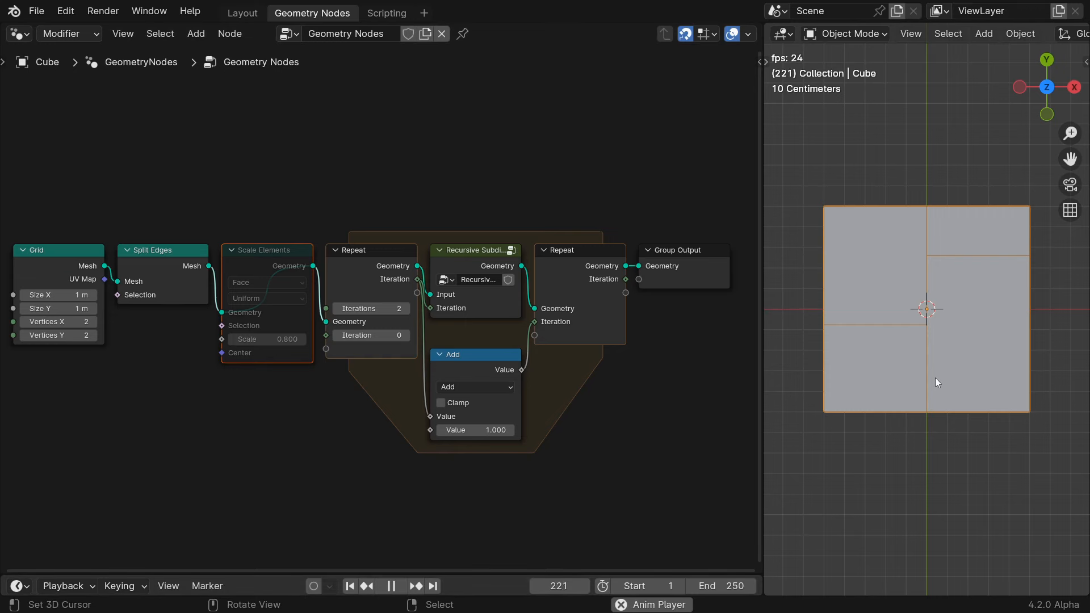
- Open the Recursive Subdivision group and insert a vector Add node between the Position and Rotate Vector nodes
left_click(475, 247)
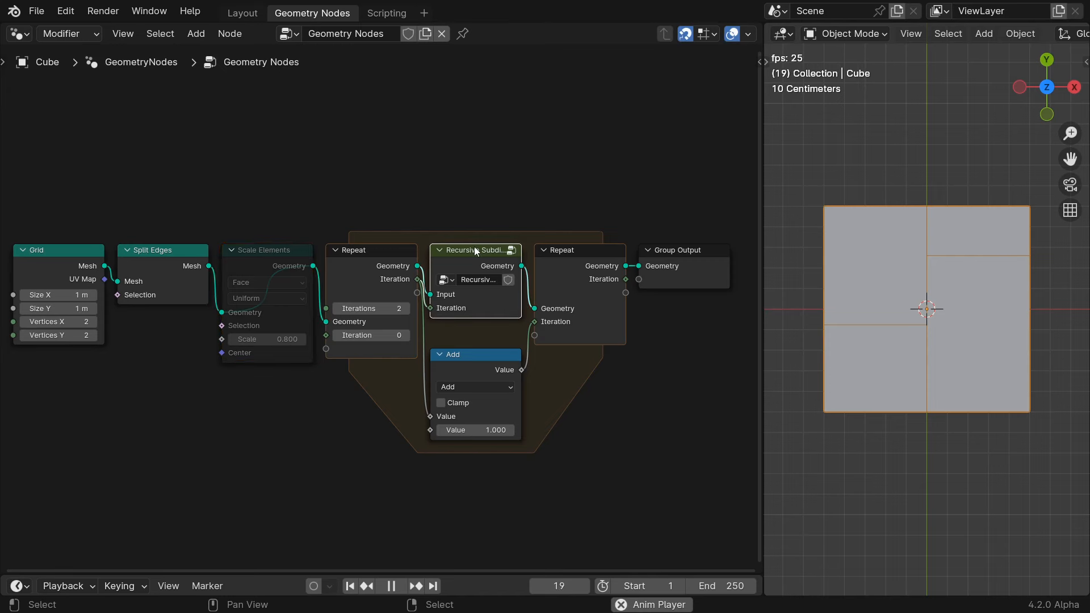
key("Tab")
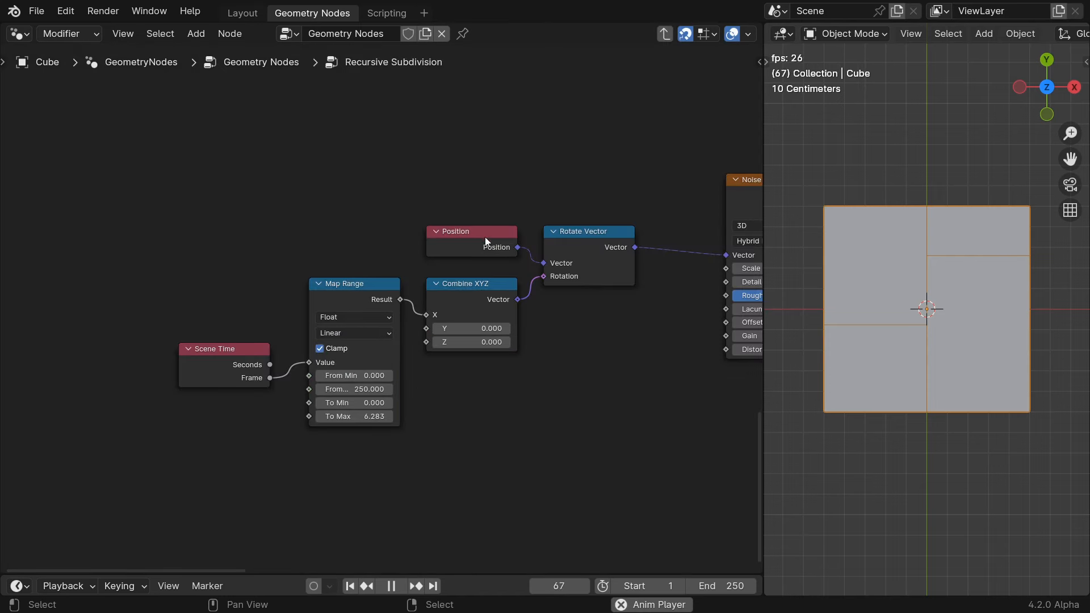
left_click_drag(485, 237, 343, 166)
type("ad")
key("Return")
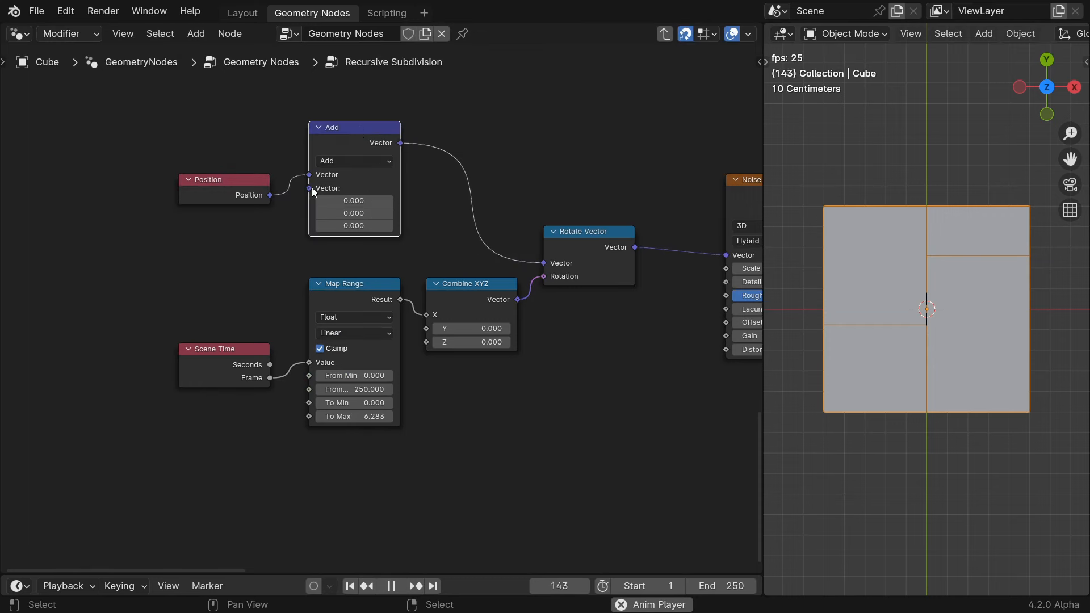
- Add a vector Random Value node that feeds the vector Add's second input, and move the Position node clear of its link
left_click_drag(309, 188, 265, 238)
type("random")
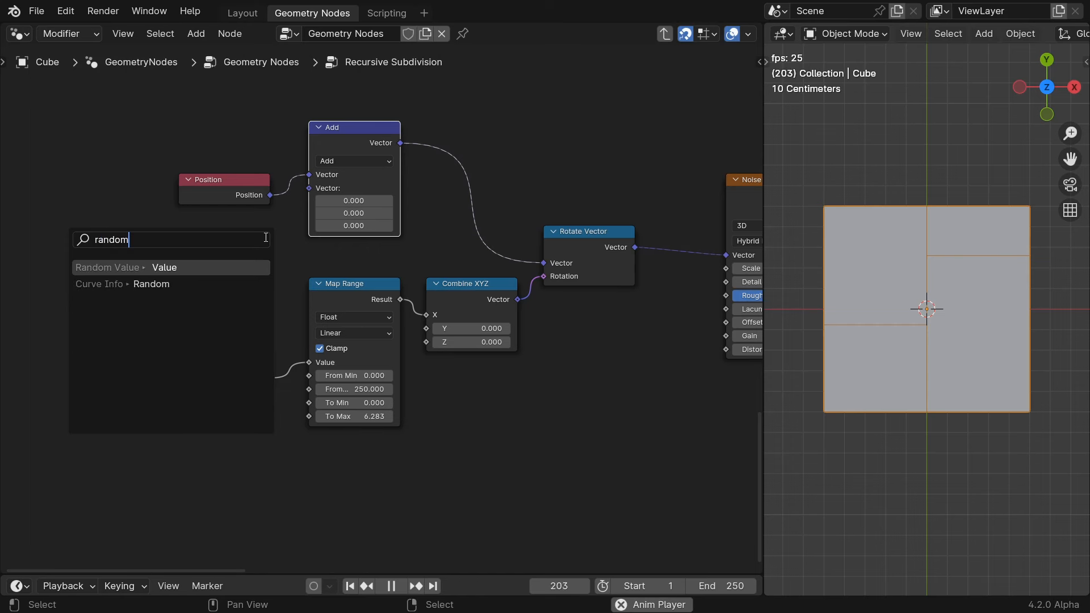
key("Return")
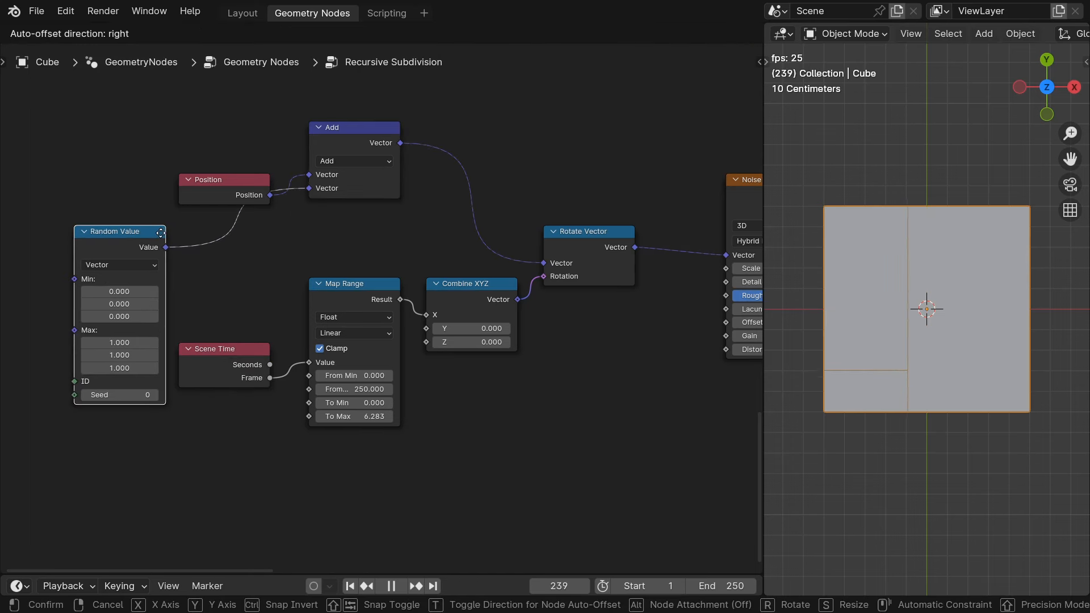
left_click(154, 233)
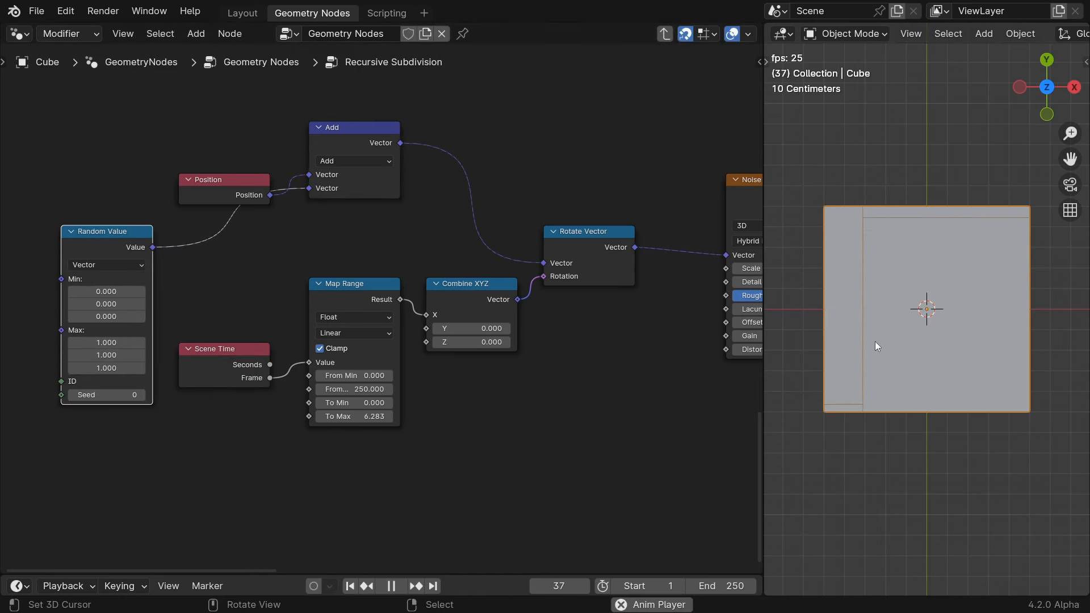
left_click_drag(238, 181, 132, 154)
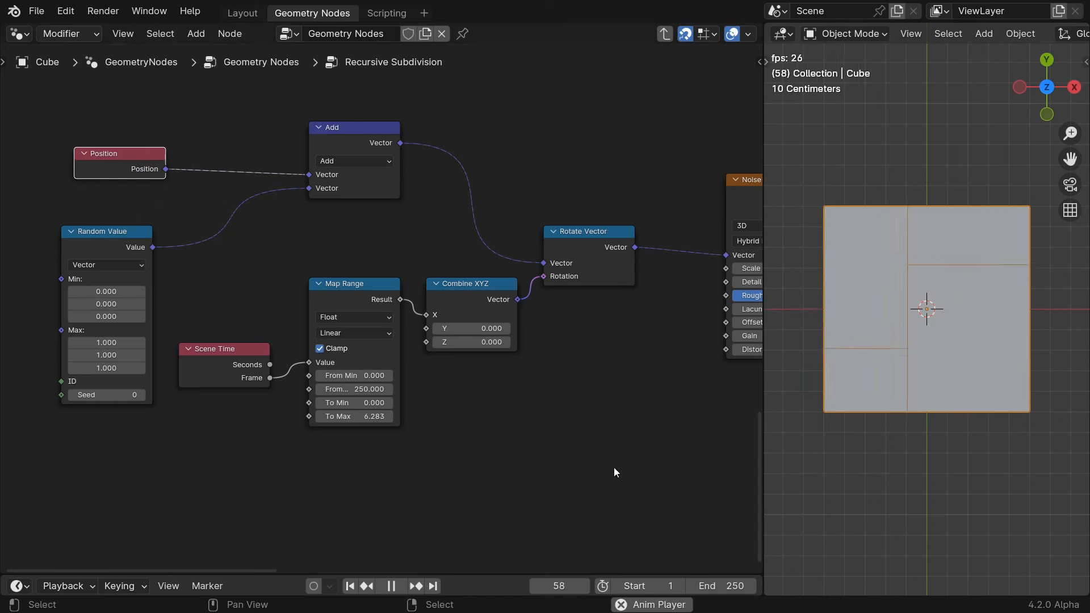
- Set the Noise Texture's Scale to 1.110
middle_click_drag(676, 427, 420, 424)
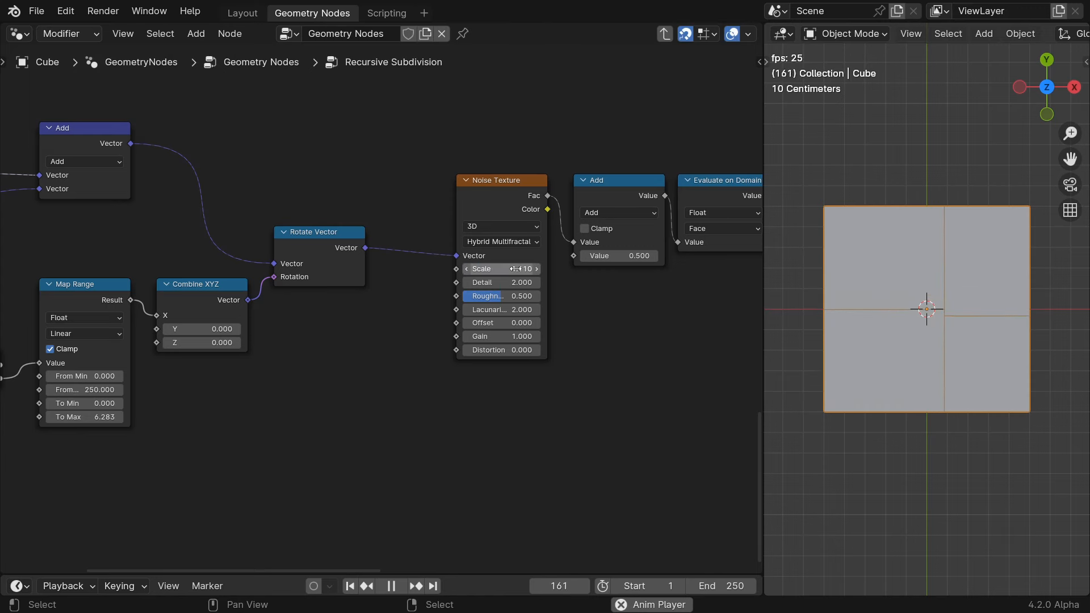
key("alt+Tab")
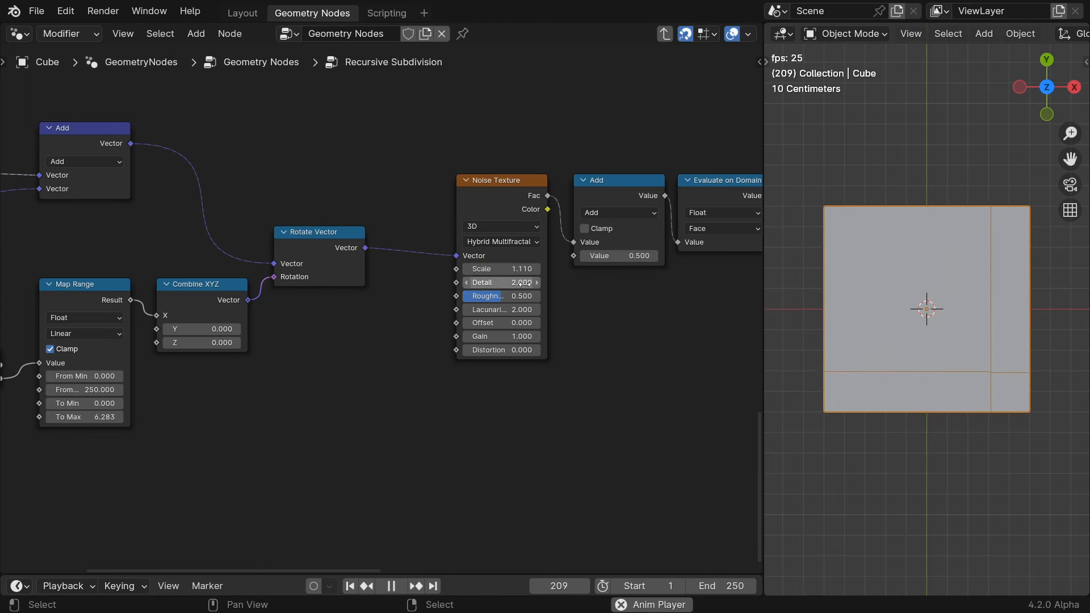
- Return to the parent node tree and raise the Repeat zone's Iterations by three
key("Tab")
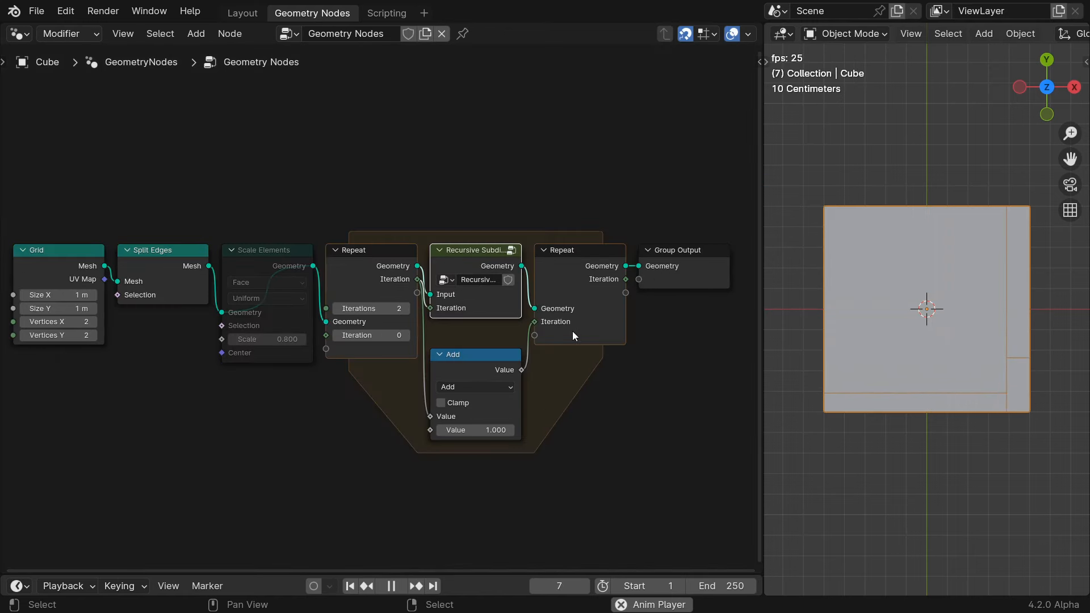
left_click(407, 310)
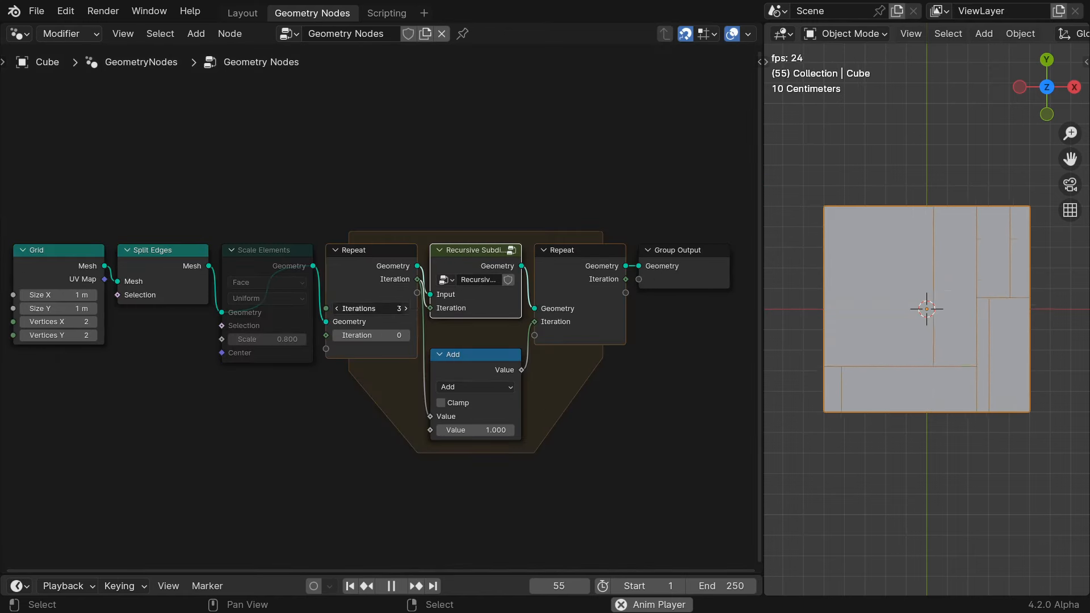
left_click(407, 309)
left_click(407, 309)
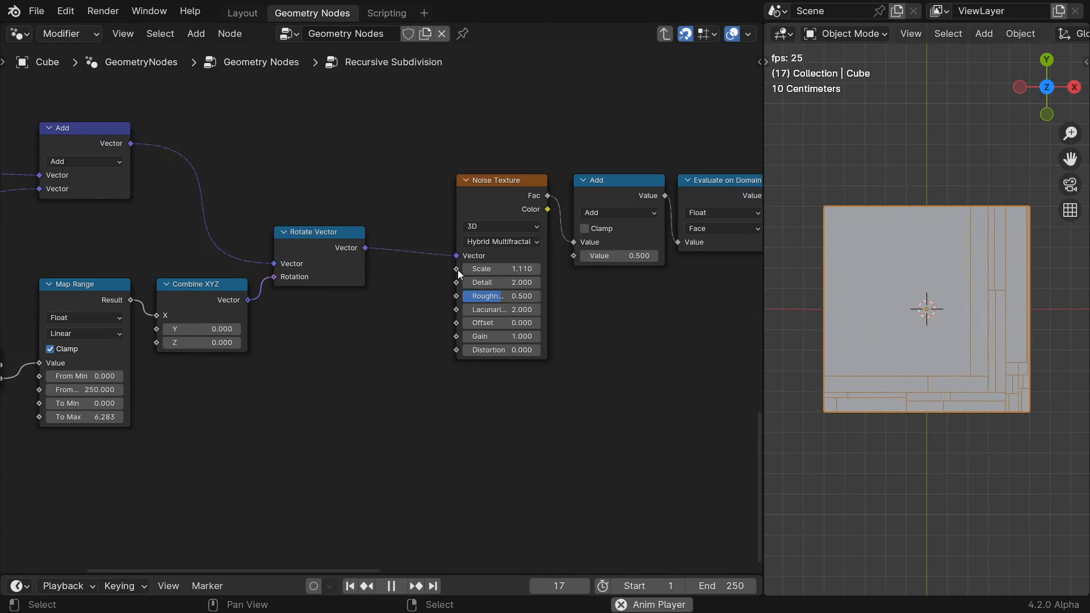
- Expose the Noise Texture's Scale through a Group Input node and return to the parent node tree
left_click_drag(457, 269, 334, 348)
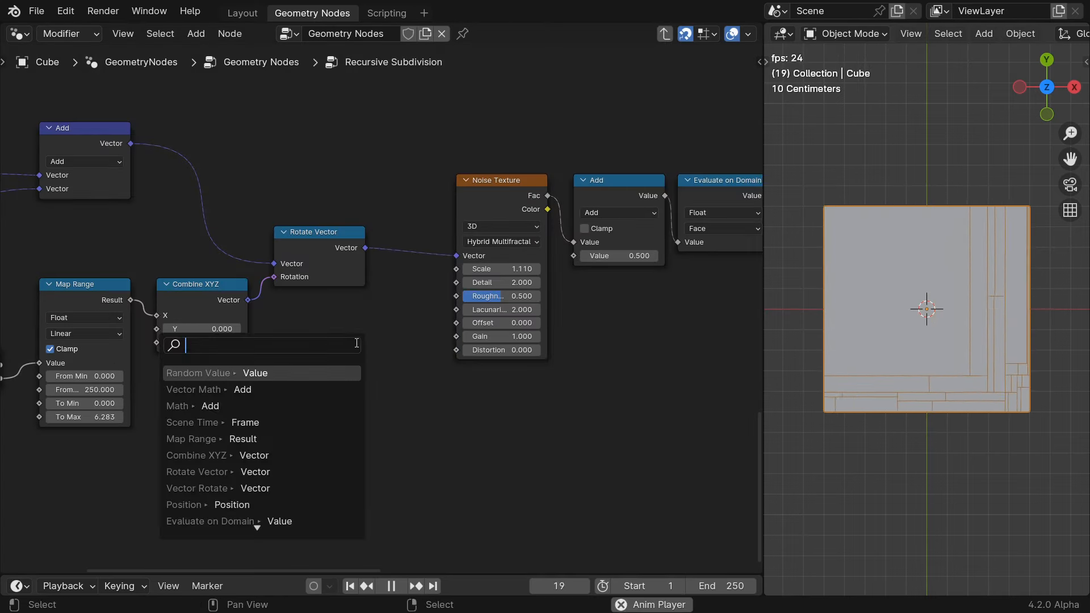
type("input")
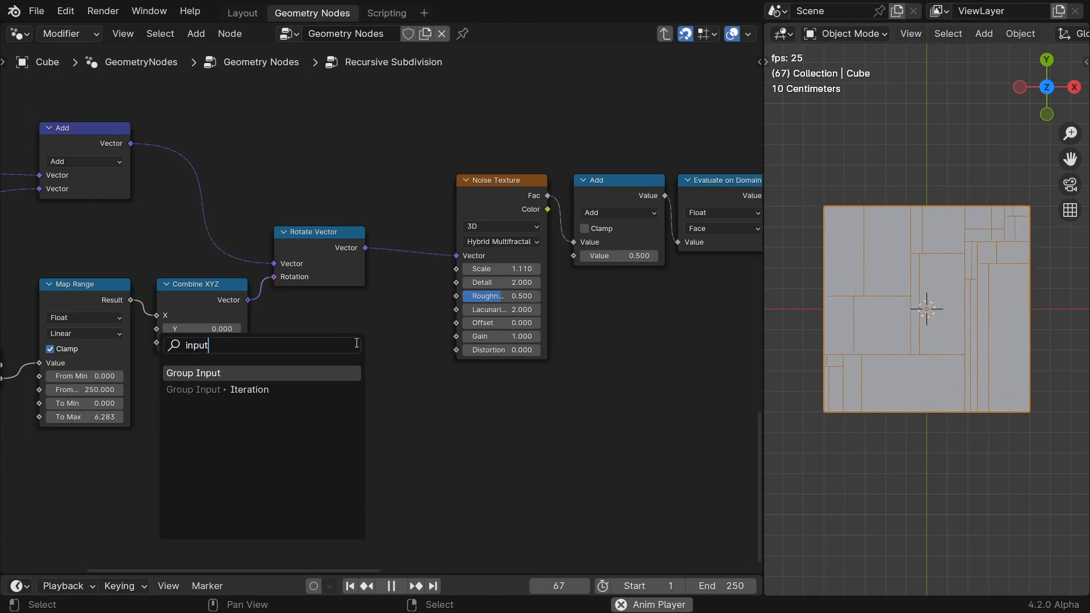
key("Return")
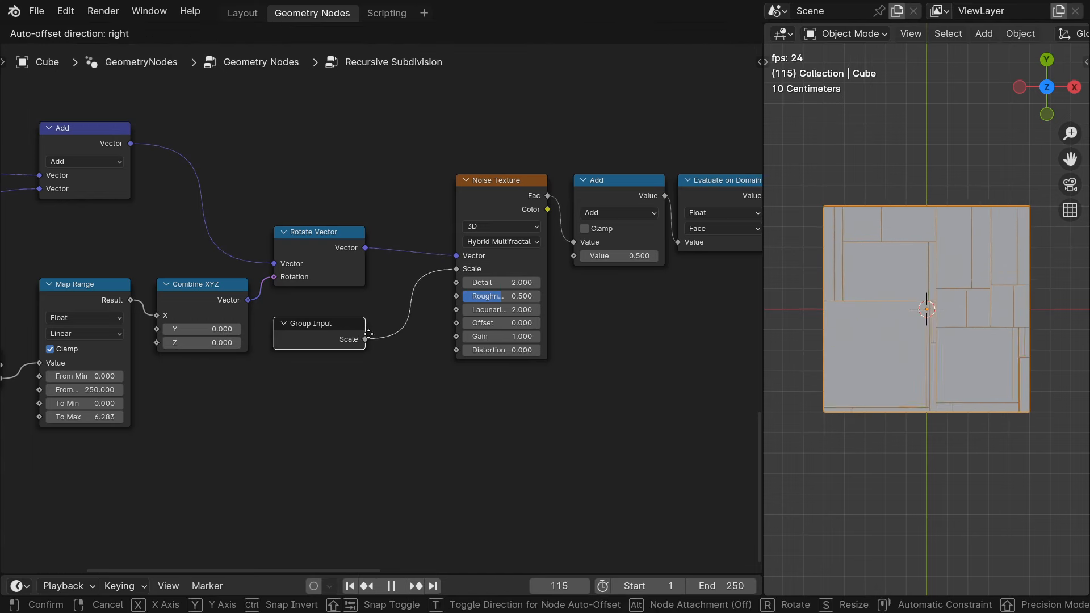
left_click(369, 333)
key("Tab")
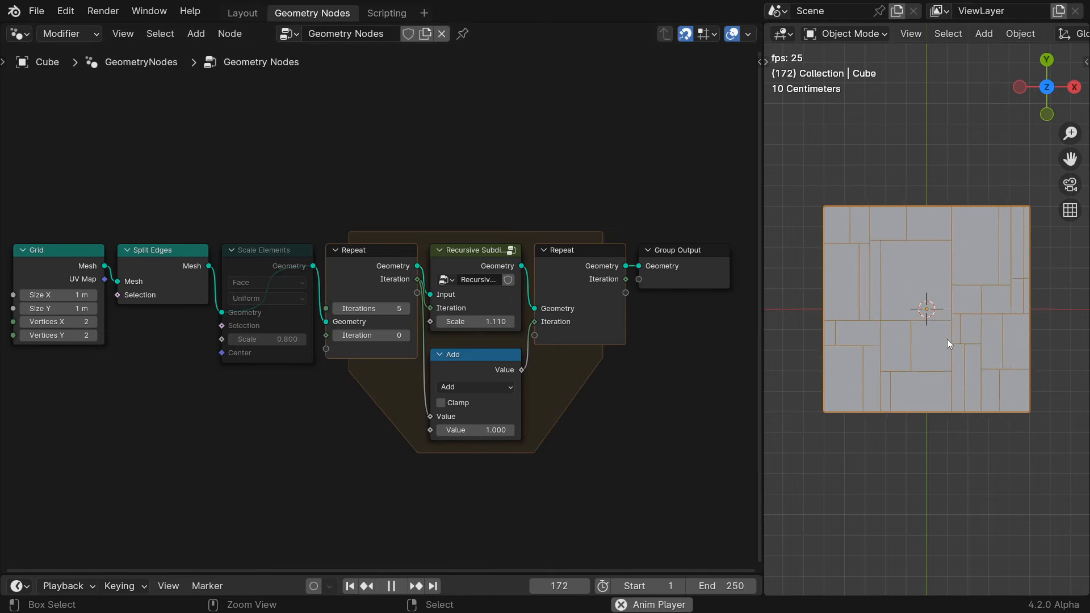
- Move the Group Output node away from the Repeat zone and insert a Store Named Attribute node between them
key("ctrl+space")
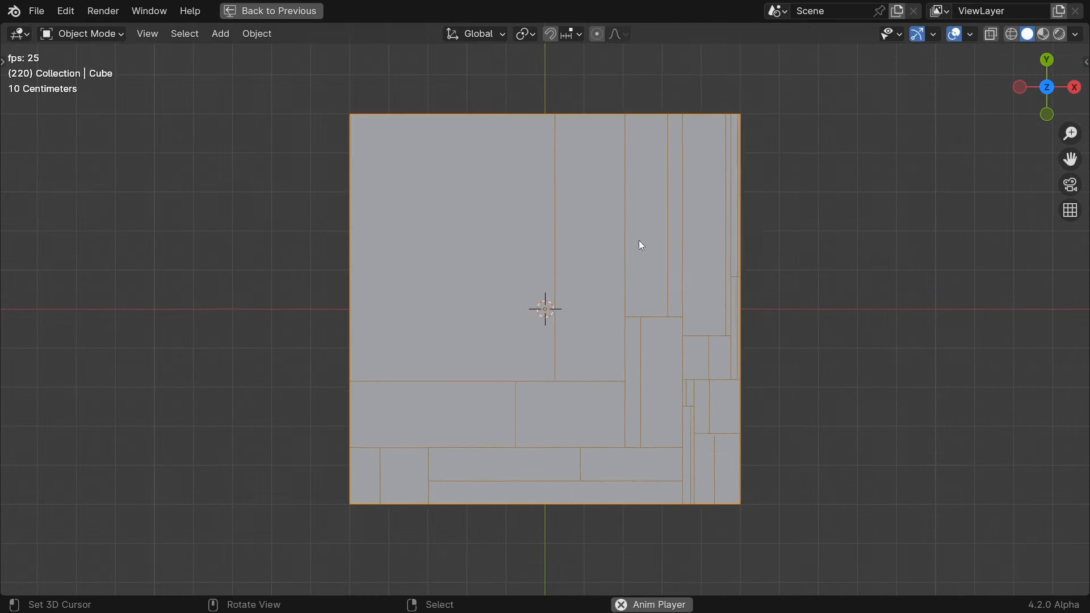
key("shift+F3")
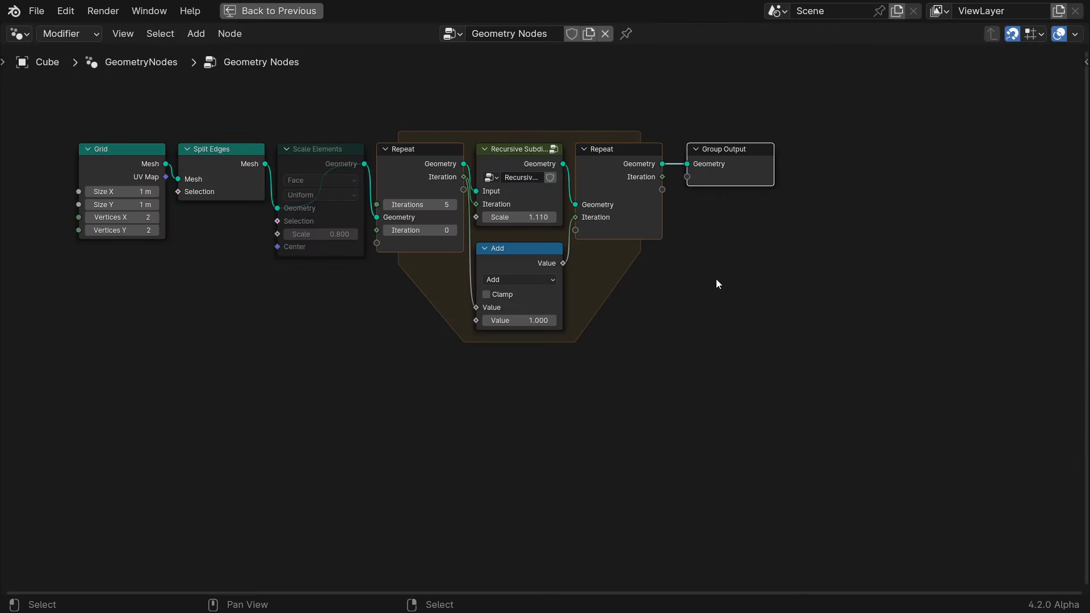
left_click_drag(724, 158, 959, 158)
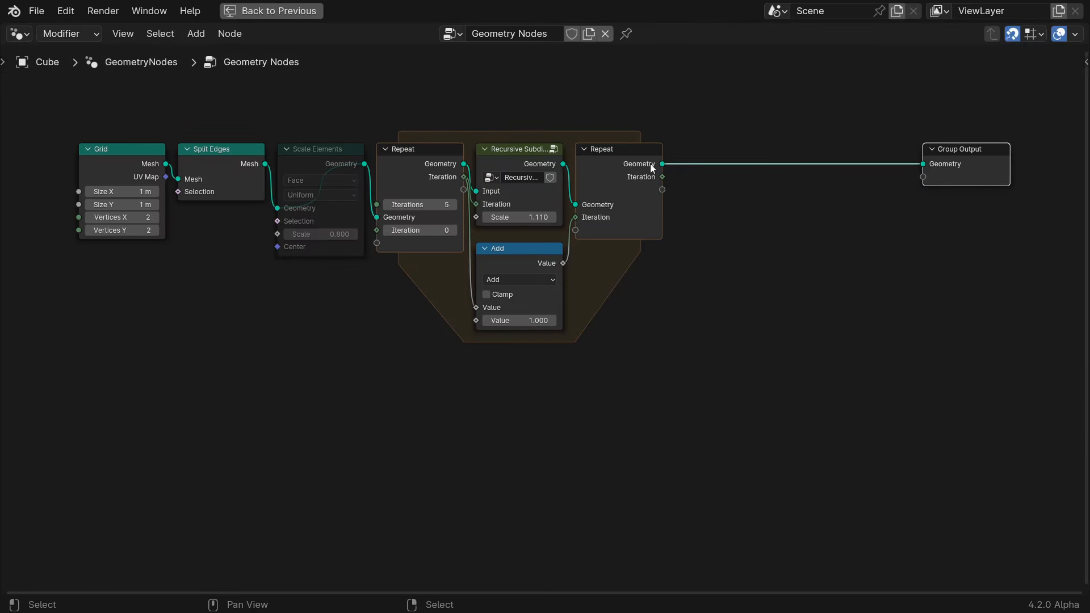
left_click(653, 164)
left_click_drag(680, 153, 686, 153)
type("sna")
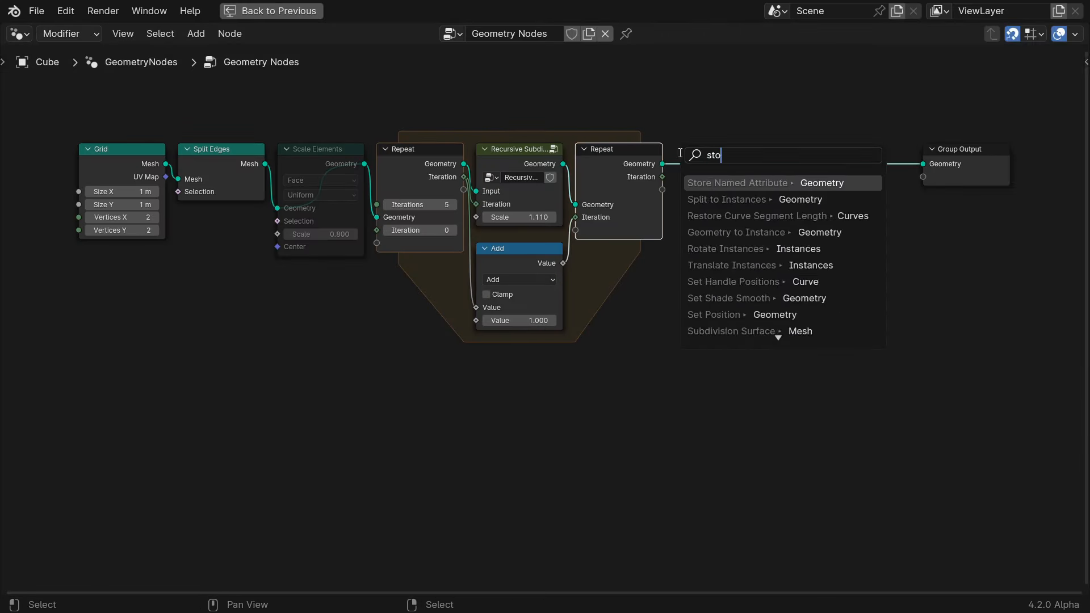
key("Return")
left_click(725, 158)
- Name the stored attribute "color" and set its domain to Face
left_click(740, 234)
type("color")
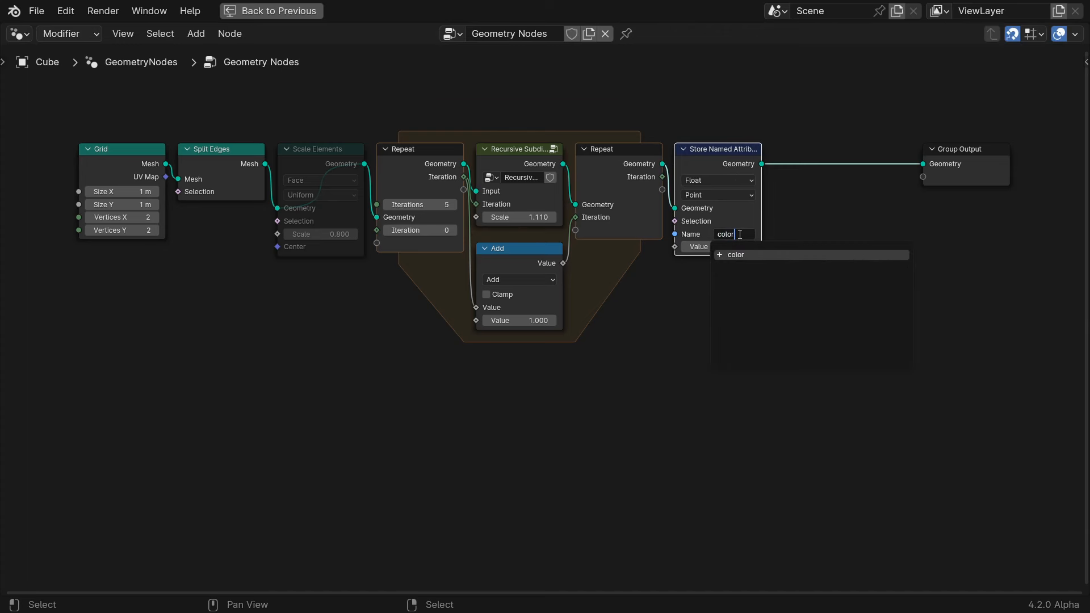
left_click(728, 196)
left_click(721, 253)
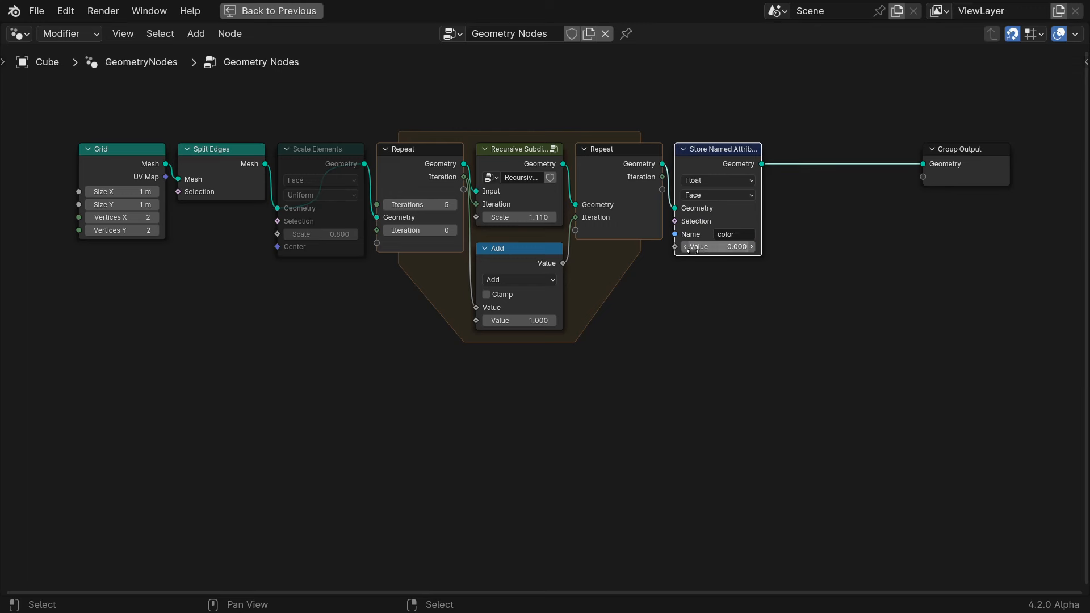
- Add an Integer Random Value node with Min 0 and Max 3 that feeds the Store Named Attribute's Value
left_click_drag(611, 399, 612, 399)
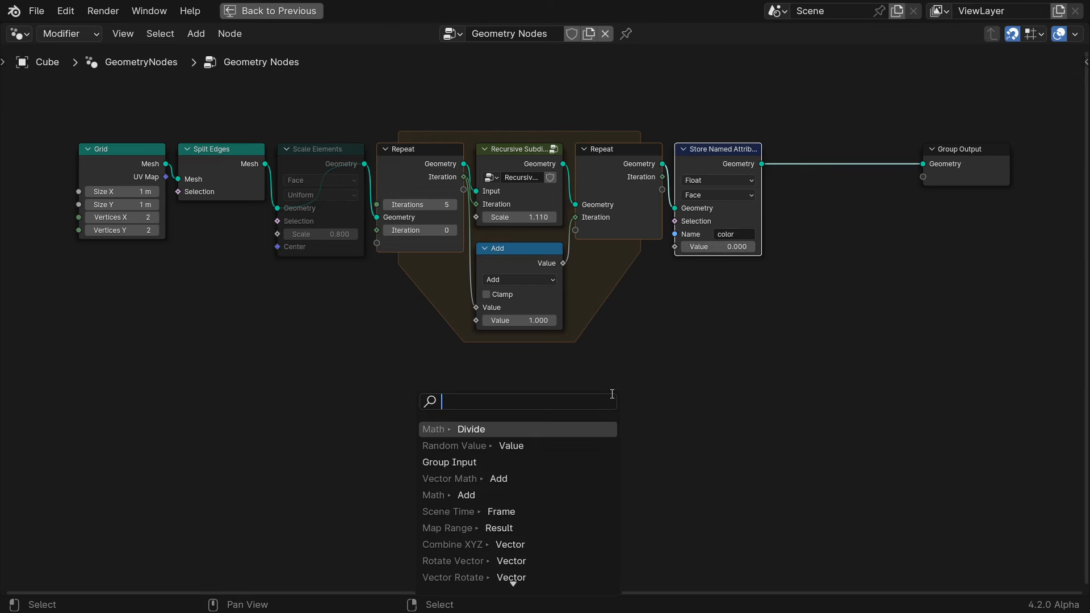
type("random")
key("Return")
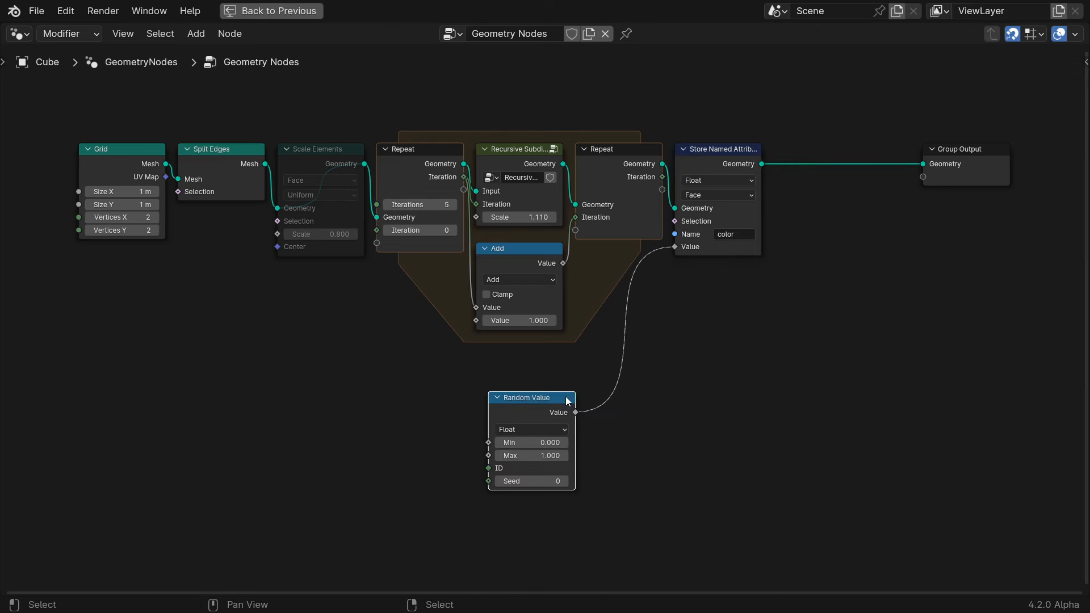
left_click(546, 429)
left_click(546, 457)
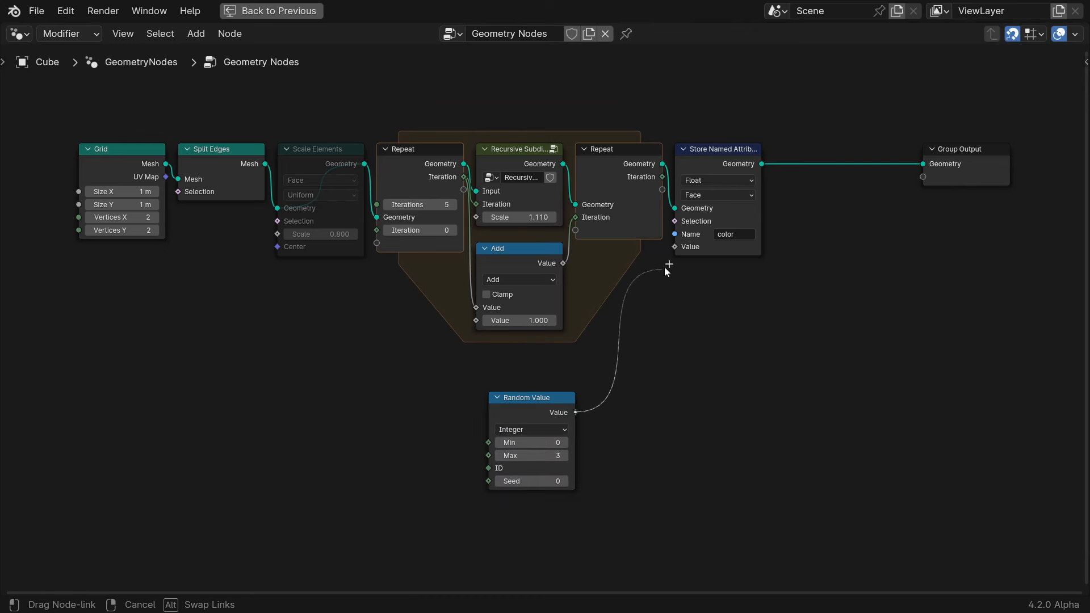
left_click_drag(677, 253, 676, 252)
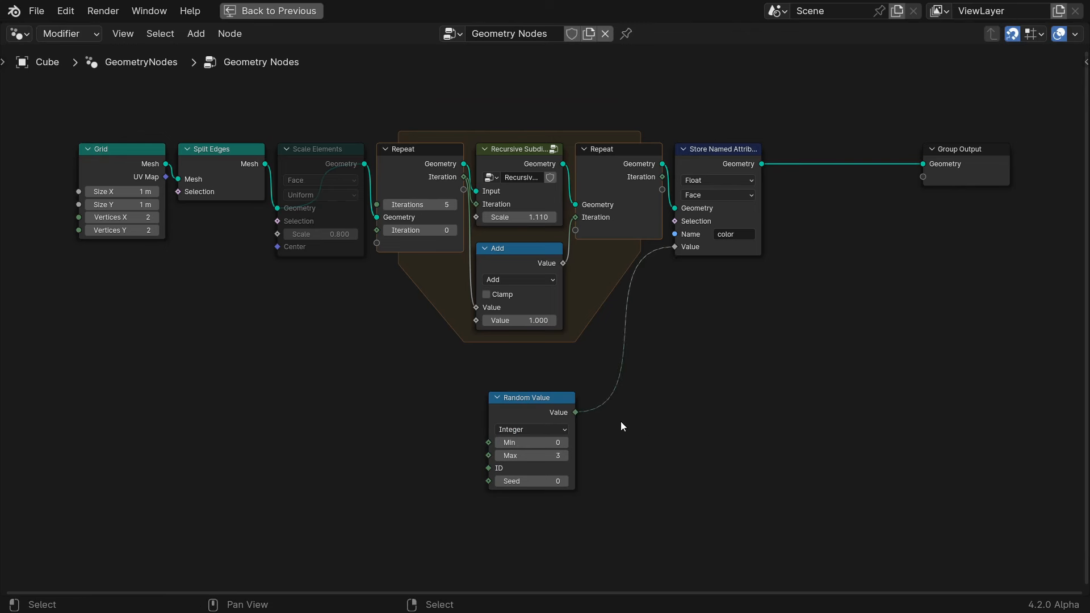
- Insert a math Divide node between Random Value and Store Named Attribute that divides 1.000 by the random integer
left_click_drag(576, 411, 639, 422)
type("divide")
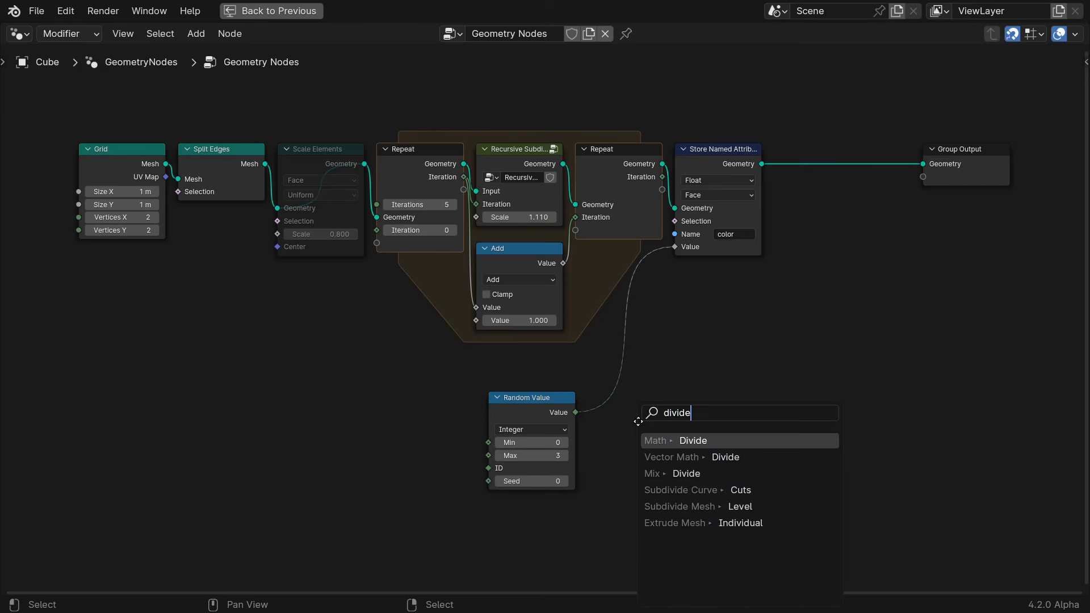
key("Return")
left_click(630, 388)
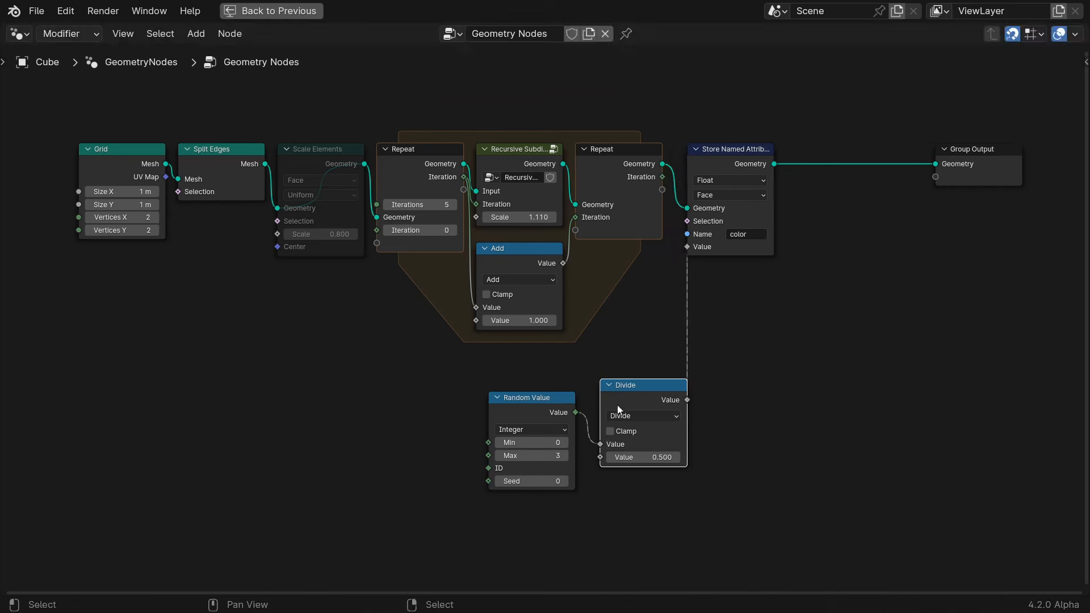
left_click_drag(601, 444, 602, 457)
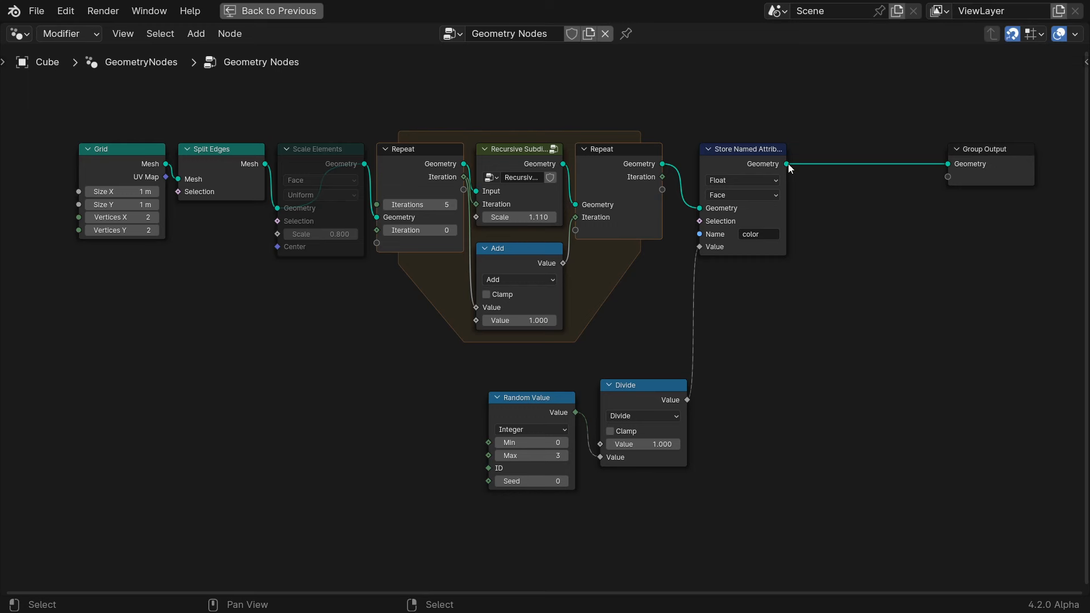
- Insert a Set Material node between the Store Named Attribute and Group Output nodes
left_click_drag(787, 163, 846, 153)
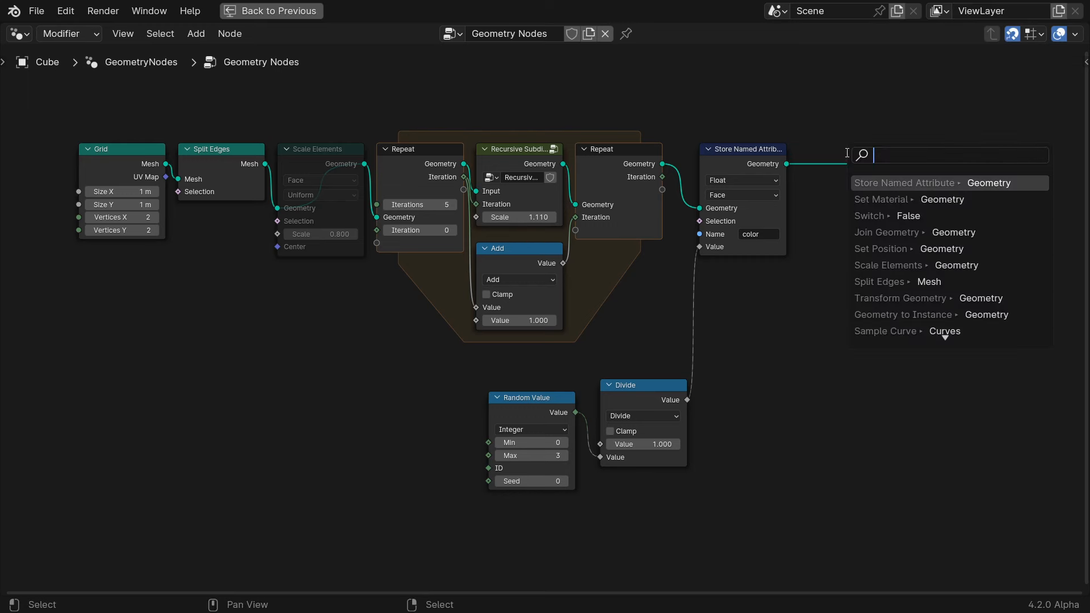
type("set materi")
key("Return")
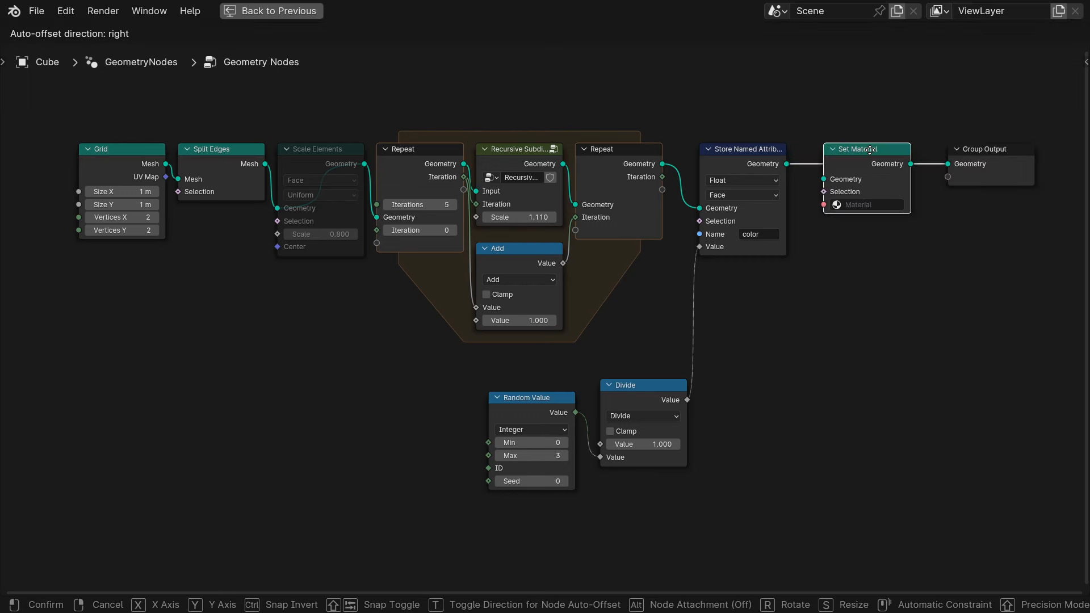
left_click(869, 151)
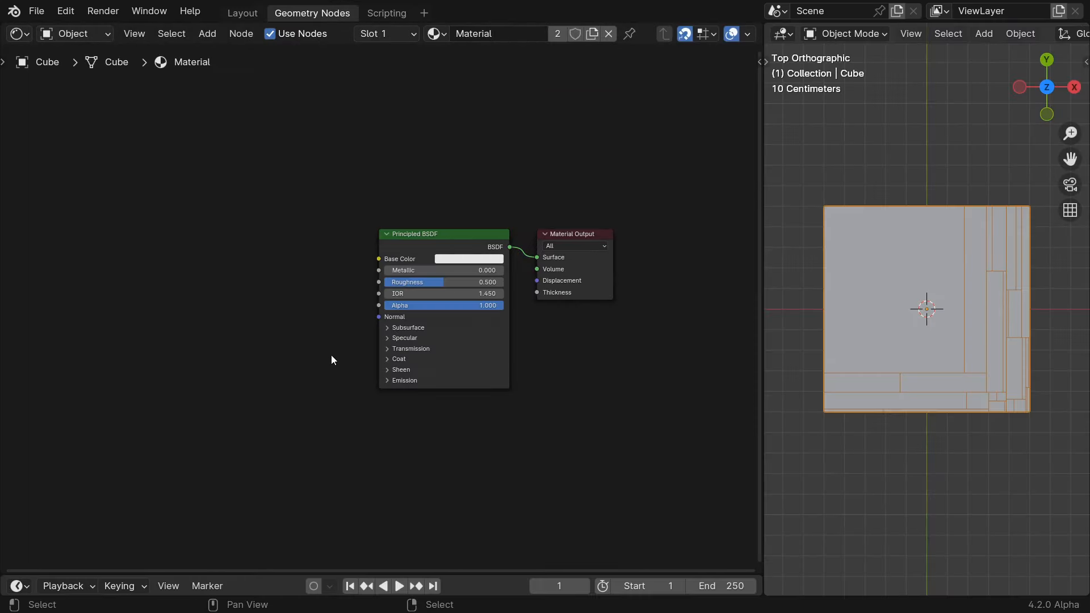
- In the Cube's material shader nodes, connect the Fac of an Attribute node named "color" to the Principled BSDF's Base Color
scroll(332, 356, "up", 3)
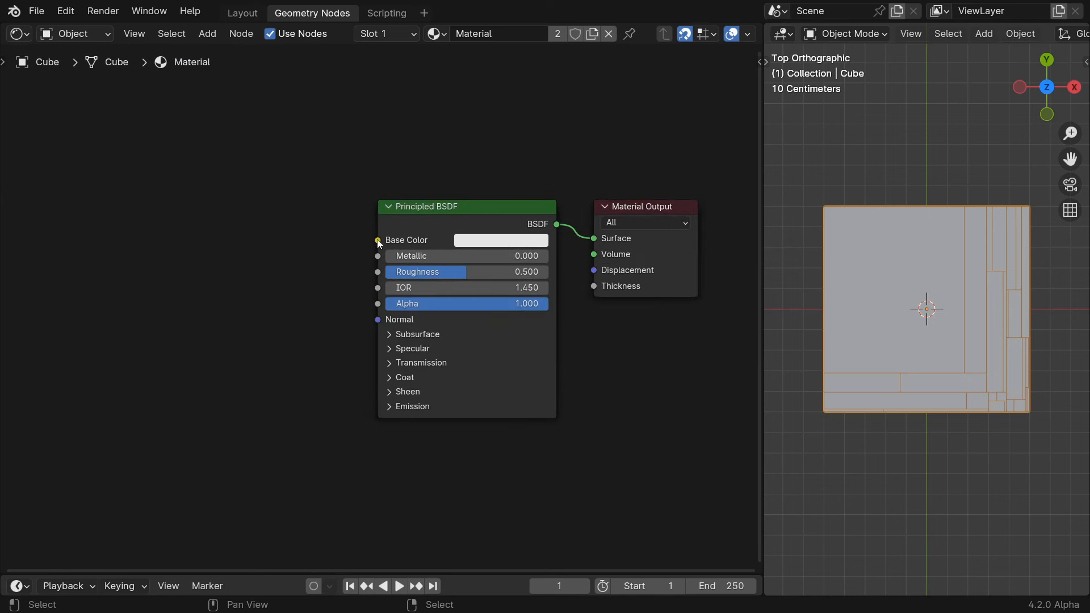
left_click_drag(254, 235, 102, 239)
type("attribut")
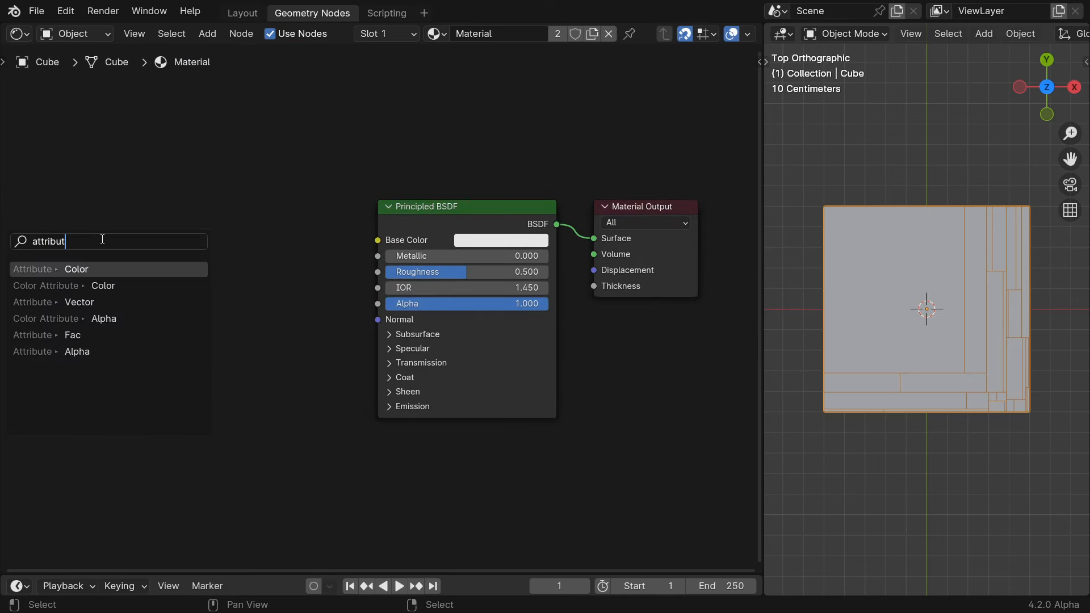
type("e")
key("Down")
key("Down")
key("Down")
key("Down")
key("Return")
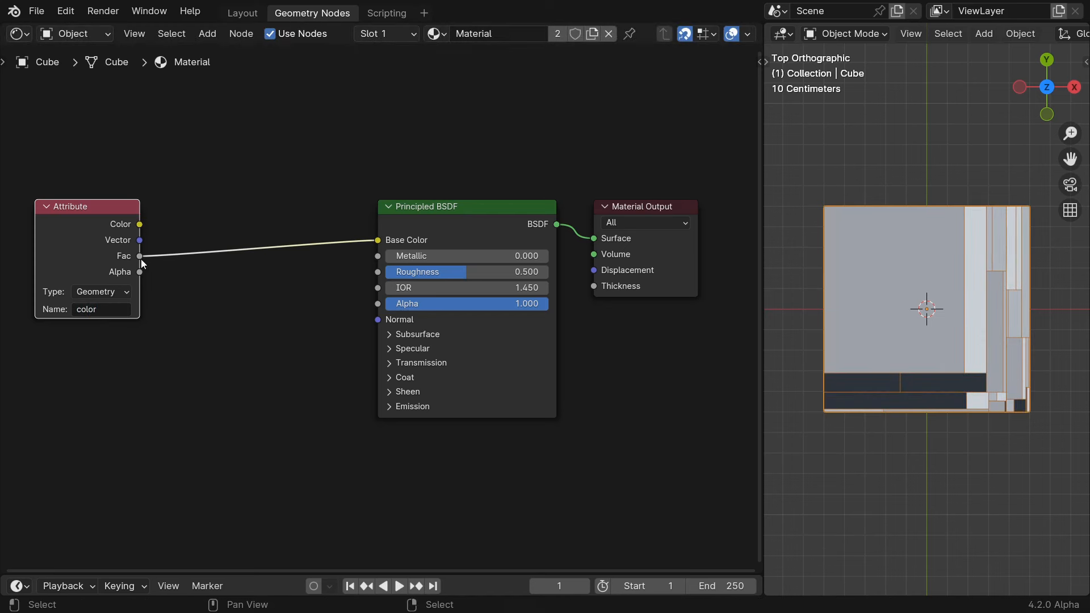
- Insert a Color Ramp between the Attribute and Principled BSDF nodes and set its interpolation to Constant
left_click_drag(139, 256, 167, 239)
type("ramp")
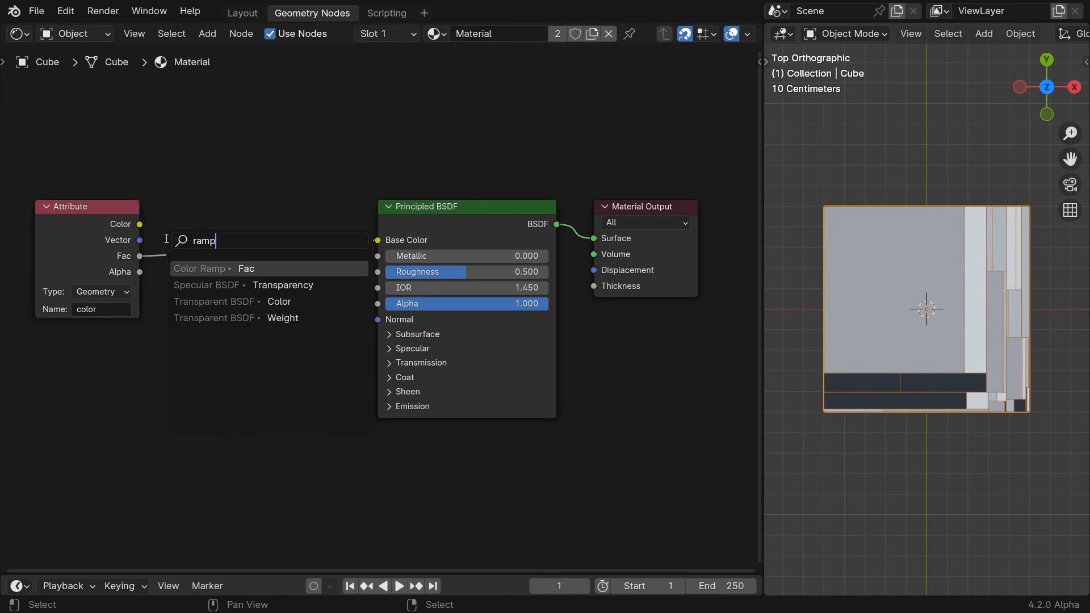
key("Return")
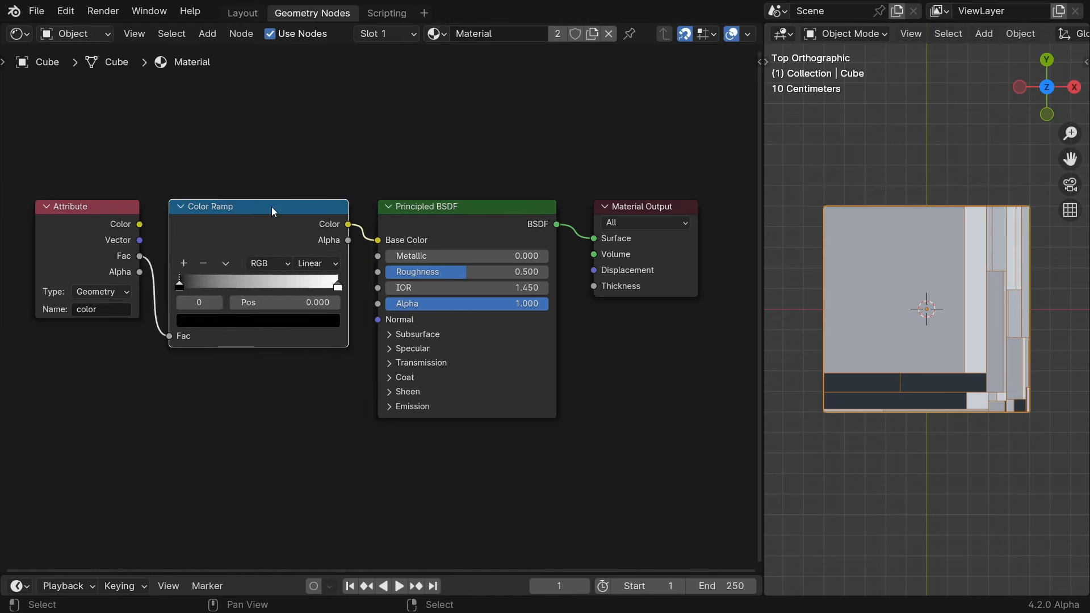
left_click(323, 263)
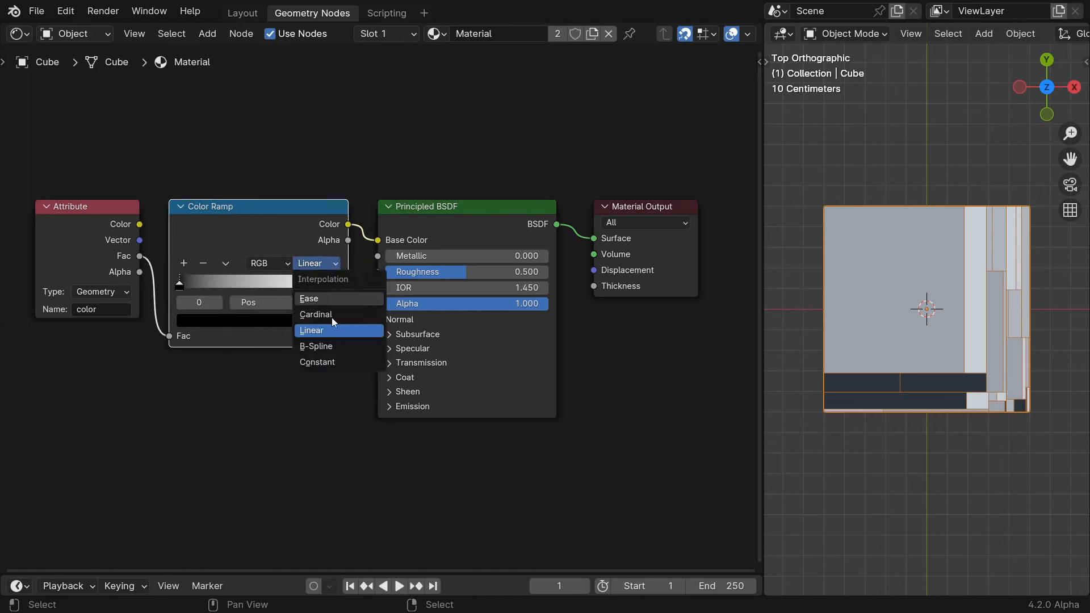
left_click(328, 363)
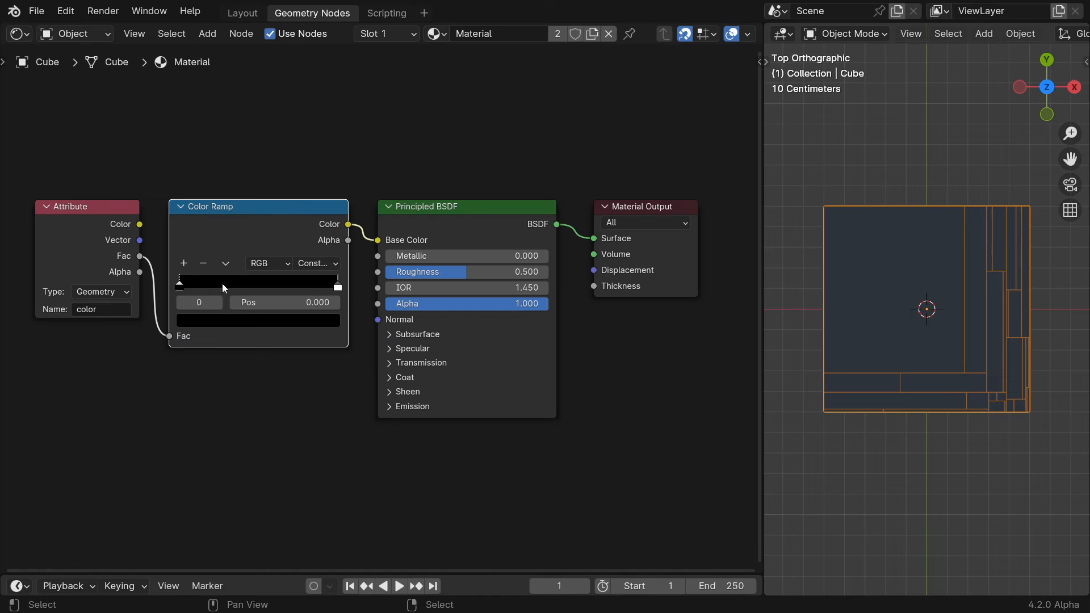
- Add three stops to the Color Ramp and distribute all five at 0.2 intervals starting from 0
left_click(184, 264)
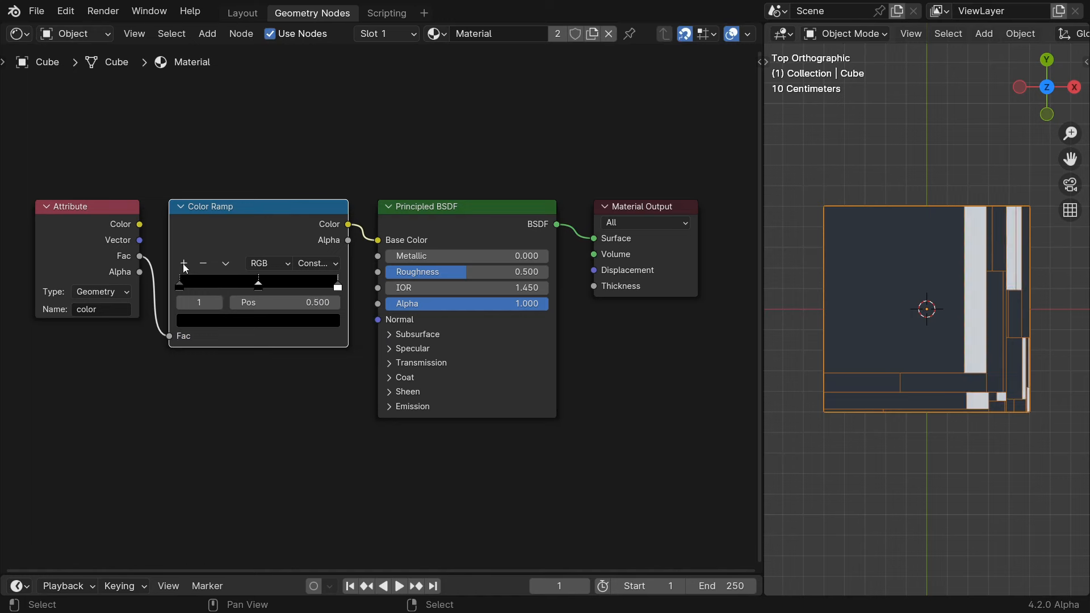
left_click(226, 264)
left_click(283, 299)
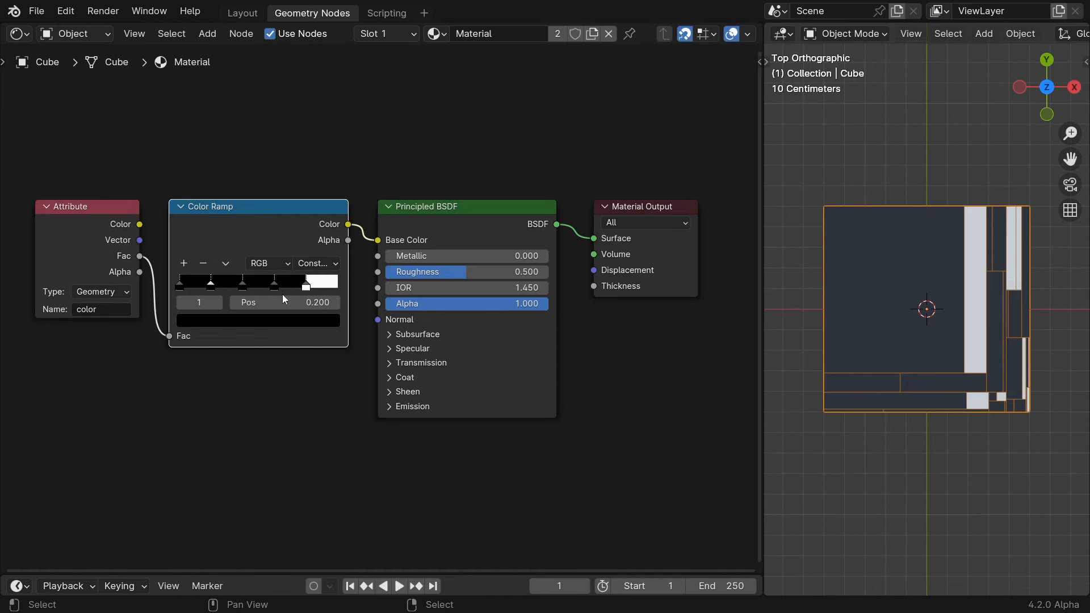
- Color the first ramp stop pure blue and the second one yellow with Red and Green at 1.000
left_click(223, 322)
left_click_drag(206, 288, 296, 288)
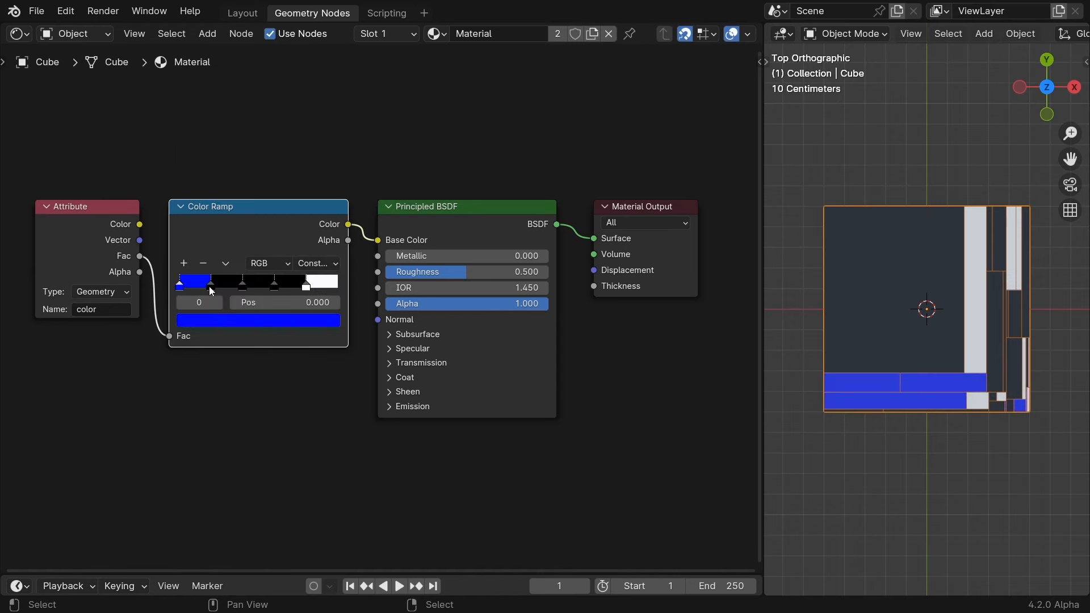
left_click(216, 319)
left_click_drag(204, 257, 295, 256)
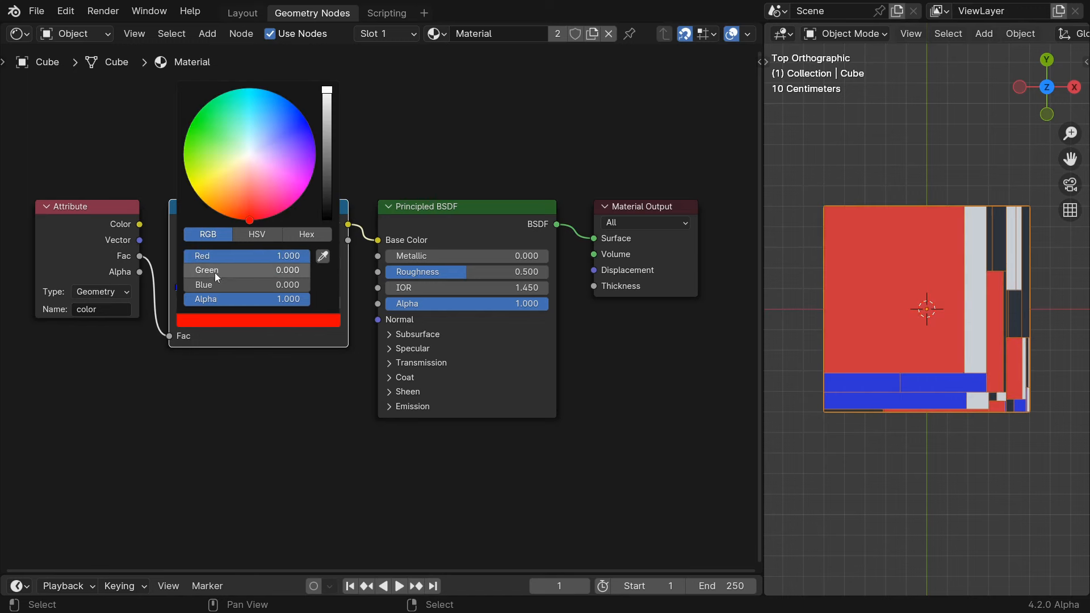
left_click_drag(215, 272, 295, 272)
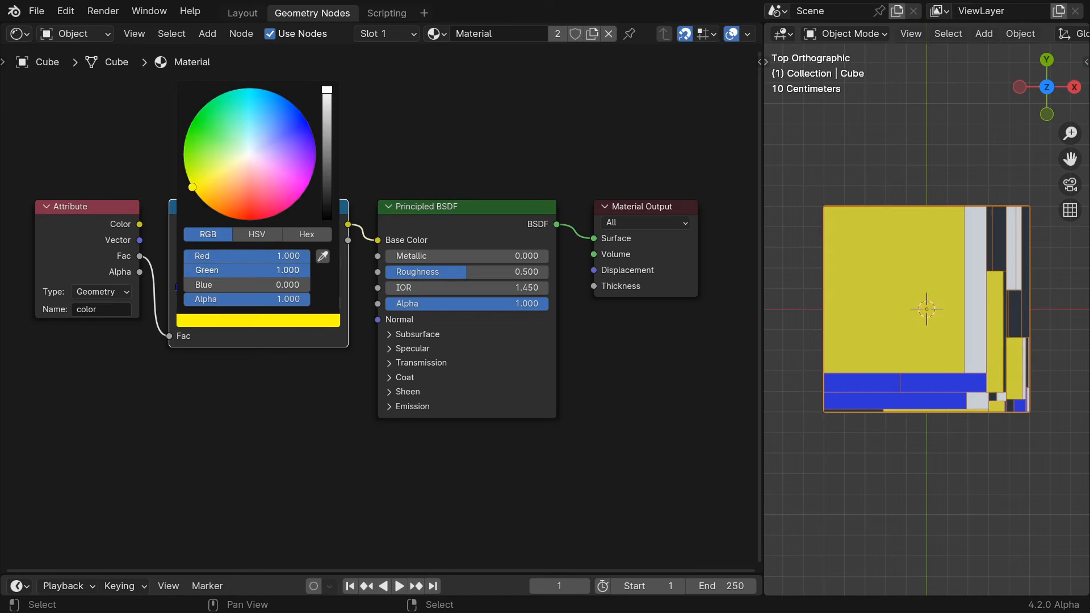
- Color the third ramp stop pure red and the fourth one yellow with Red and Green at 1.000
left_click(238, 321)
left_click_drag(213, 259, 296, 258)
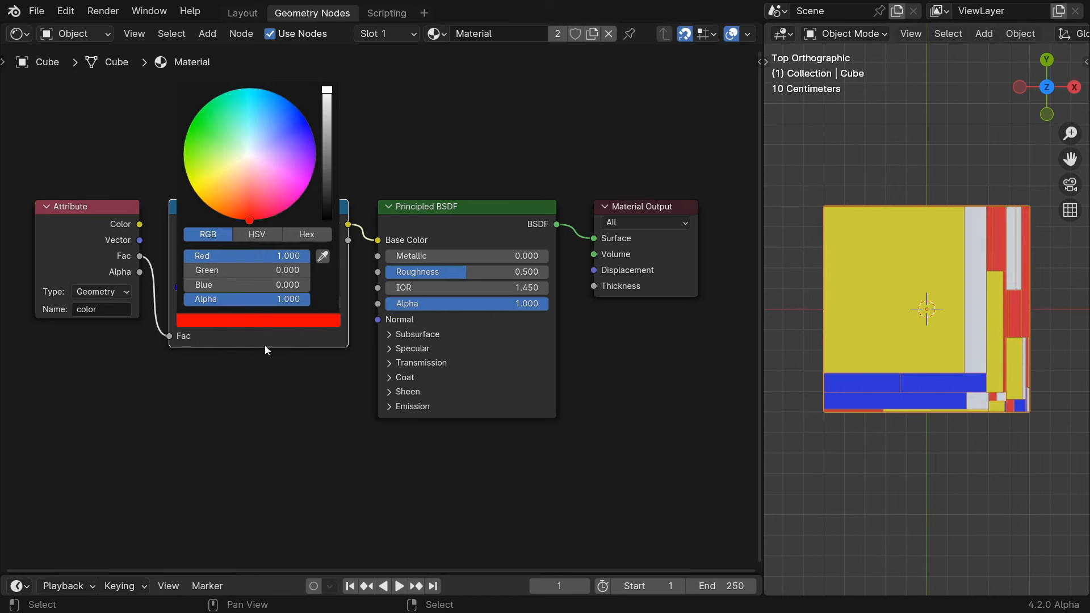
left_click(275, 286)
left_click(264, 322)
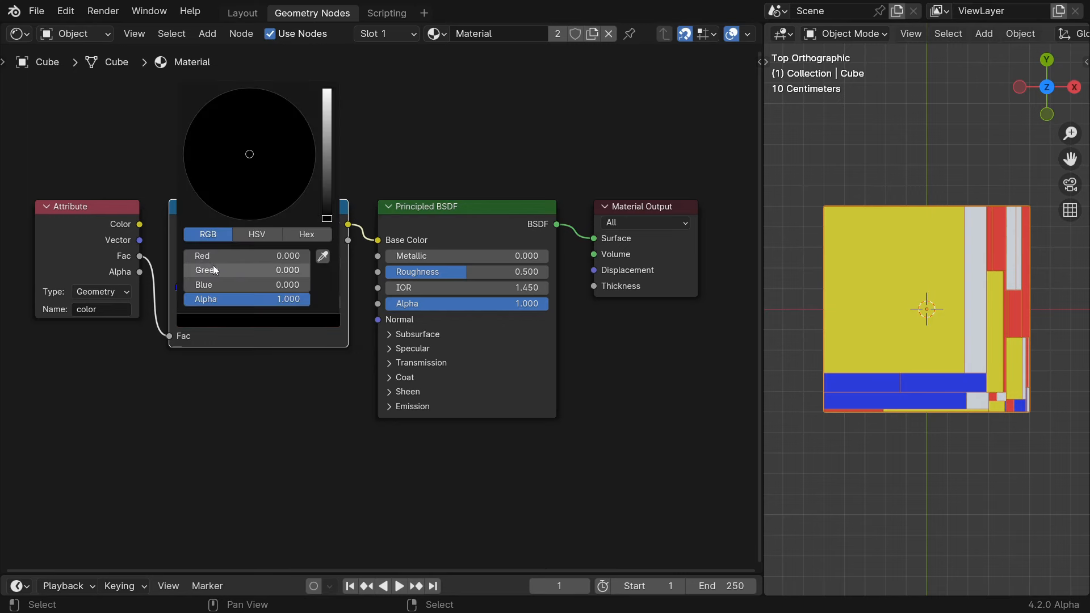
mouse_move(213, 258)
left_mouse_down()
mouse_move(295, 258)
mouse_move(295, 270)
left_mouse_up()
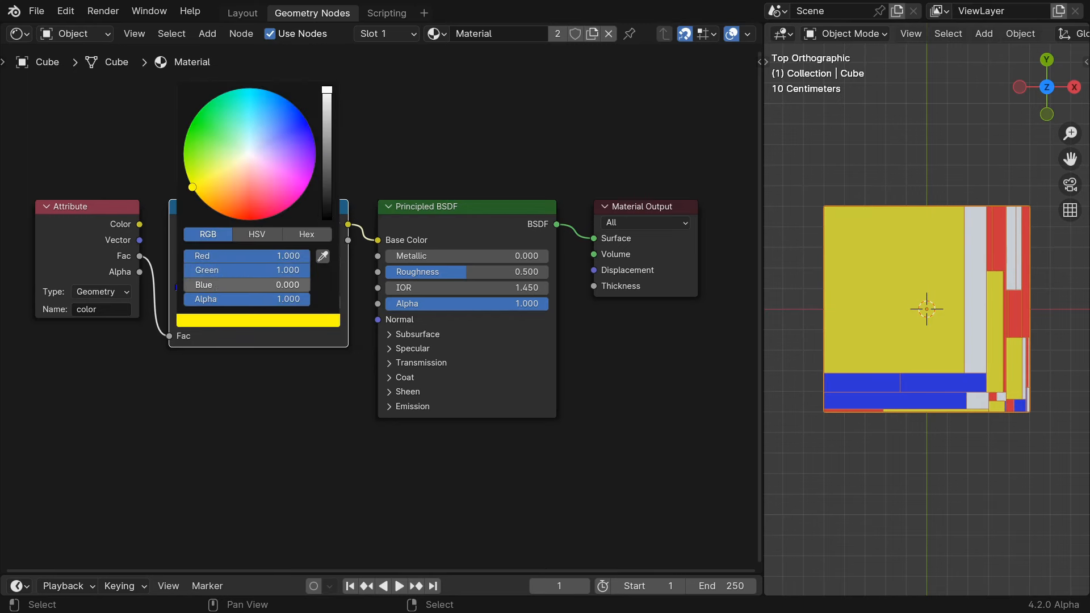
- Turn the fourth Color Ramp stop white and play the animation in a maximized 3D viewport
left_click_drag(215, 284, 295, 285)
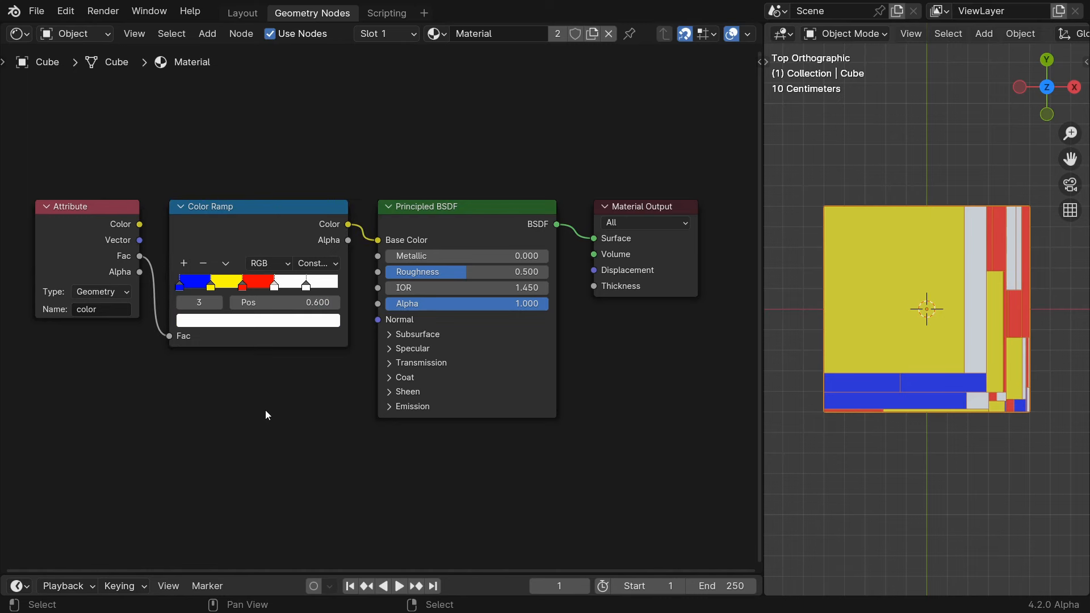
left_click(399, 586)
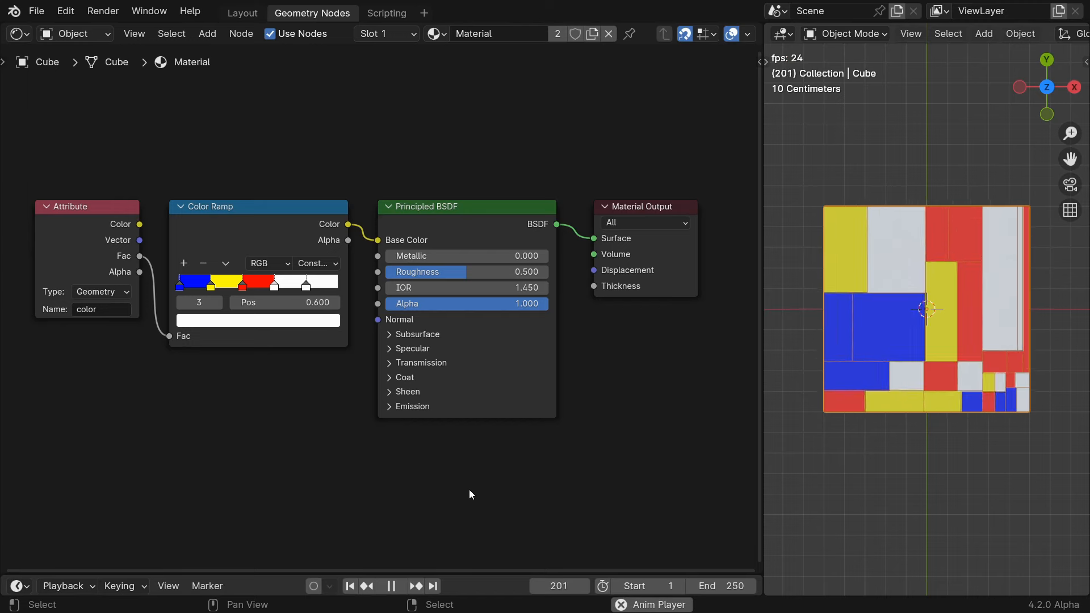
key("ctrl+space")
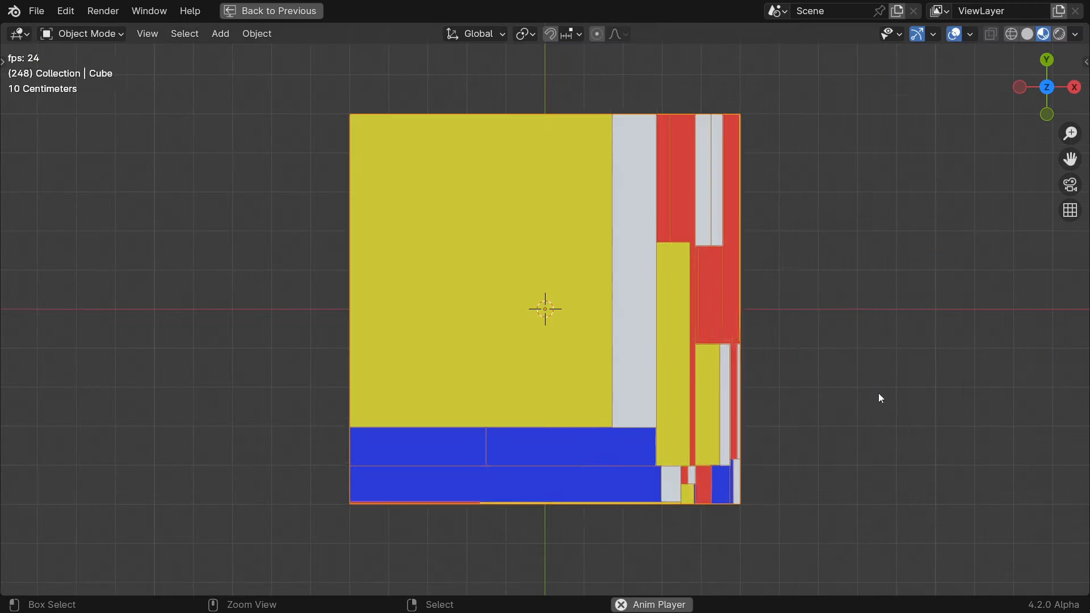
middle_click_drag(565, 397, 540, 312)
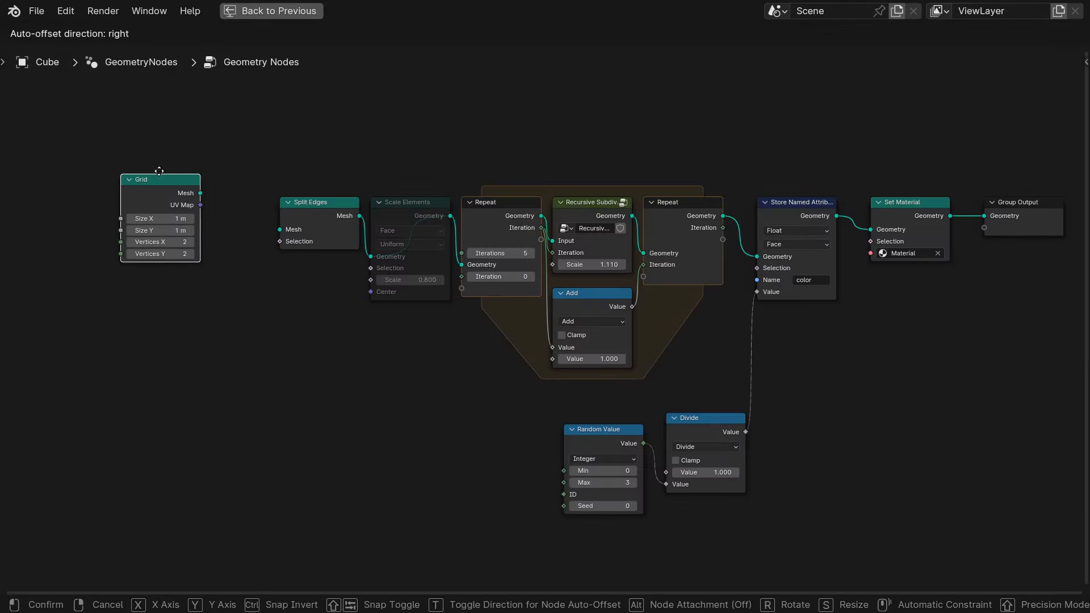
- Move the Grid node aside and feed a new Cube mesh node into the Split Edges node in its place
left_click(289, 249)
left_click_drag(279, 235, 200, 269)
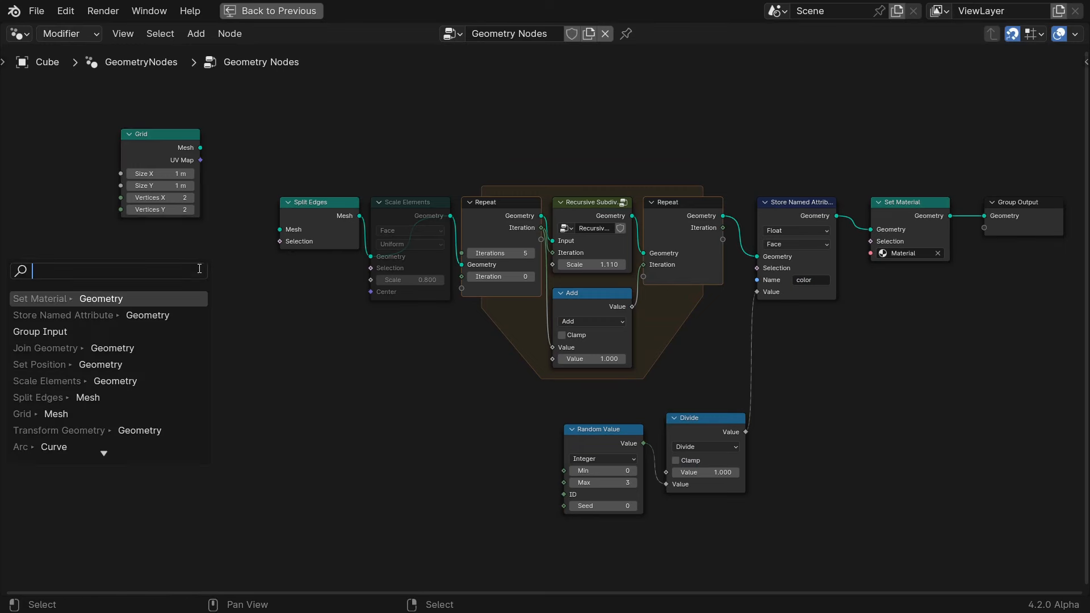
type("cube")
key("Return")
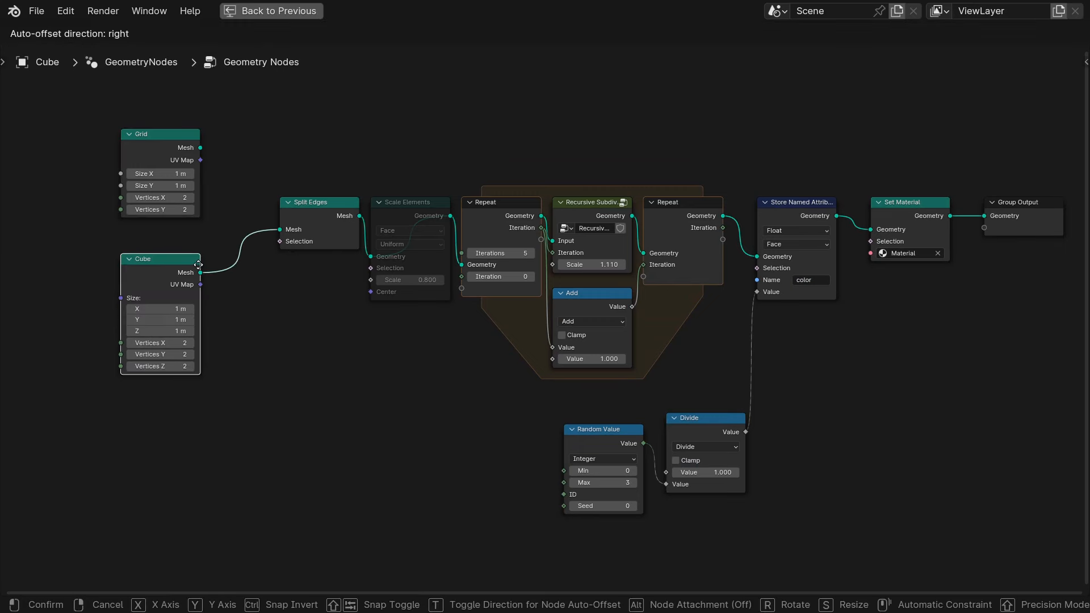
left_click(198, 265)
key("ctrl+space")
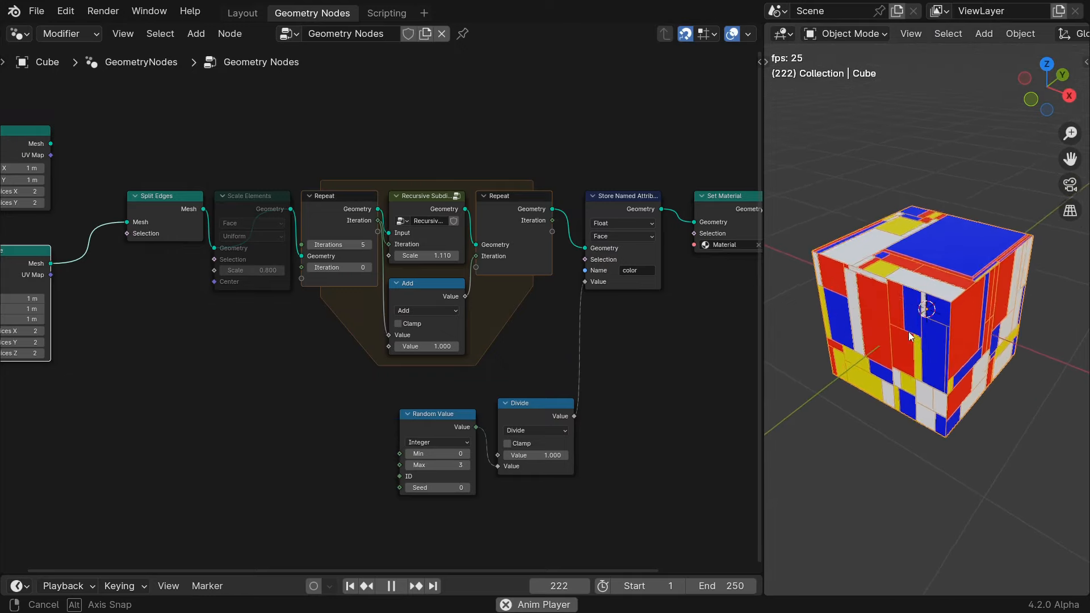
- Examine the animated colored subdivision on the cube from several sides in an enlarged view, and review the whole node tree
middle_click_drag(907, 331, 864, 339)
key("ctrl+space")
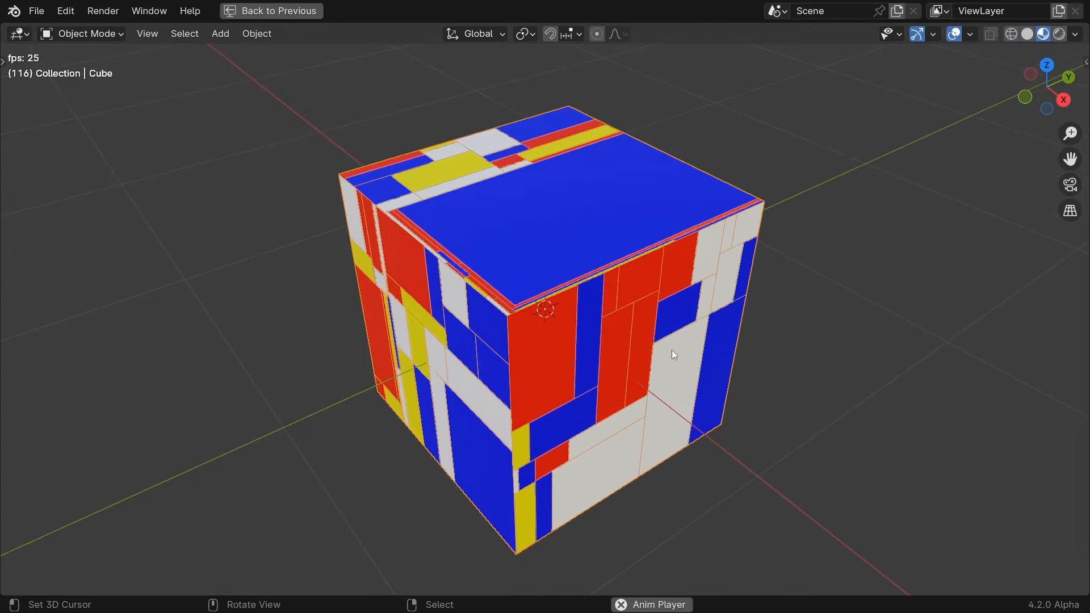
middle_click_drag(628, 369, 826, 366)
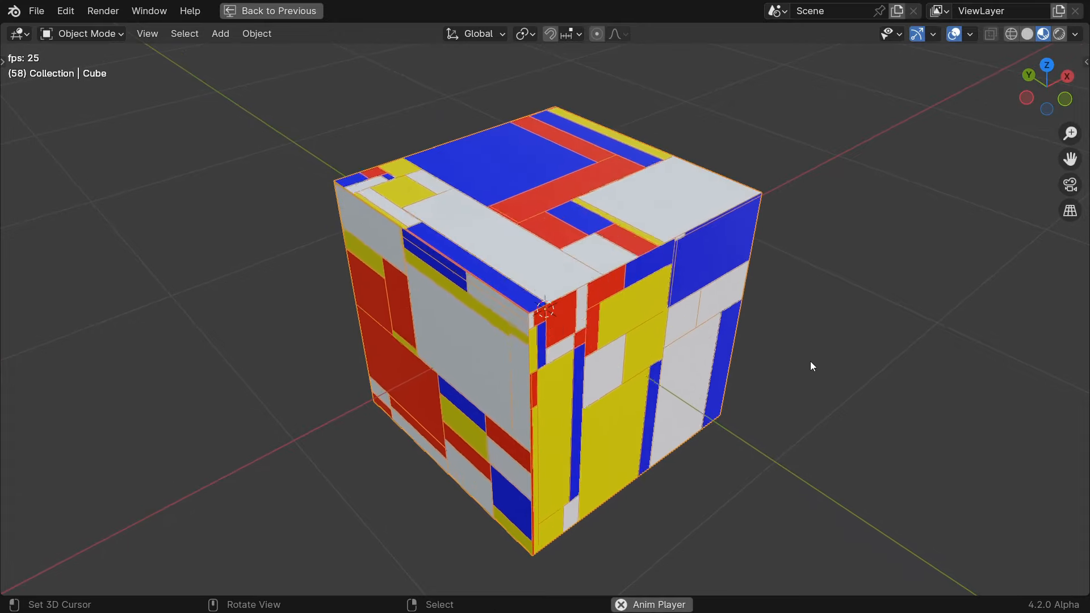
key("ctrl+space")
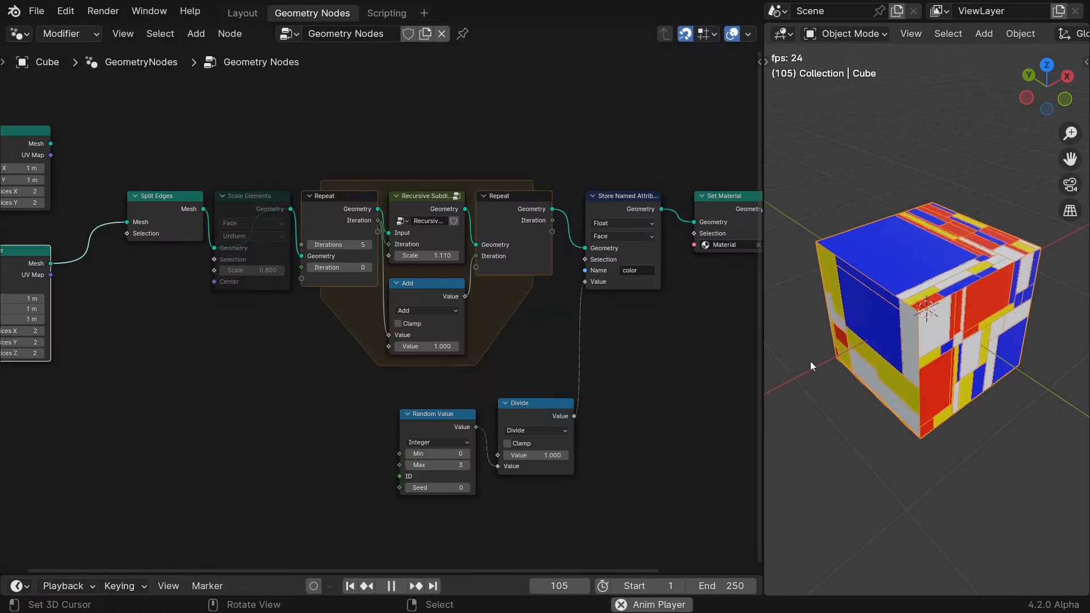
scroll(701, 384, "down", 3)
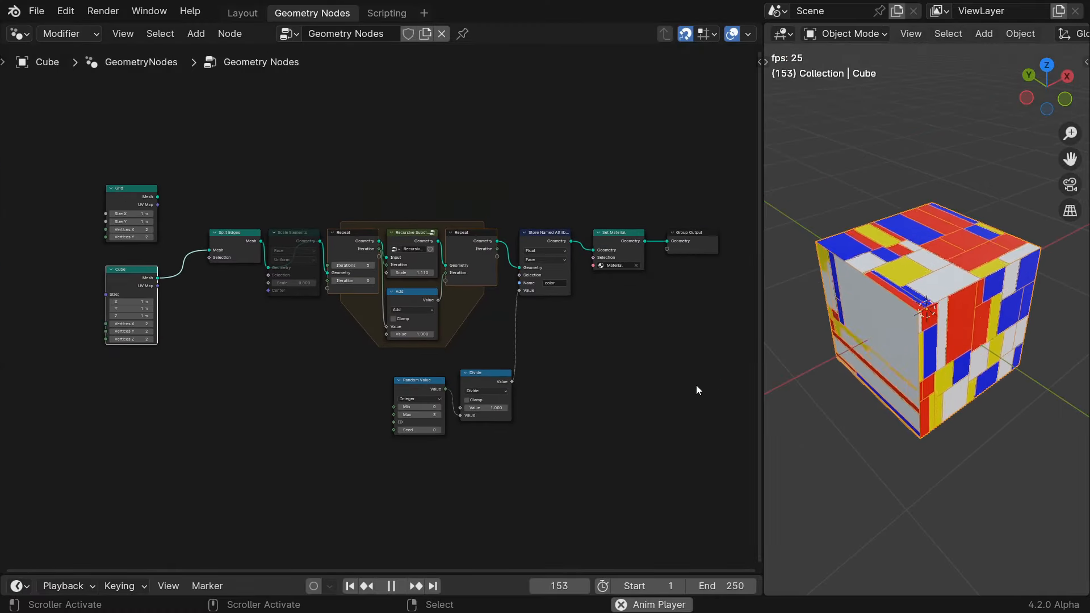
middle_click_drag(696, 385, 654, 385)
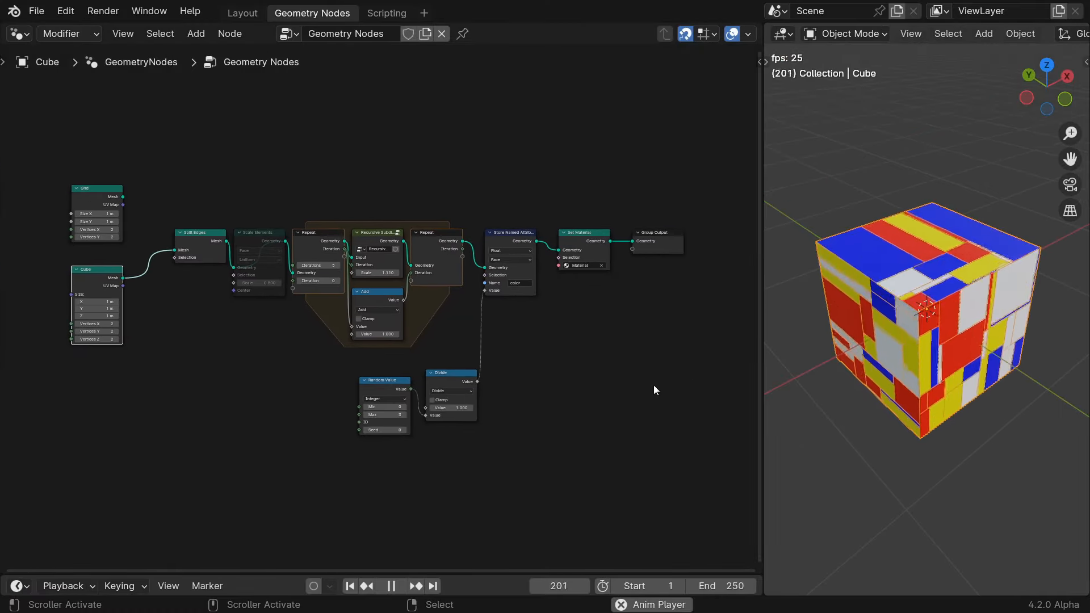